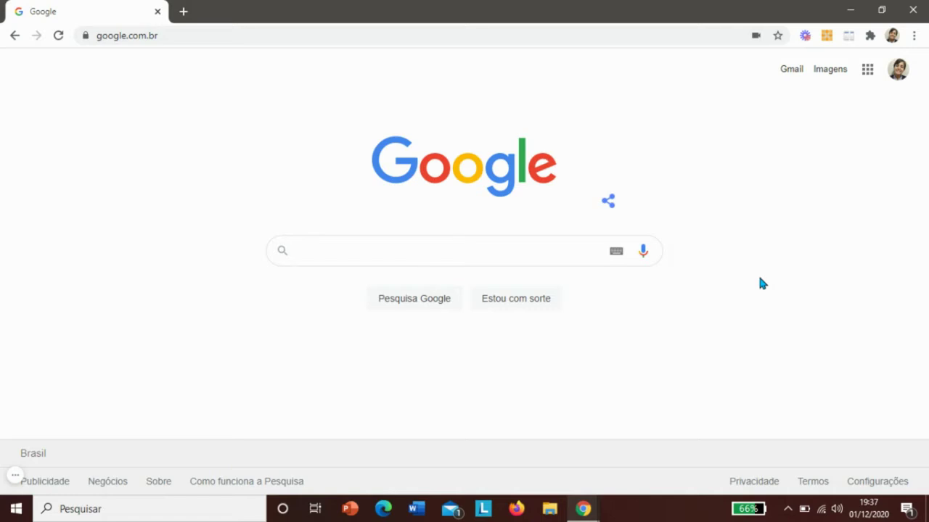
- Search Google for PIXTON EDU and open the Pixton EDU educators page
{"action": "left_click", "coordinate": [523, 249]}
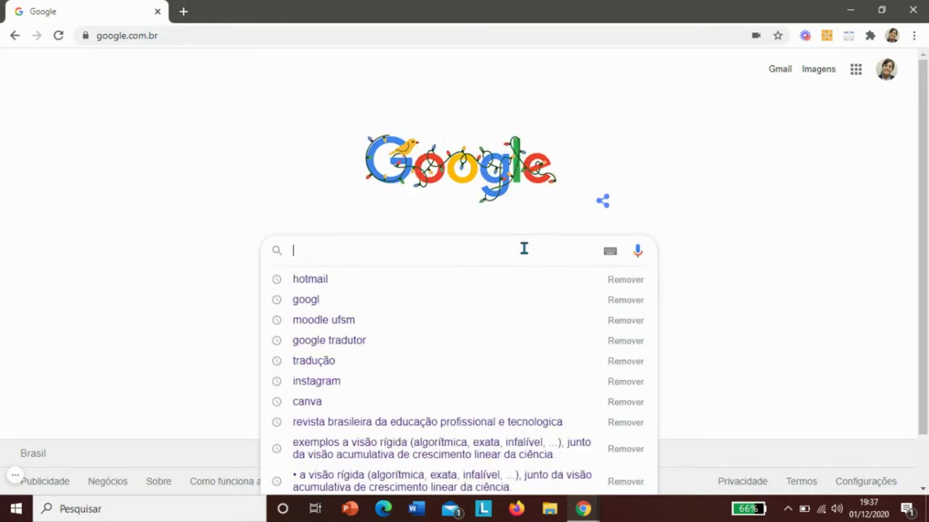
{"action": "type", "text": "PIXTON "}
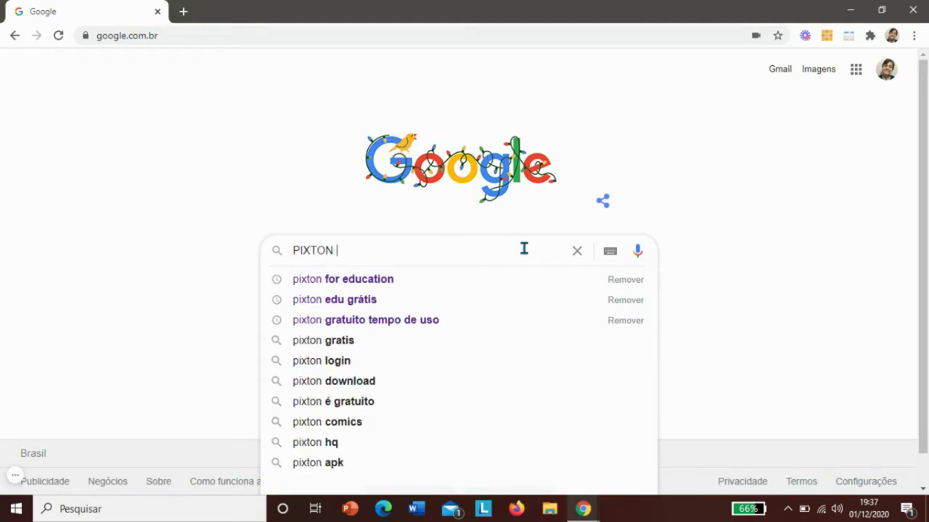
{"action": "type", "text": "EDU"}
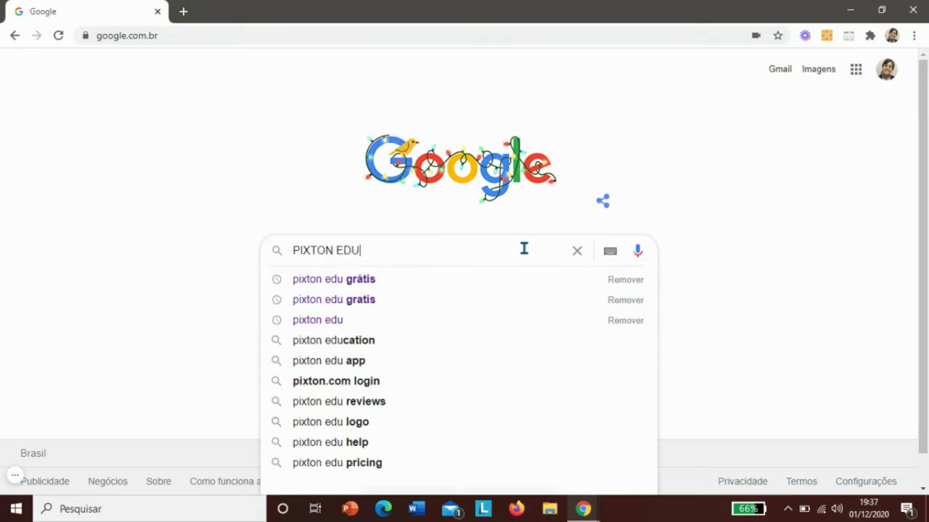
{"action": "key", "text": "Return"}
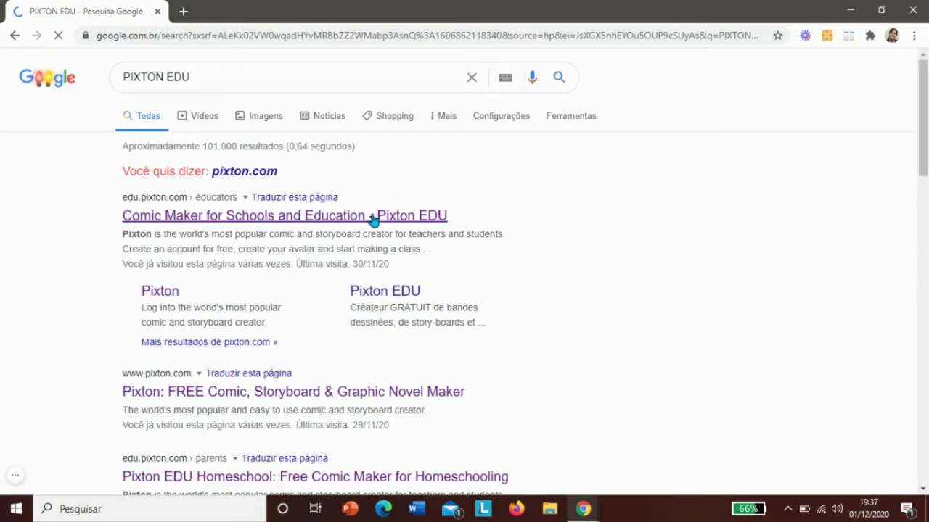
{"action": "left_click", "coordinate": [360, 217]}
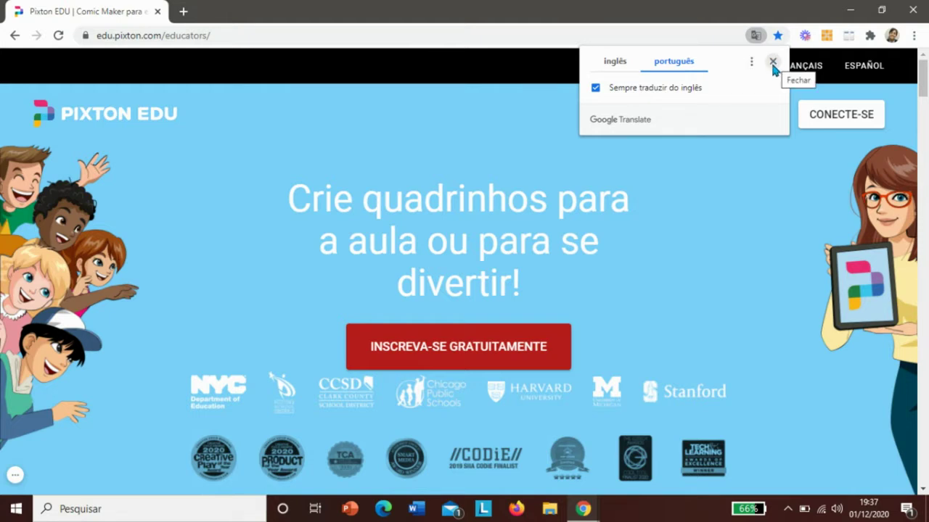
- Dismiss the translation prompt and start the free educator sign-up (Inscreva-se gratuitamente)
{"action": "left_click", "coordinate": [774, 63]}
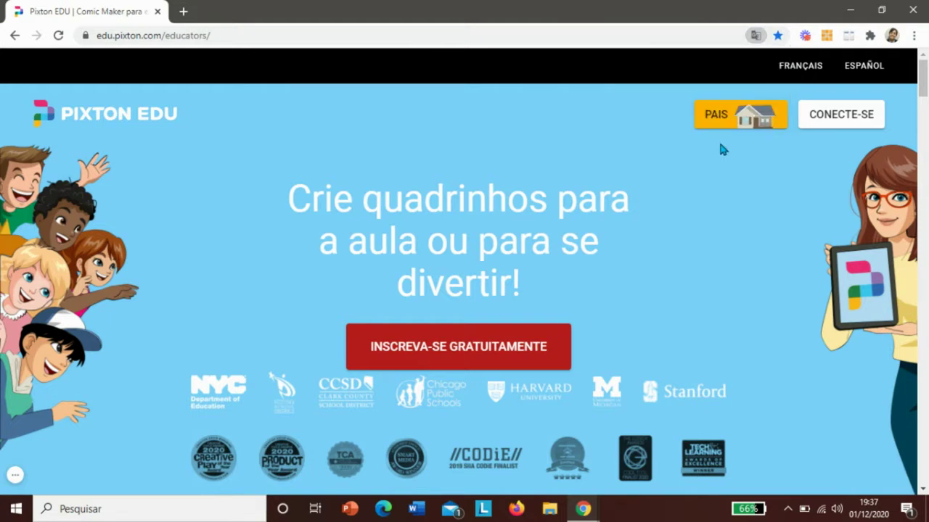
{"action": "right_click", "coordinate": [717, 221]}
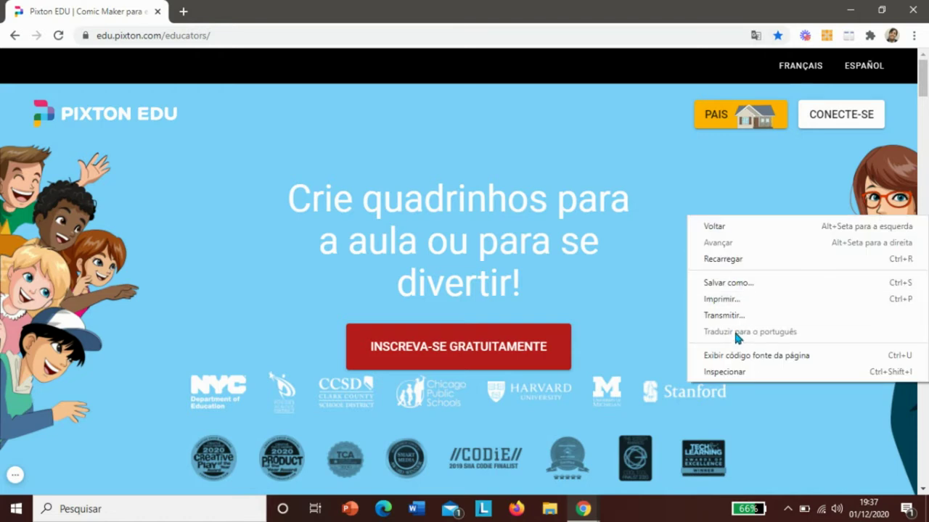
{"action": "left_click", "coordinate": [635, 305]}
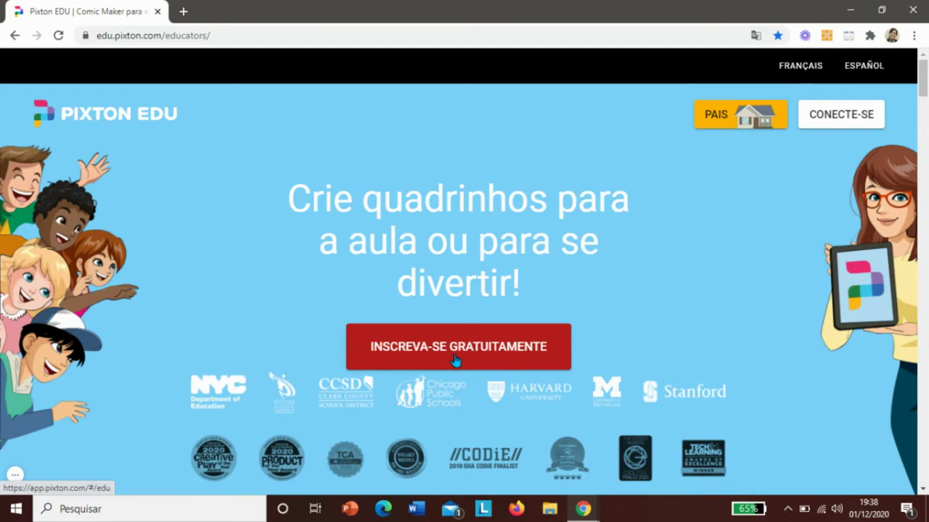
{"action": "left_click", "coordinate": [448, 349]}
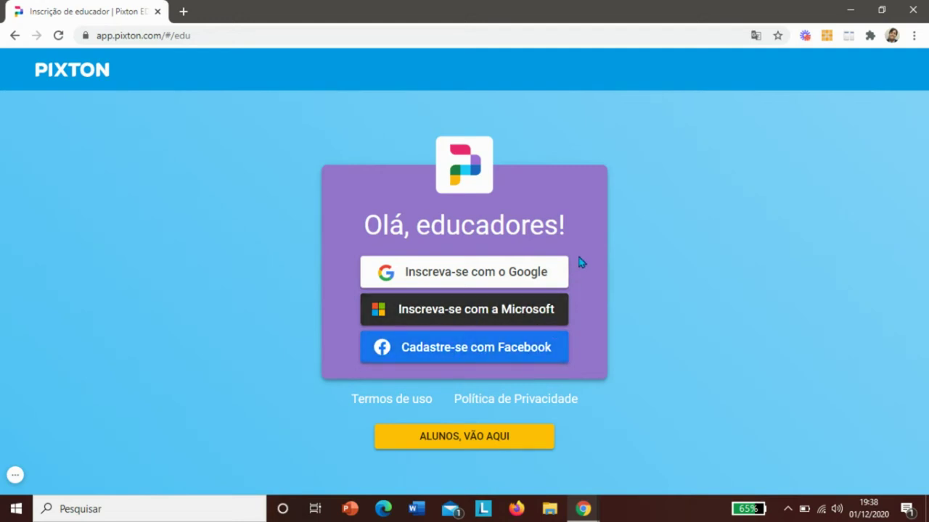
- Sign up with Google, step through onboarding Passo 1, Passo 2 and Etapa 3, then close it
{"action": "left_click", "coordinate": [465, 277]}
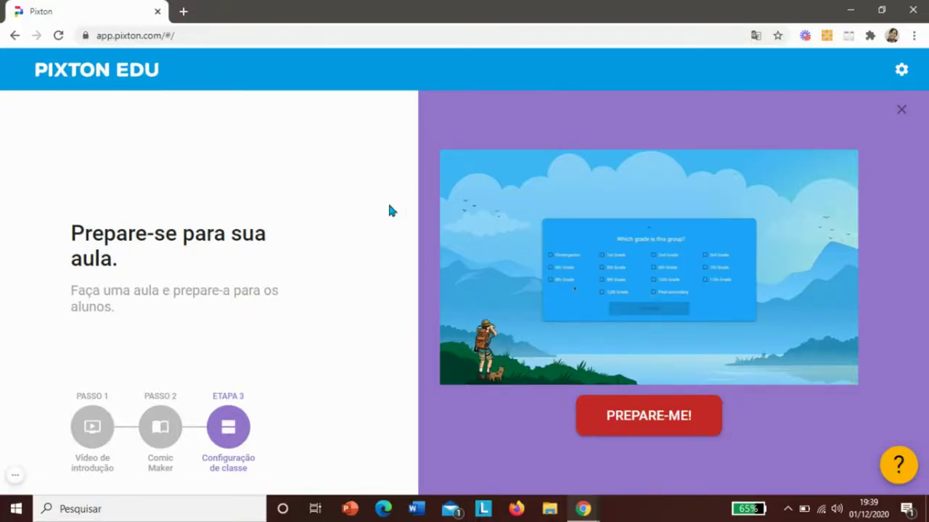
{"action": "left_click", "coordinate": [90, 431]}
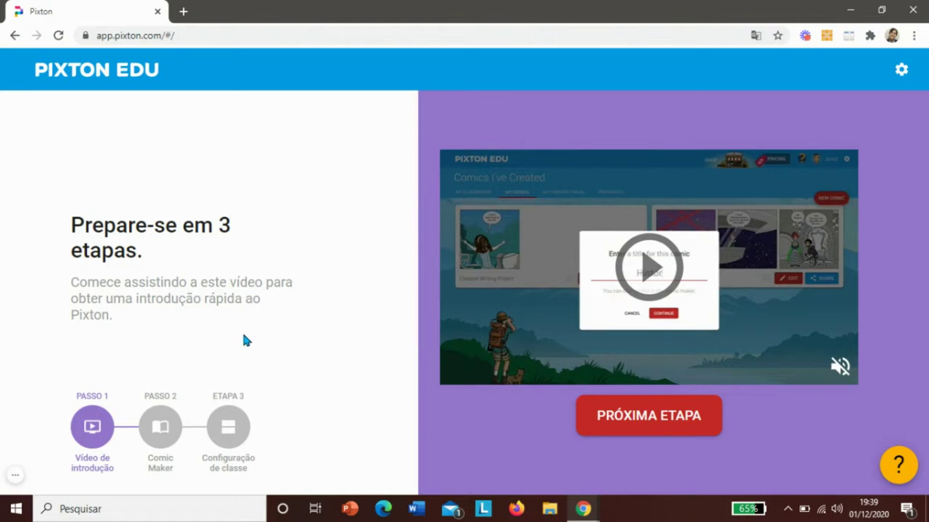
{"action": "left_click", "coordinate": [166, 429]}
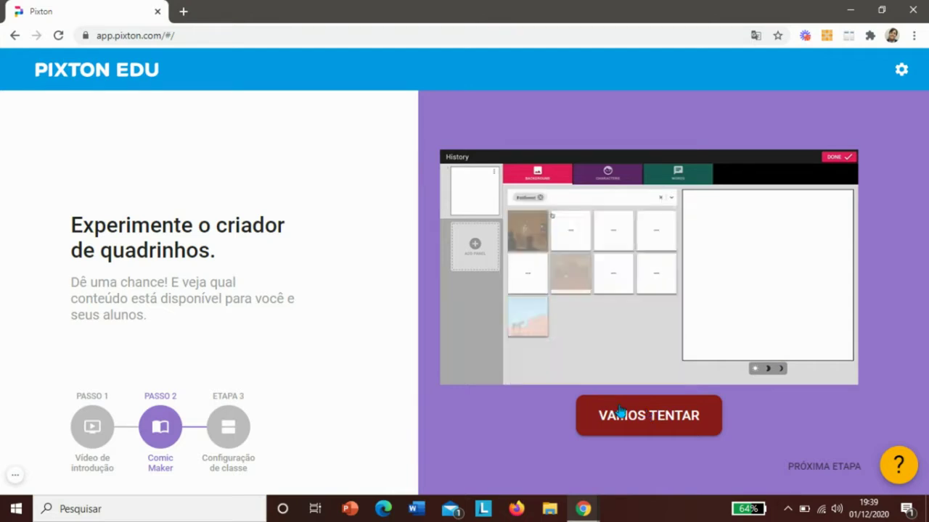
{"action": "left_click", "coordinate": [229, 440]}
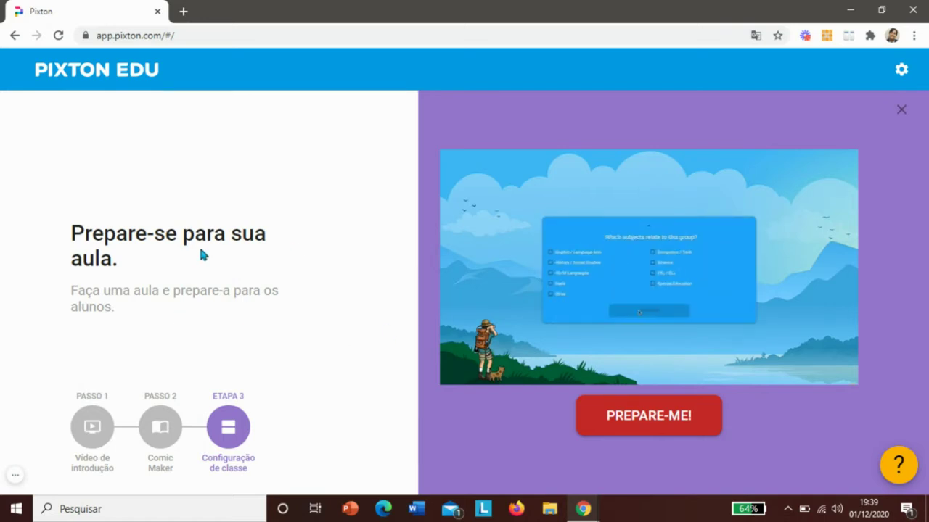
{"action": "left_click", "coordinate": [903, 113]}
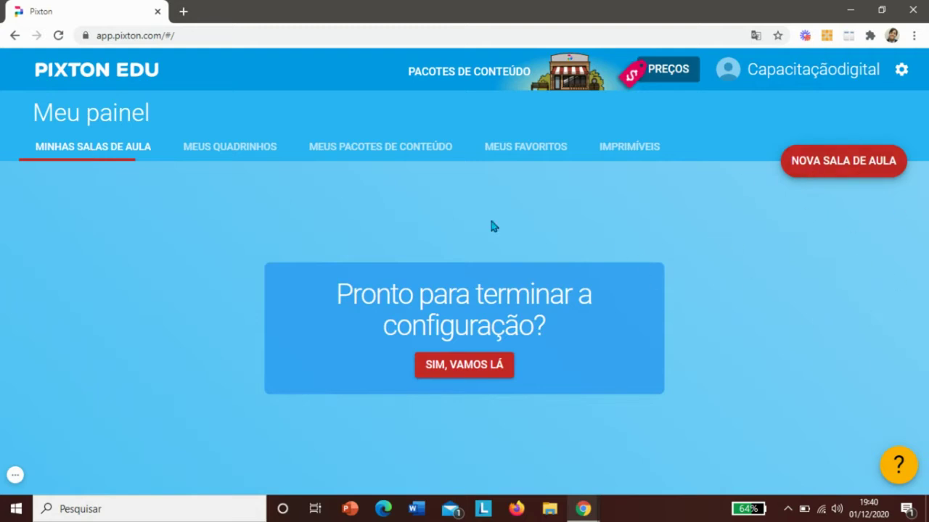
- Browse Meus Quadrinhos, Meus Pacotes de Conteúdo and Meus Favoritos, ending back on Meus Quadrinhos
{"action": "left_click", "coordinate": [243, 154]}
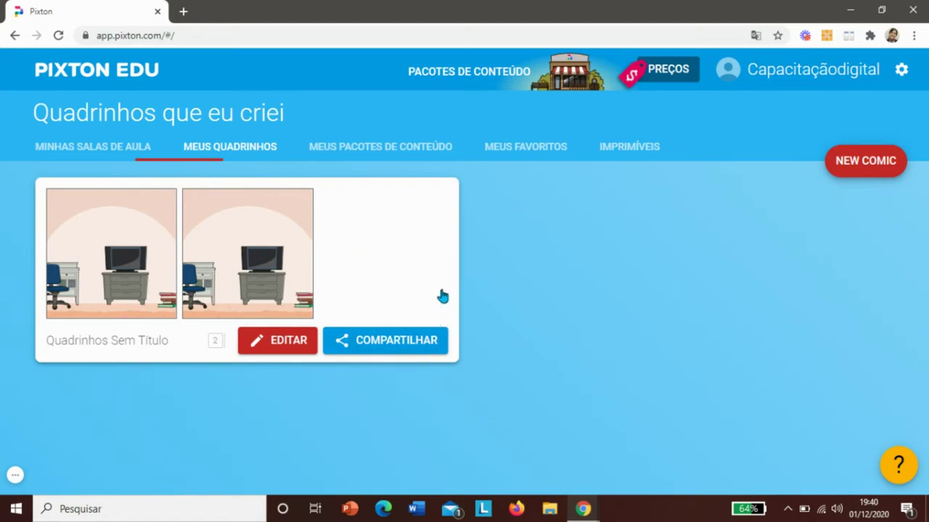
{"action": "left_click", "coordinate": [379, 150]}
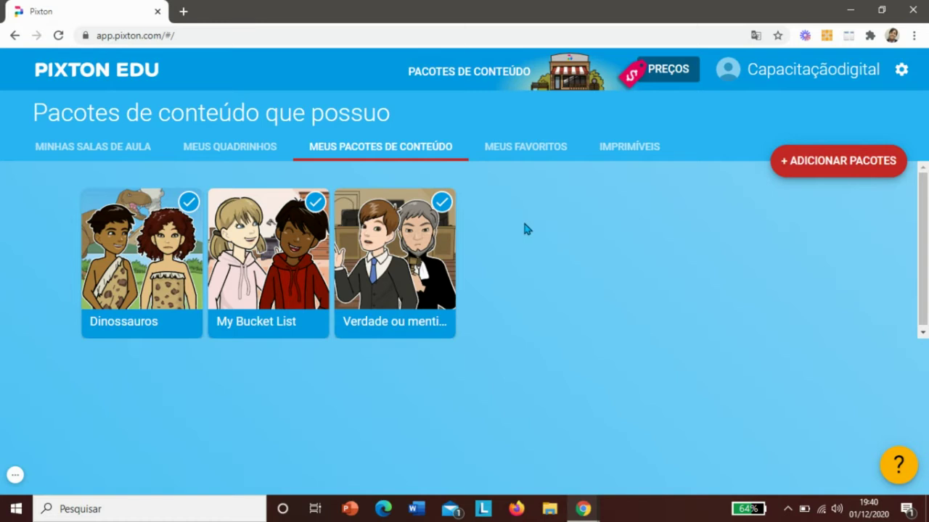
{"action": "left_click", "coordinate": [521, 151]}
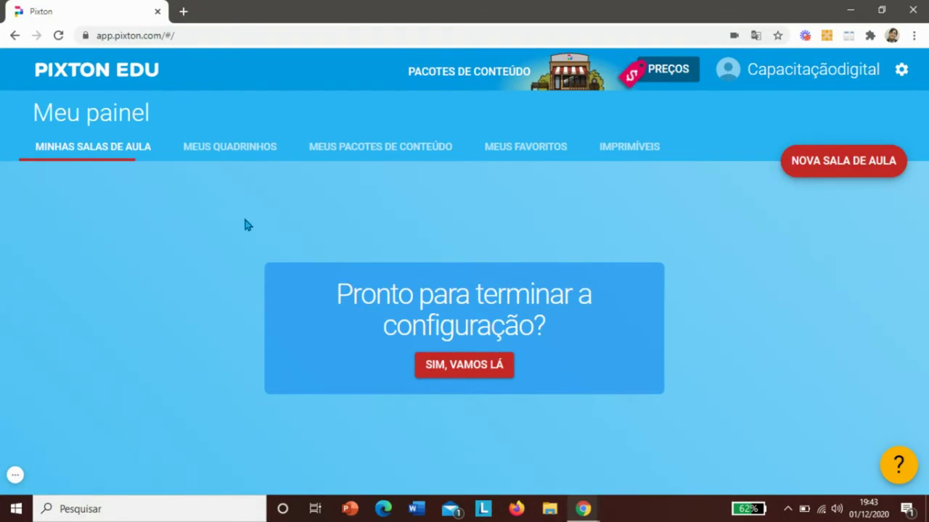
{"action": "left_click", "coordinate": [222, 148]}
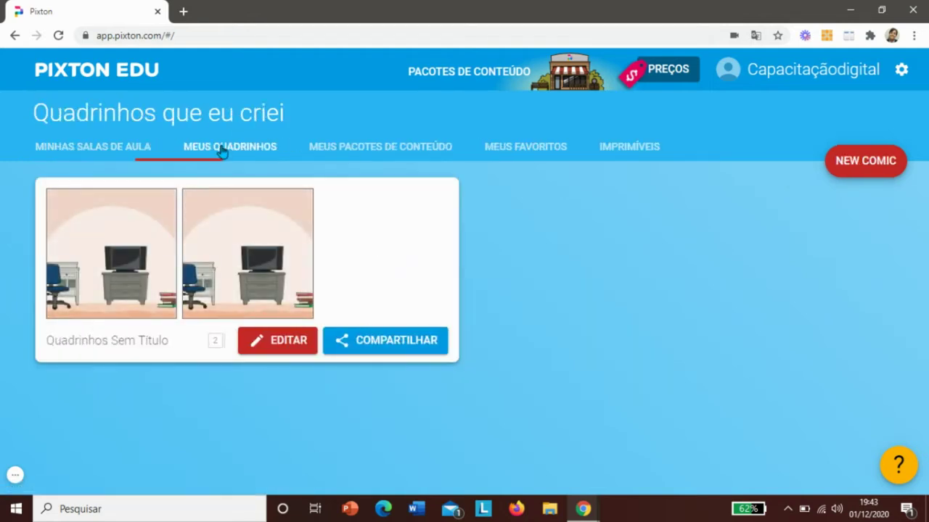
- Create a new comic titled 'TESTE' and open it in the editor
{"action": "left_click", "coordinate": [864, 170]}
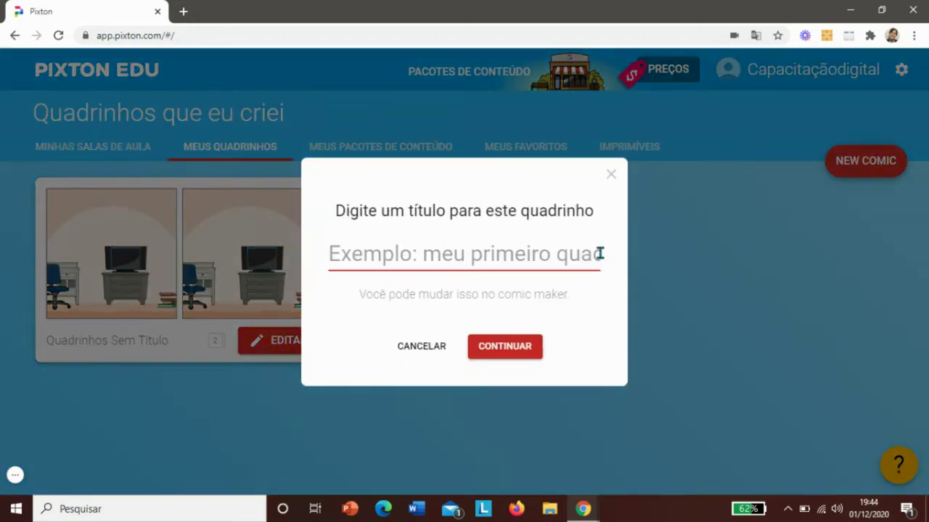
{"action": "type", "text": "TESTE"}
{"action": "left_click", "coordinate": [473, 348]}
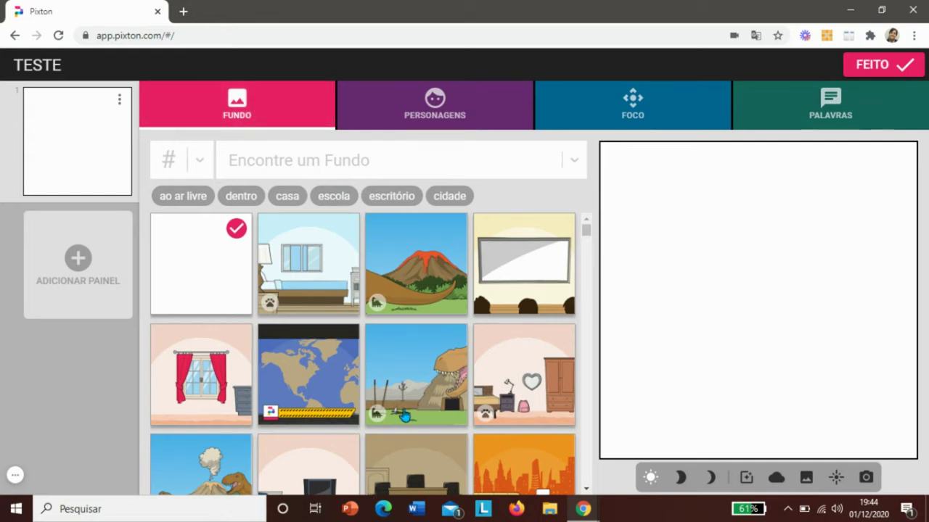
- Set panel 1's background to the classroom projector screen and bring up the character library
{"action": "left_click", "coordinate": [587, 230]}
{"action": "left_click_drag", "start_coordinate": [586, 233], "coordinate": [588, 235]}
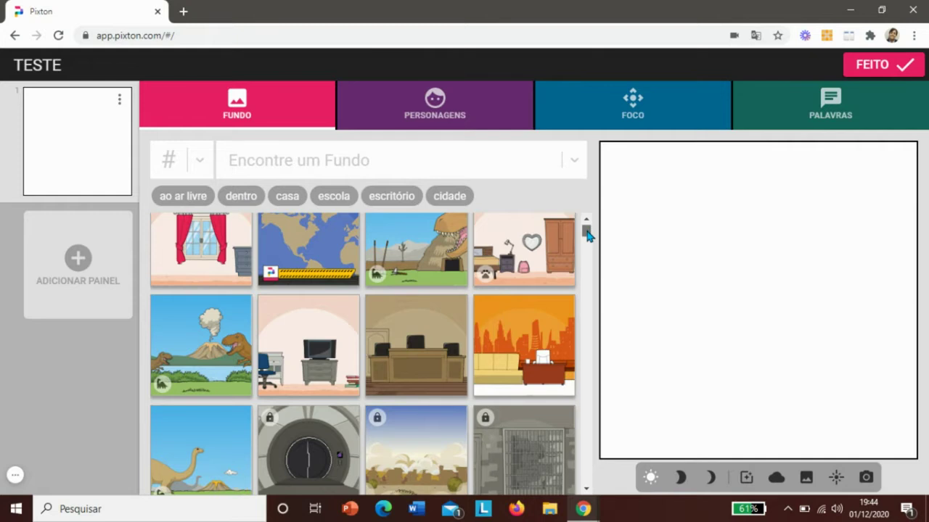
{"action": "left_click_drag", "start_coordinate": [588, 234], "coordinate": [588, 229]}
{"action": "left_click", "coordinate": [510, 285]}
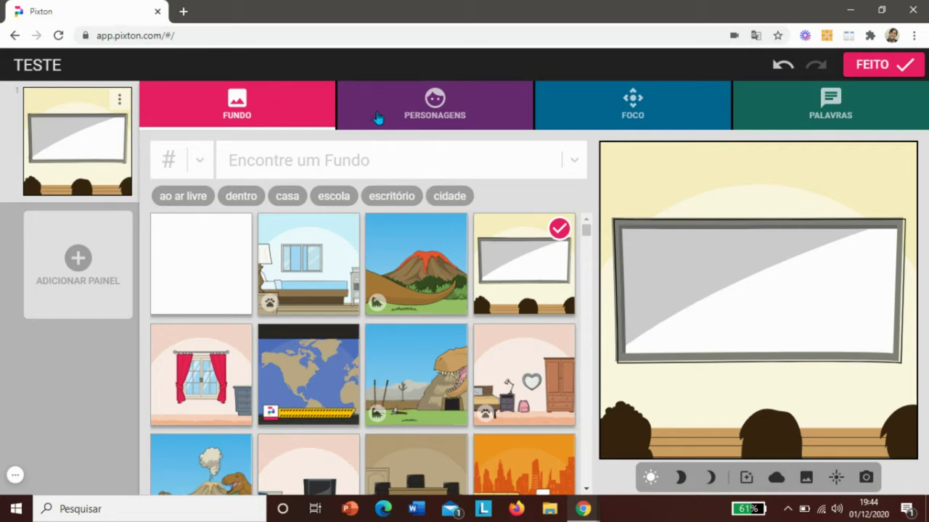
{"action": "left_click", "coordinate": [421, 111]}
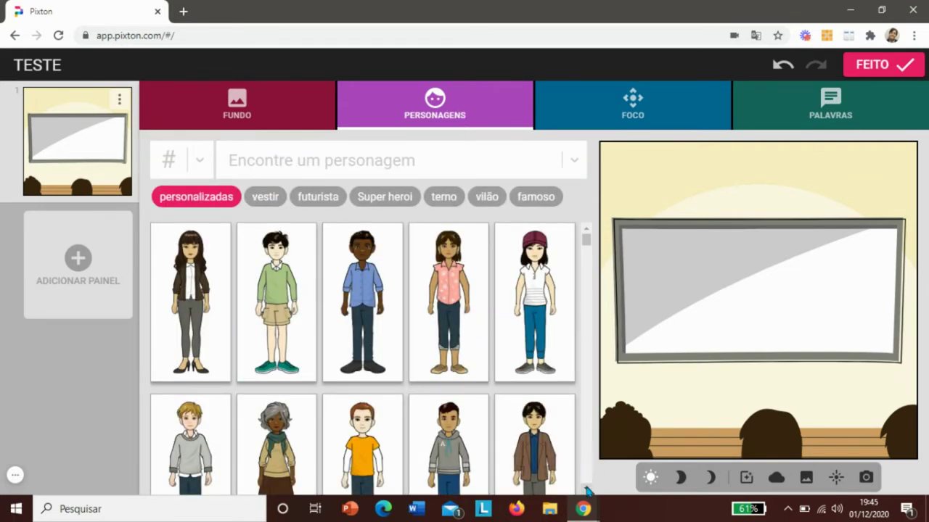
- Add a woman character left of centre, wearing a white shirt and red trousers
{"action": "scroll", "coordinate": [587, 492], "scroll_direction": "down", "scroll_amount": 3}
{"action": "scroll", "coordinate": [587, 492], "scroll_direction": "down", "scroll_amount": 3}
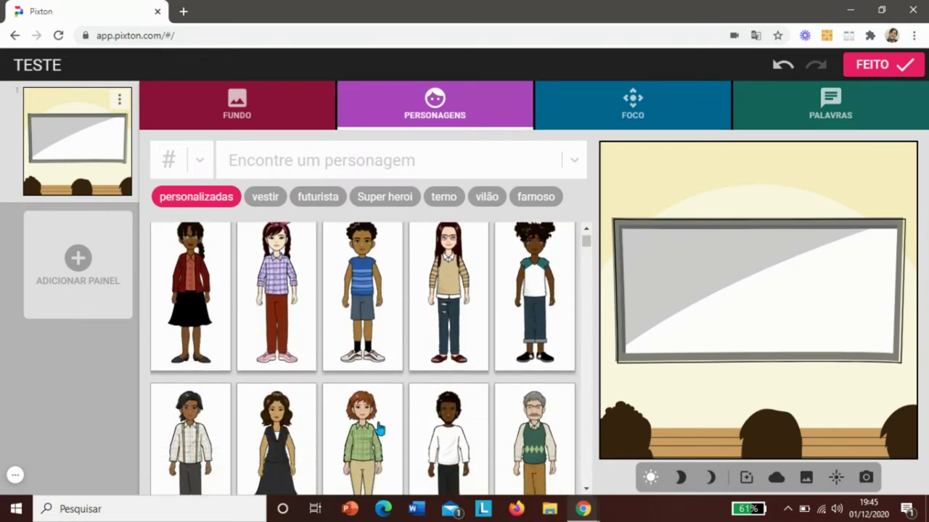
{"action": "left_click", "coordinate": [283, 444]}
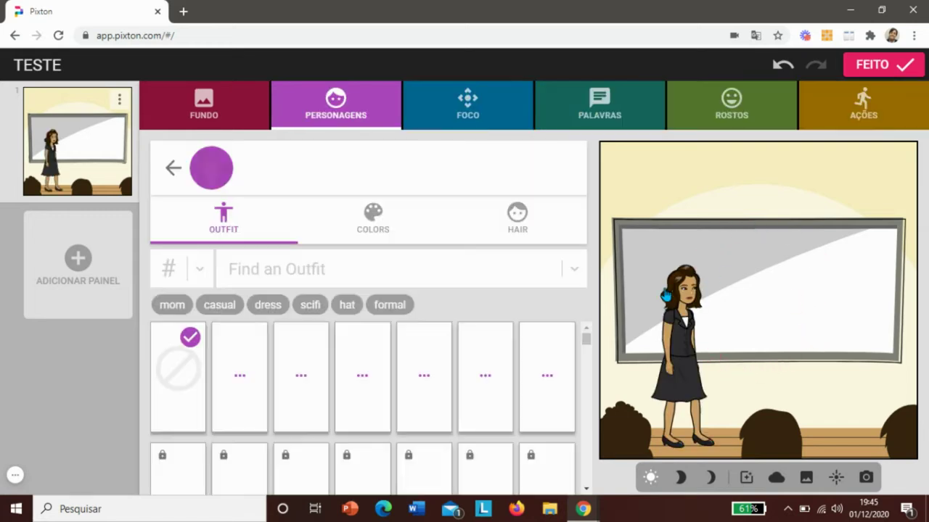
{"action": "left_click_drag", "start_coordinate": [742, 335], "coordinate": [845, 342]}
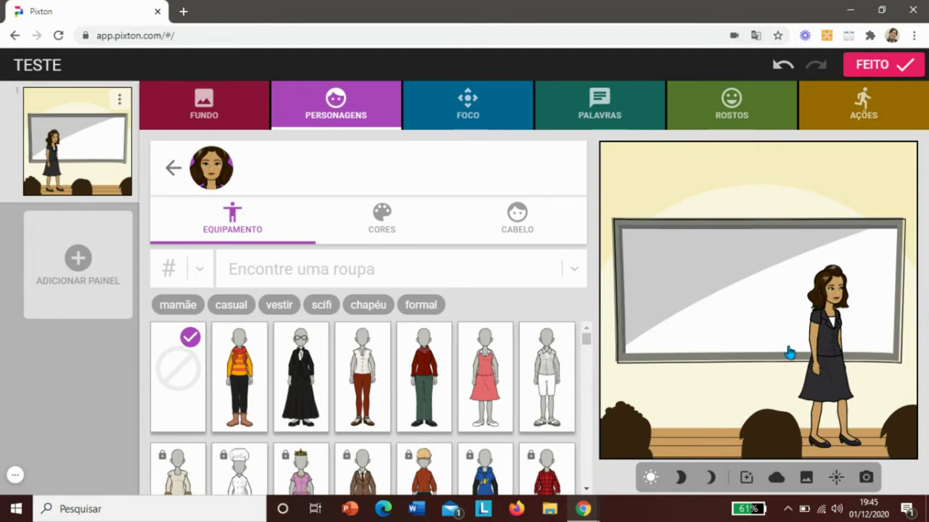
{"action": "left_click_drag", "start_coordinate": [789, 354], "coordinate": [716, 353]}
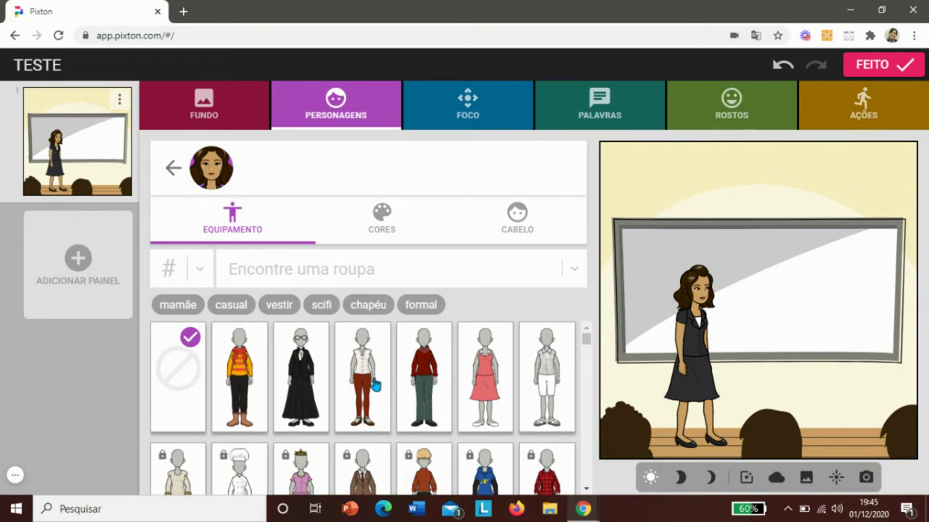
{"action": "left_click", "coordinate": [372, 385]}
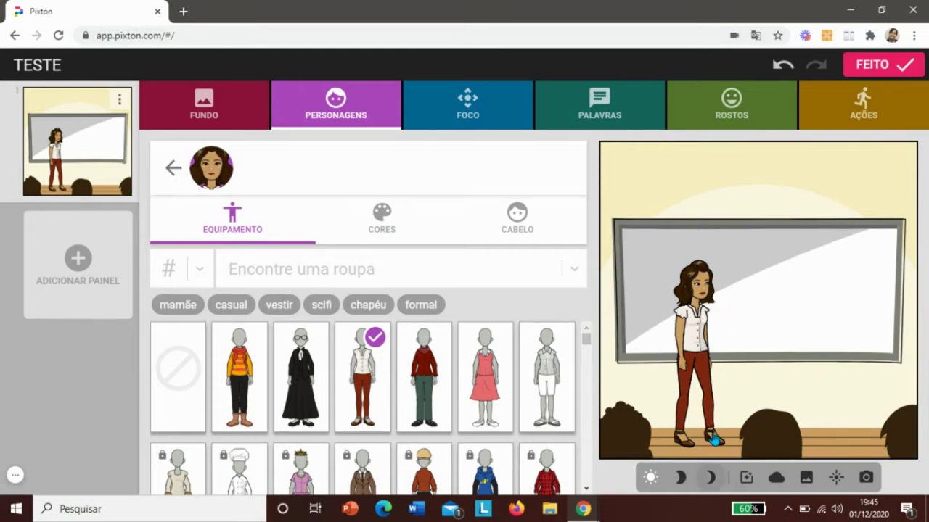
- Give the character a darker skin tone and, after trying several styles, straight shoulder-length hair
{"action": "left_click", "coordinate": [382, 225]}
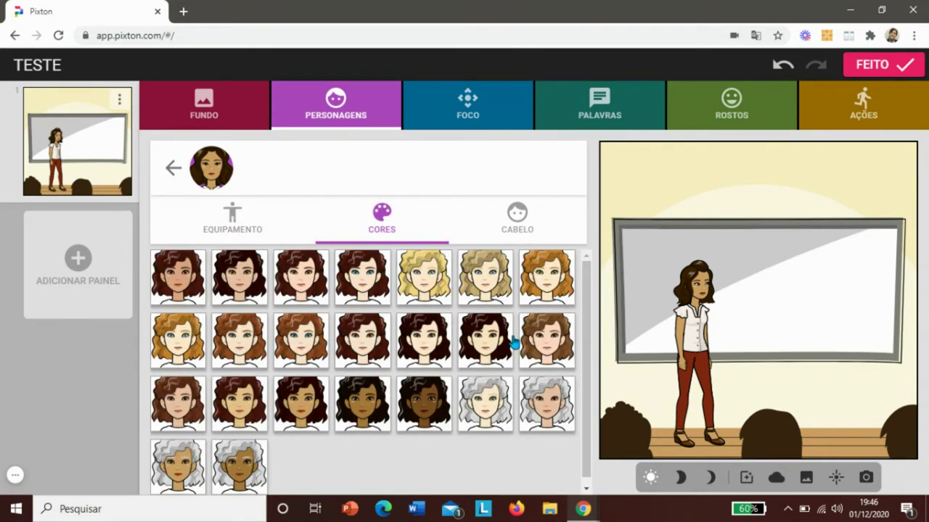
{"action": "left_click", "coordinate": [360, 408]}
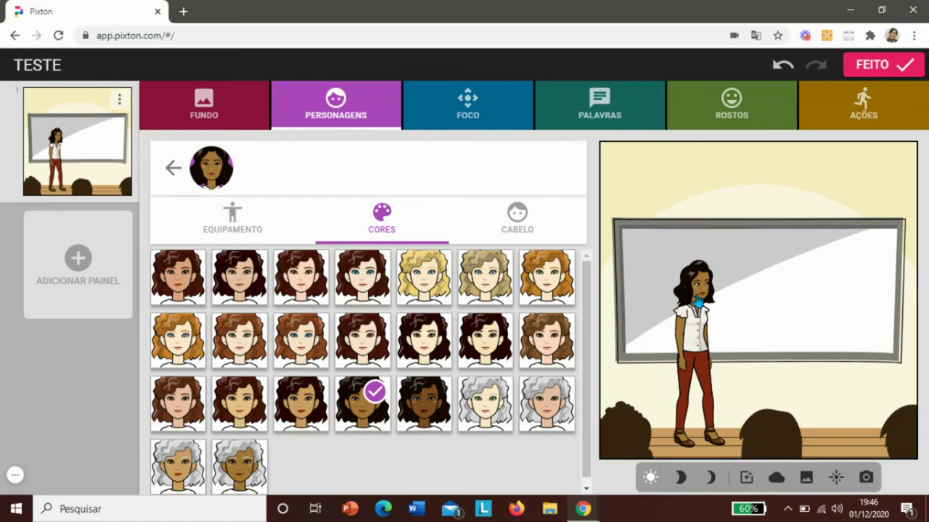
{"action": "left_click", "coordinate": [519, 227]}
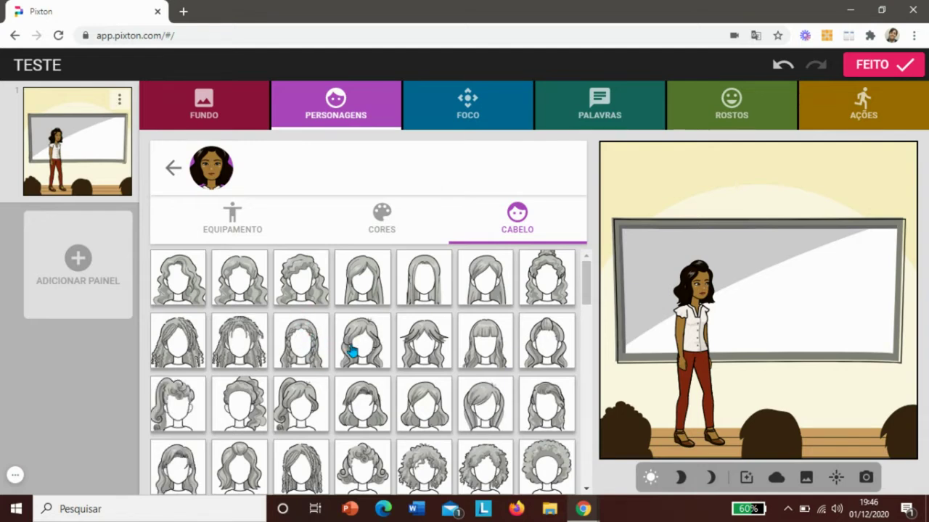
{"action": "left_click", "coordinate": [560, 295]}
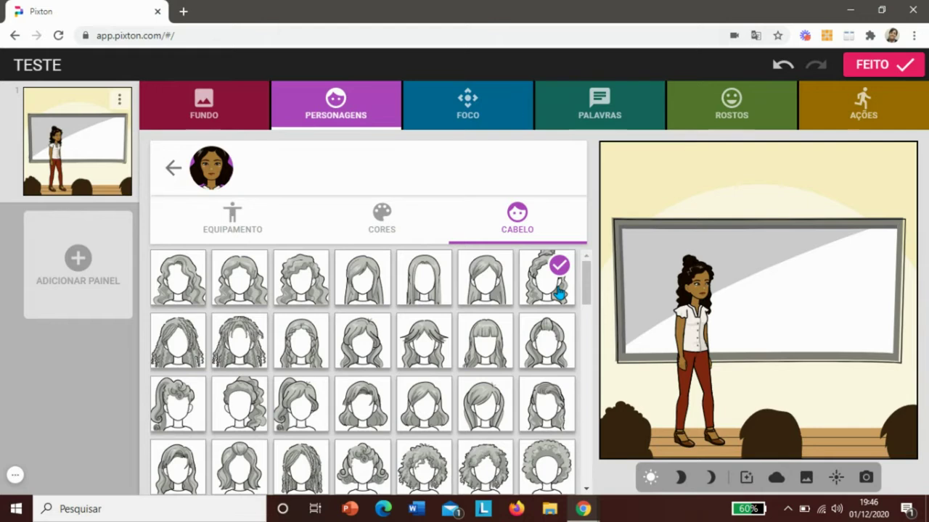
{"action": "left_click", "coordinate": [306, 297]}
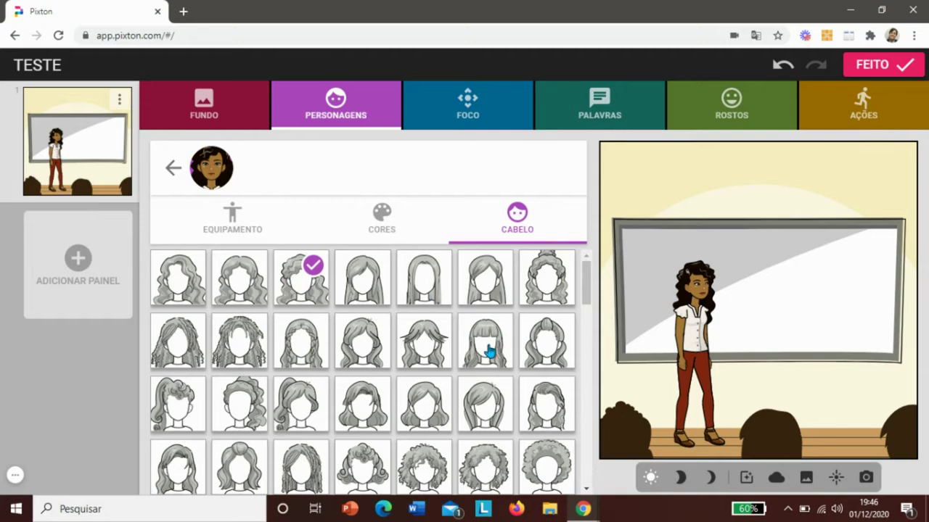
{"action": "left_click", "coordinate": [363, 402]}
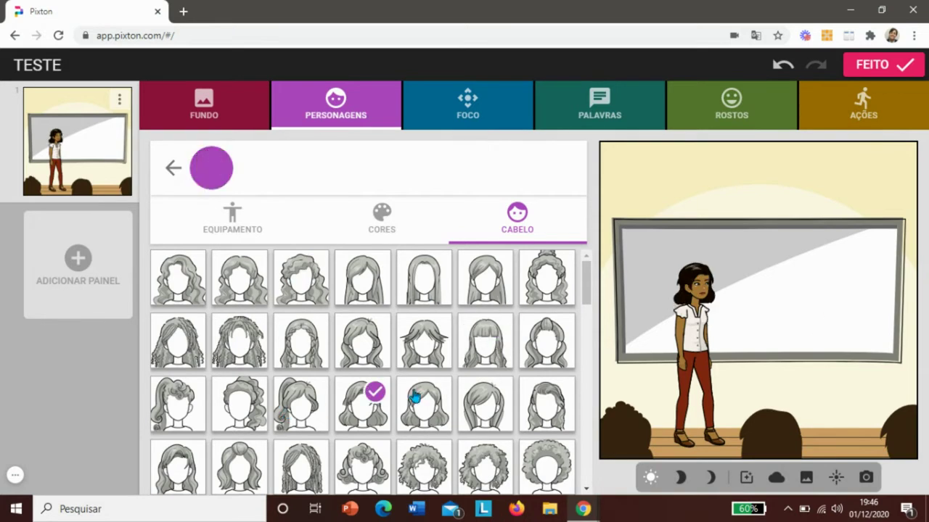
{"action": "left_click", "coordinate": [473, 411]}
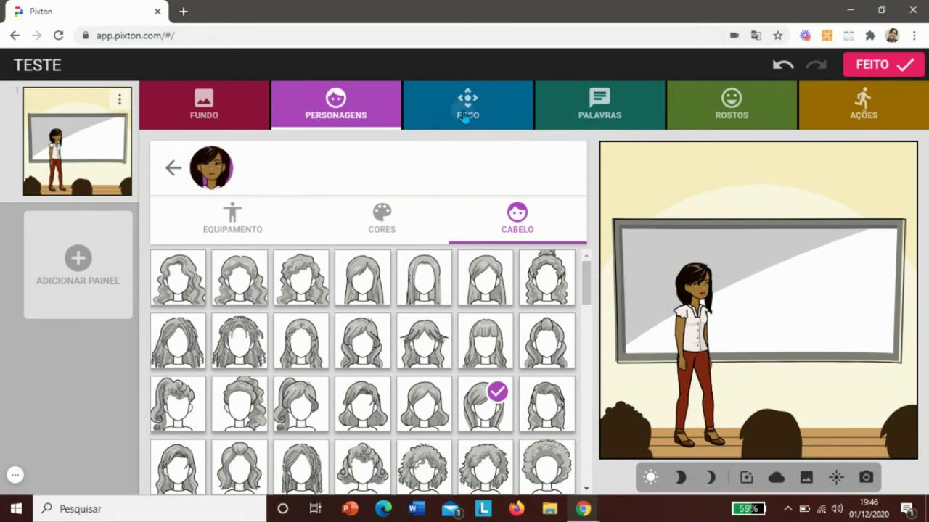
- Apply framing H: a chest-up close-up with the character's hands clasped
{"action": "left_click", "coordinate": [466, 118]}
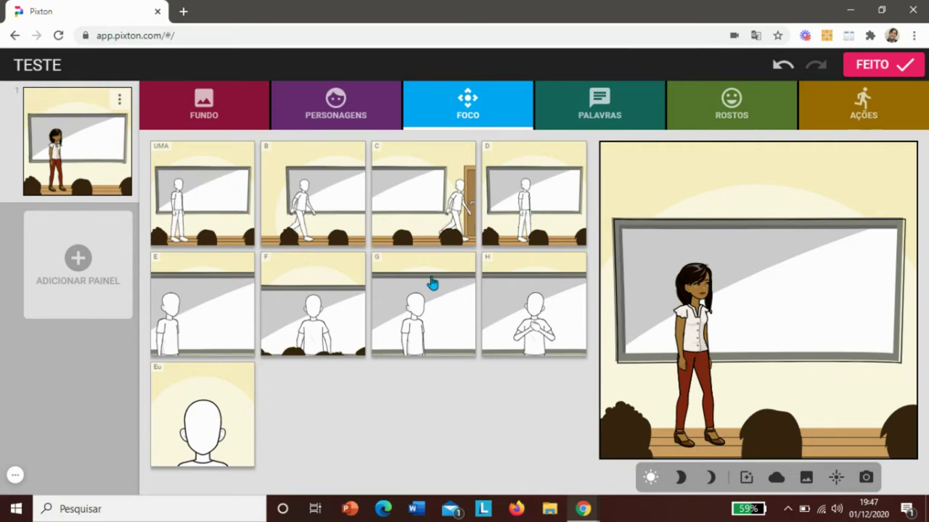
{"action": "left_click", "coordinate": [529, 317]}
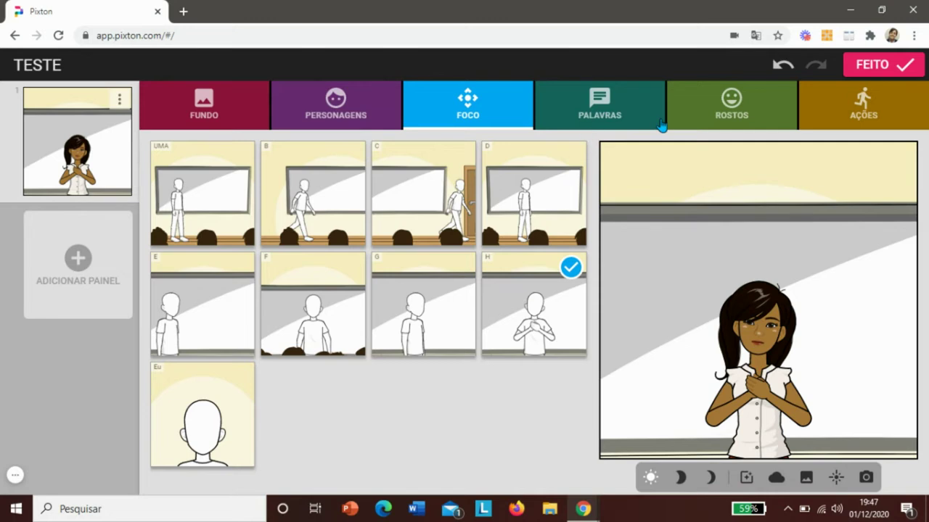
- Add a speech bubble reading 'Olá!' to the character
{"action": "left_click", "coordinate": [612, 122]}
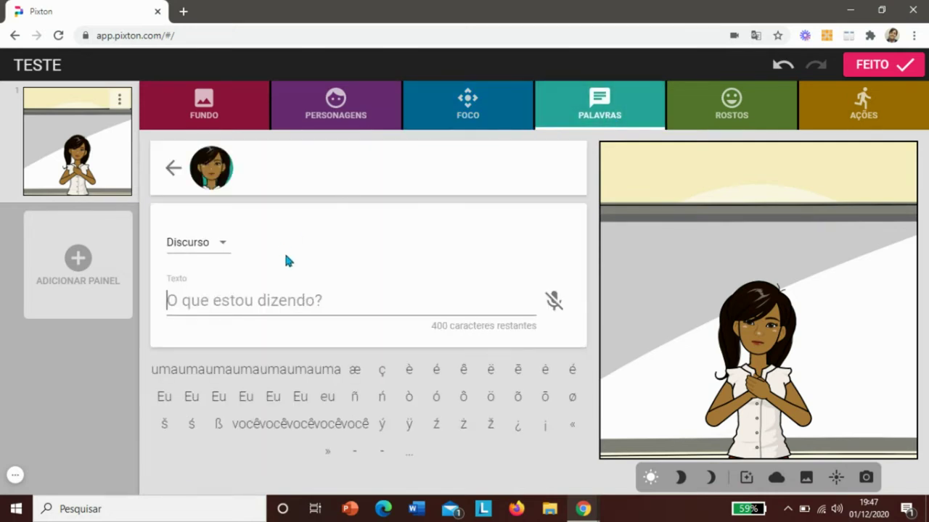
{"action": "left_click", "coordinate": [258, 305]}
{"action": "left_click", "coordinate": [212, 245]}
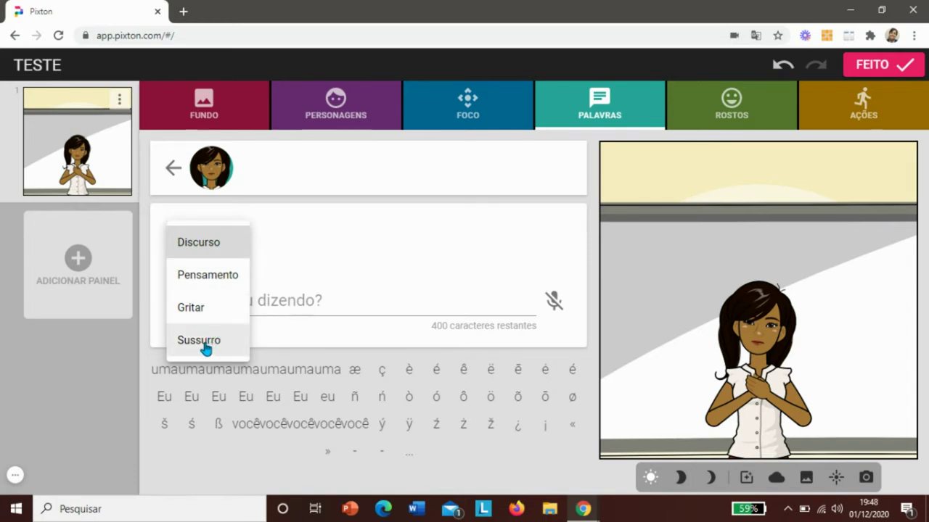
{"action": "left_click", "coordinate": [318, 298]}
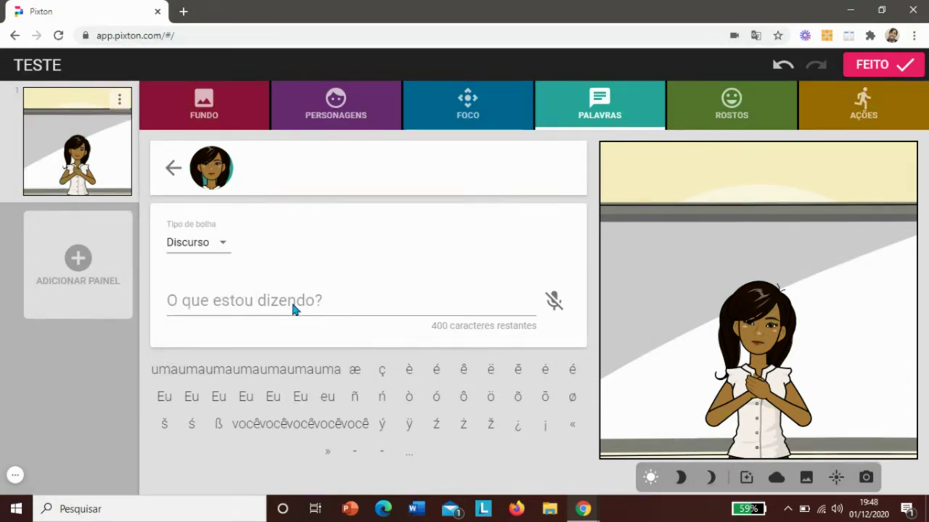
{"action": "left_click", "coordinate": [280, 302]}
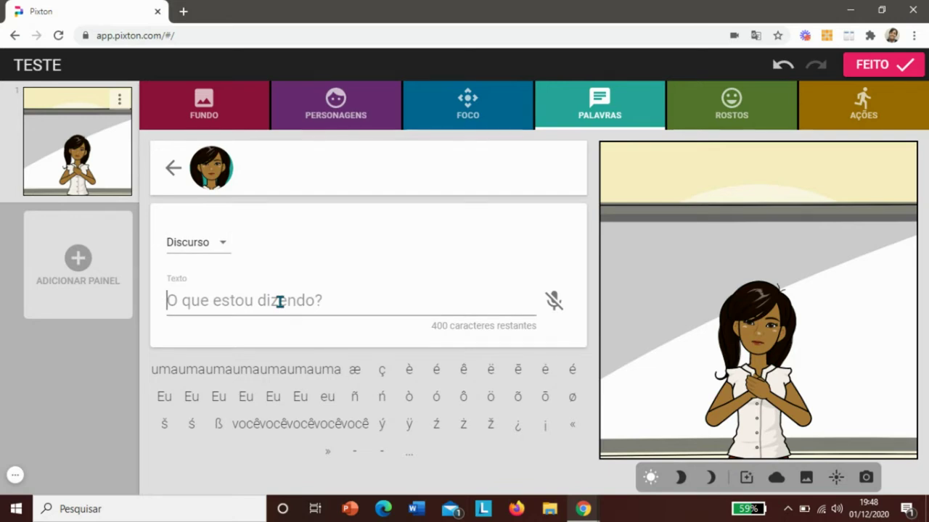
{"action": "type", "text": "OLÁ"}
{"action": "key", "text": "BackSpace"}
{"action": "key", "text": "BackSpace"}
{"action": "key", "text": "Caps_Lock"}
{"action": "type", "text": "l"}
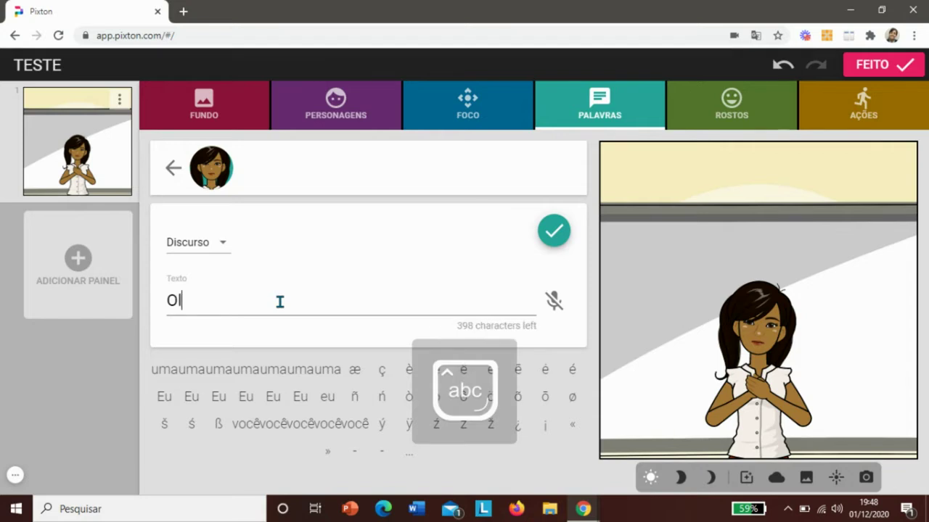
{"action": "type", "text": "á!"}
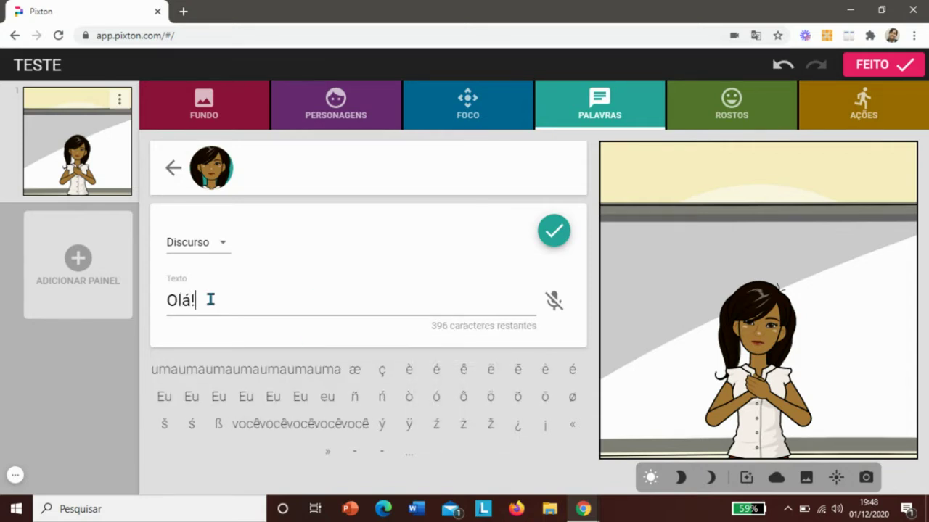
{"action": "left_click", "coordinate": [546, 237]}
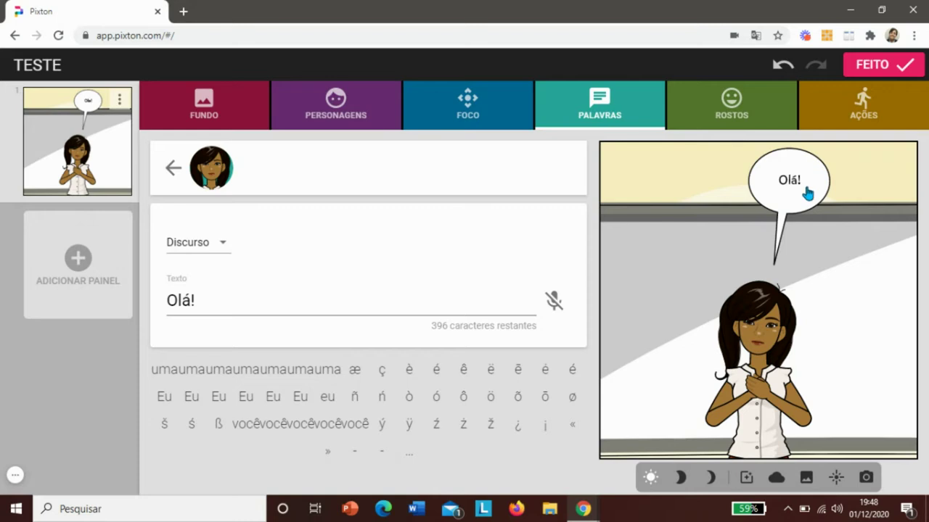
- Try the thought, shout and whisper bubble styles, then revert to ordinary speech
{"action": "left_click", "coordinate": [224, 247]}
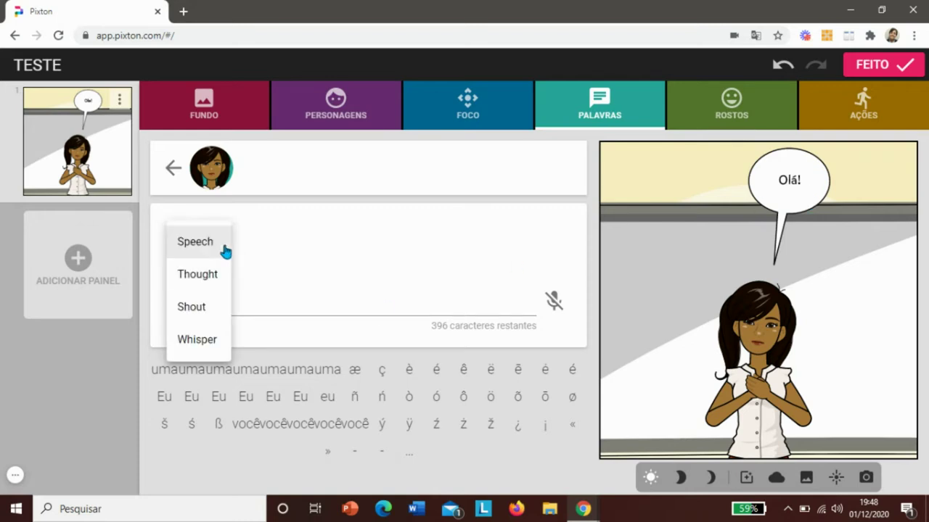
{"action": "left_click", "coordinate": [205, 276]}
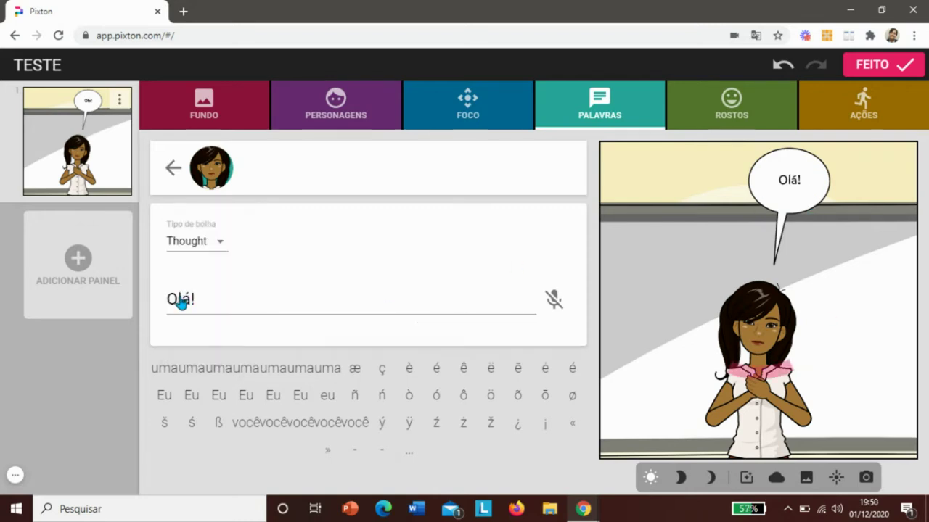
{"action": "left_click", "coordinate": [178, 299]}
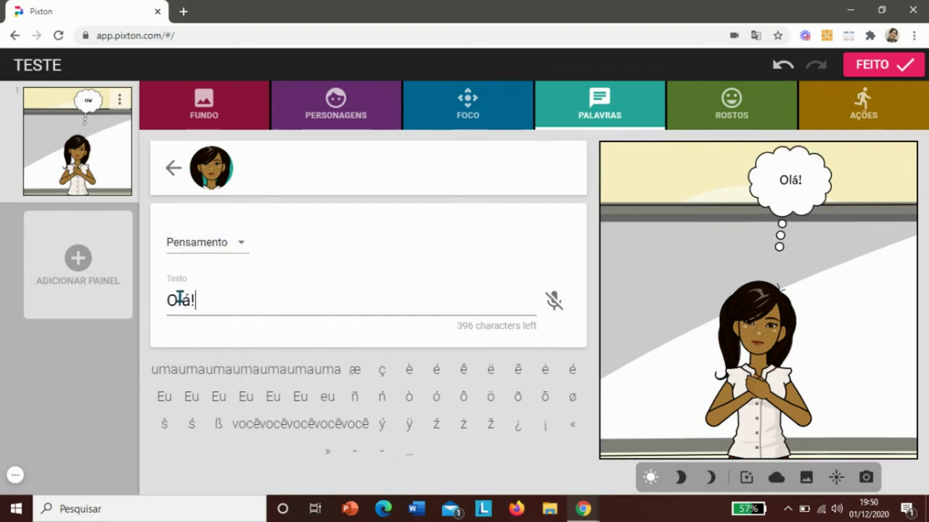
{"action": "left_click", "coordinate": [197, 246]}
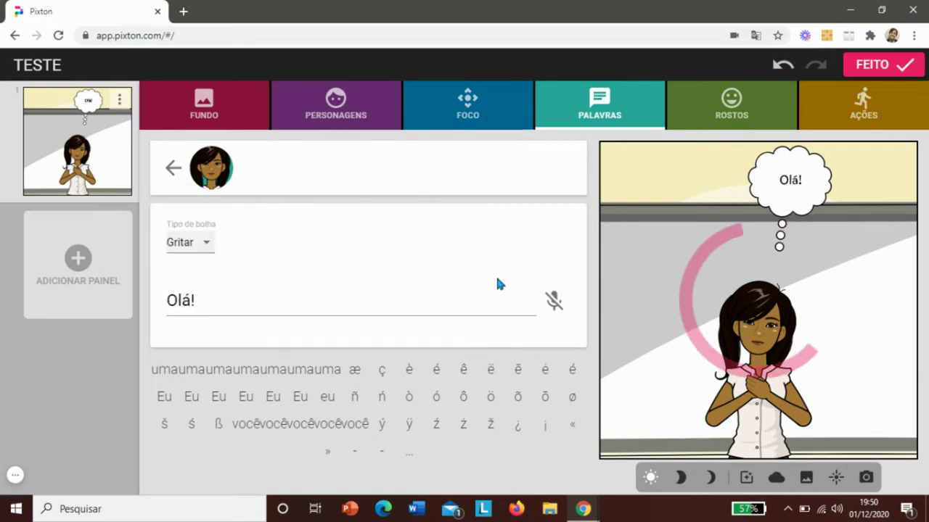
{"action": "left_click", "coordinate": [206, 243]}
{"action": "left_click", "coordinate": [189, 280]}
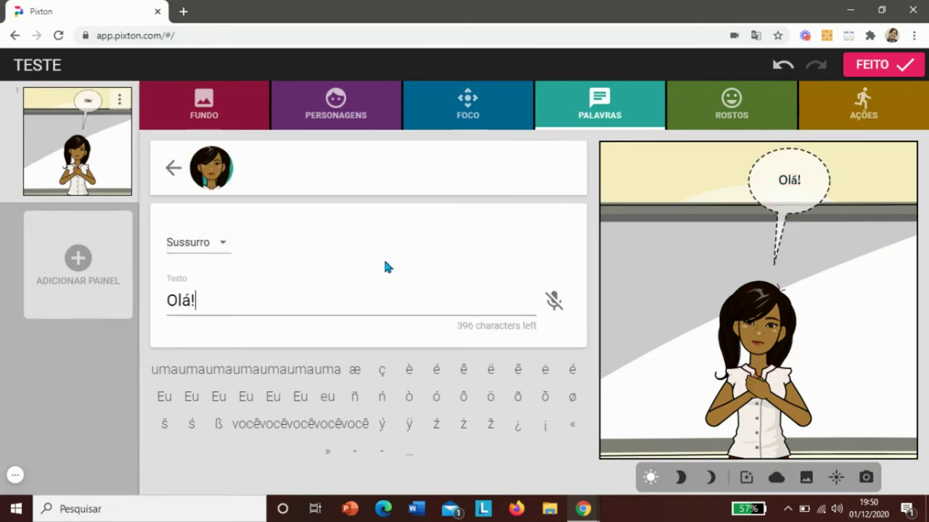
{"action": "left_click", "coordinate": [195, 251]}
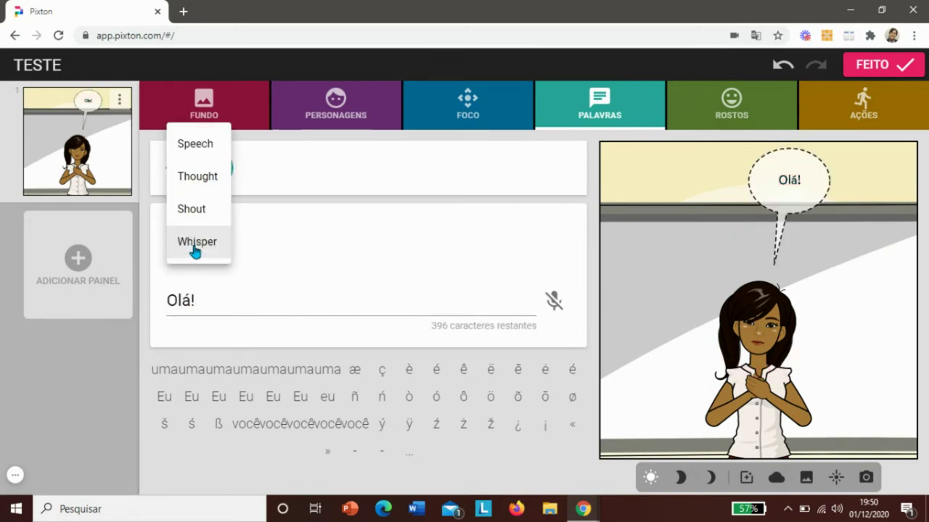
{"action": "left_click", "coordinate": [199, 146]}
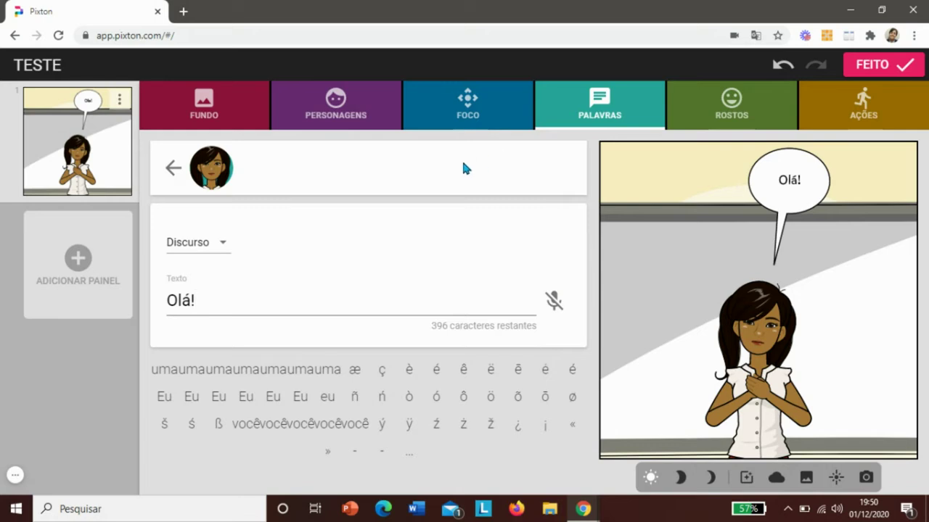
- Add a top-bar caption reading 'Em uma aula...' to the classroom panel
{"action": "left_click", "coordinate": [592, 119]}
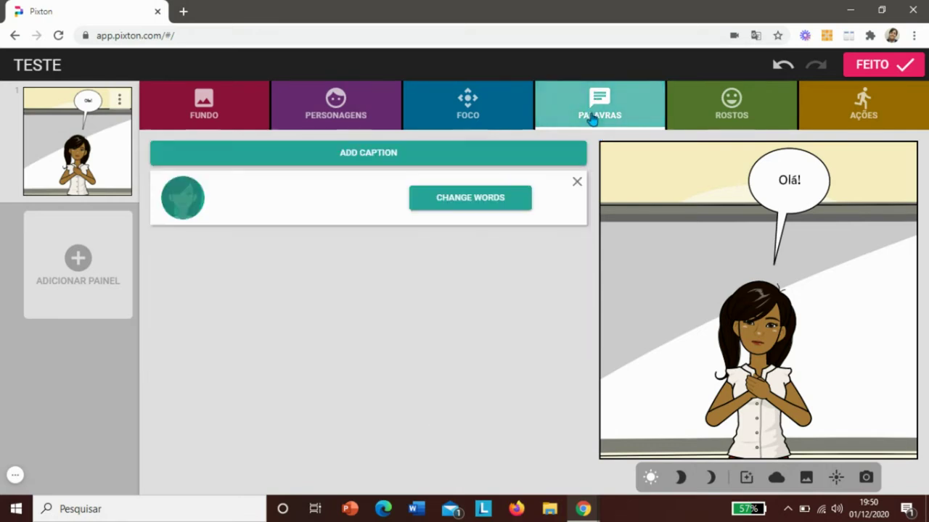
{"action": "left_click", "coordinate": [405, 159]}
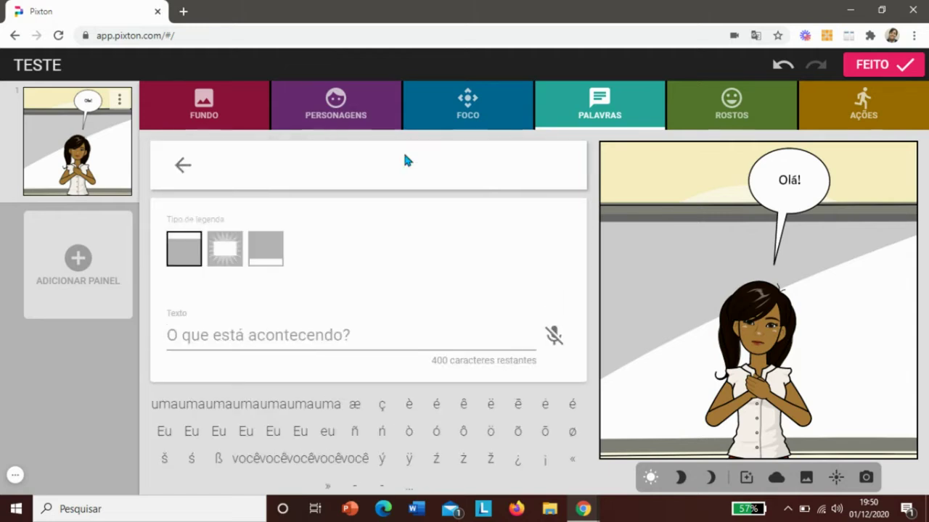
{"action": "left_click", "coordinate": [182, 248]}
{"action": "key", "text": "Caps_Lock"}
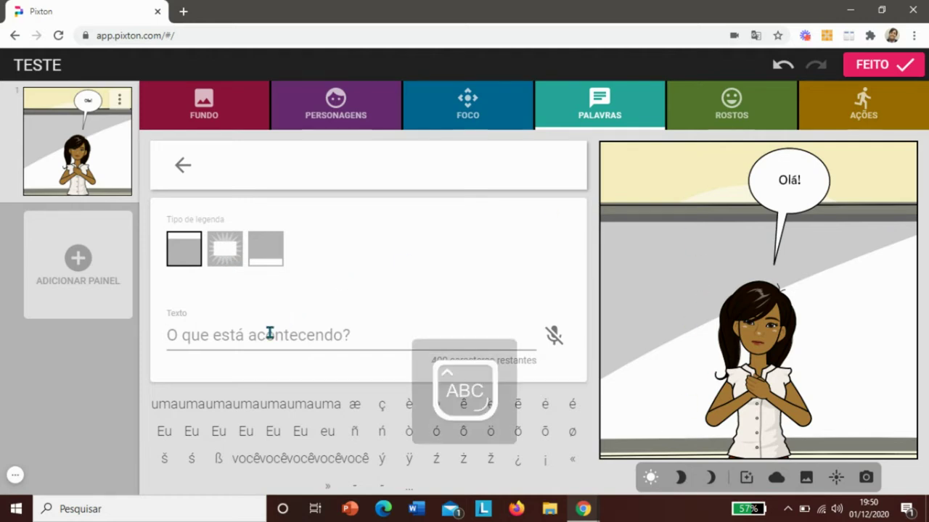
{"action": "type", "text": "E"}
{"action": "key", "text": "Caps_Lock"}
{"action": "type", "text": "m uma"}
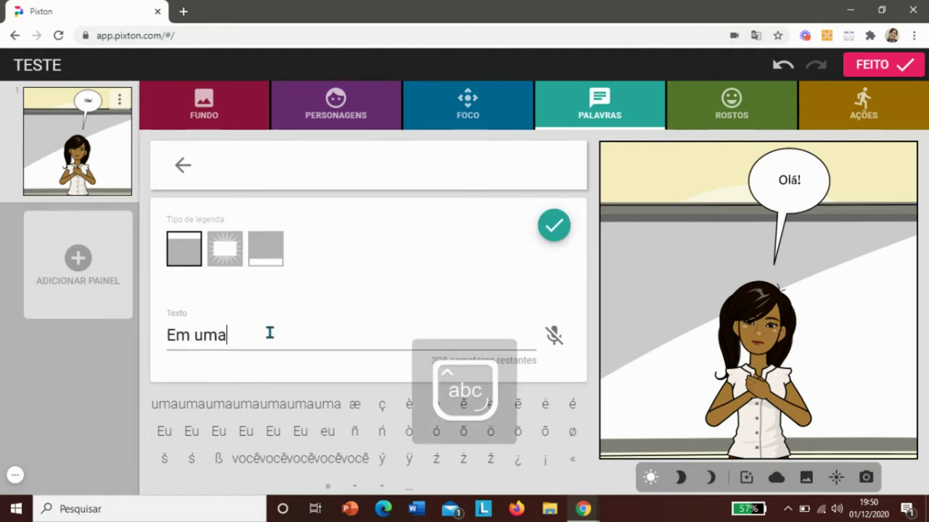
{"action": "type", "text": " aula"}
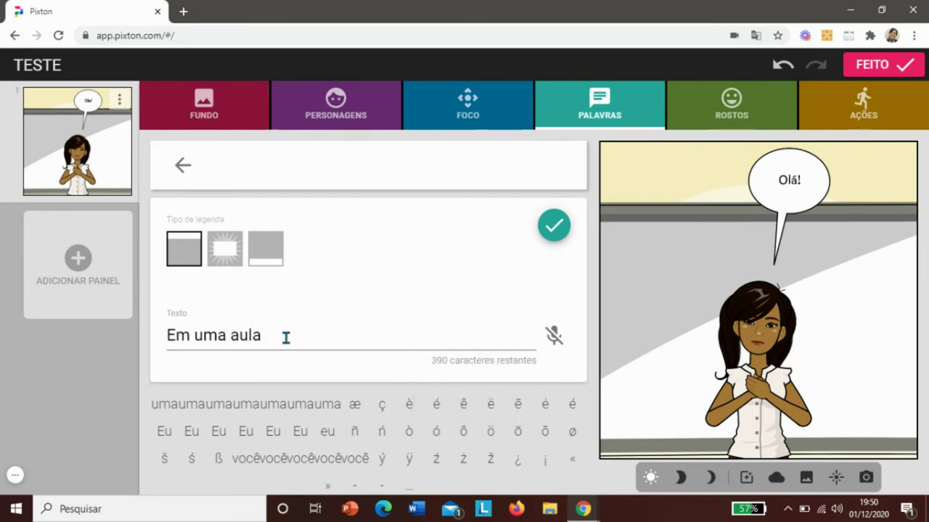
{"action": "type", "text": "..."}
{"action": "left_click", "coordinate": [555, 228]}
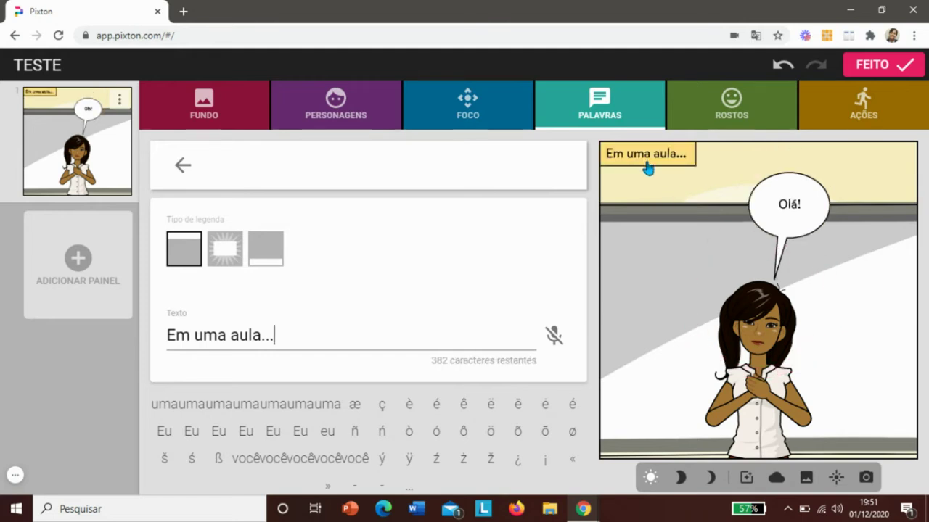
- Try the caption as a bottom bar and a burst, then return it to the top bar
{"action": "left_click", "coordinate": [269, 260]}
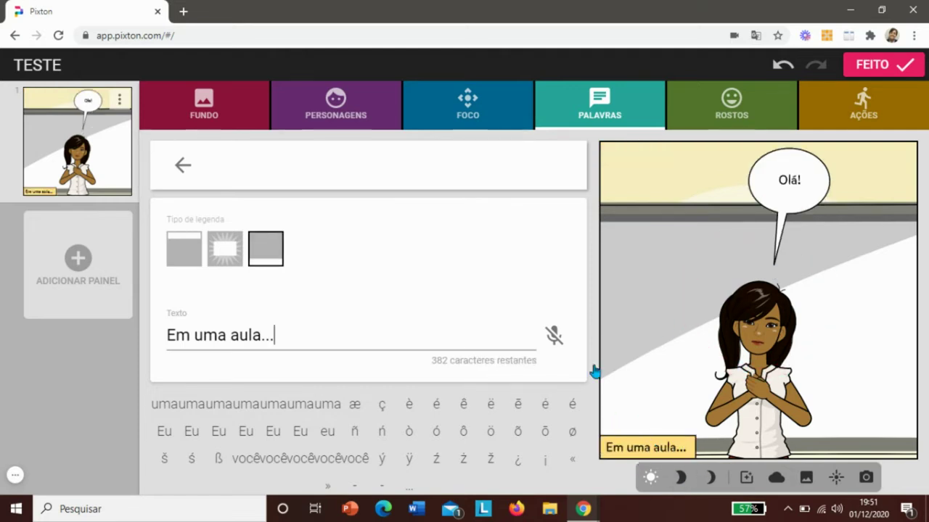
{"action": "left_click", "coordinate": [229, 258]}
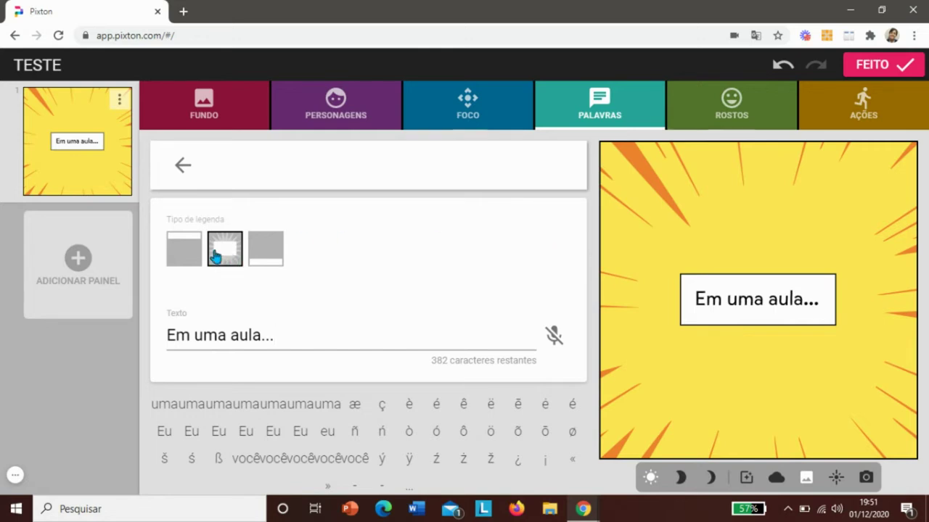
{"action": "left_click", "coordinate": [172, 251]}
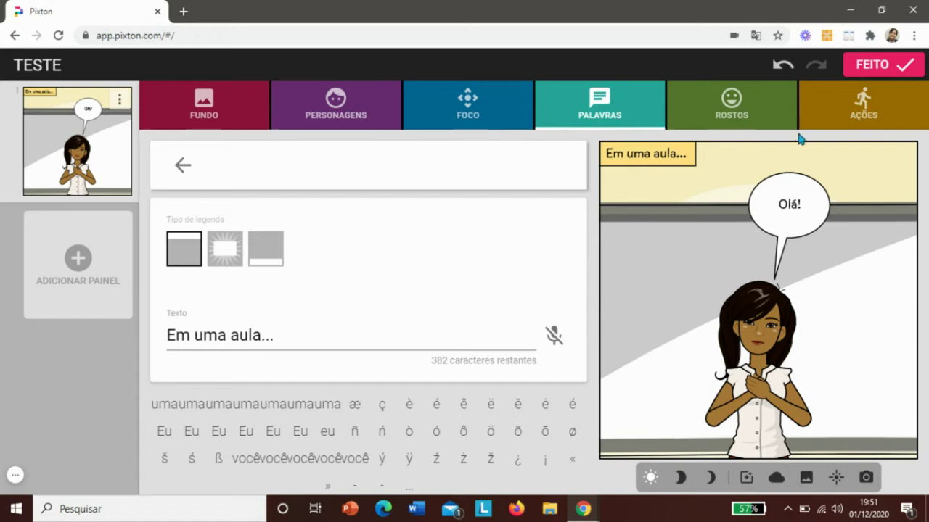
- Give her the gentle smiling face after trying the lightbulb expression, then show eye-direction choices
{"action": "left_click", "coordinate": [735, 118]}
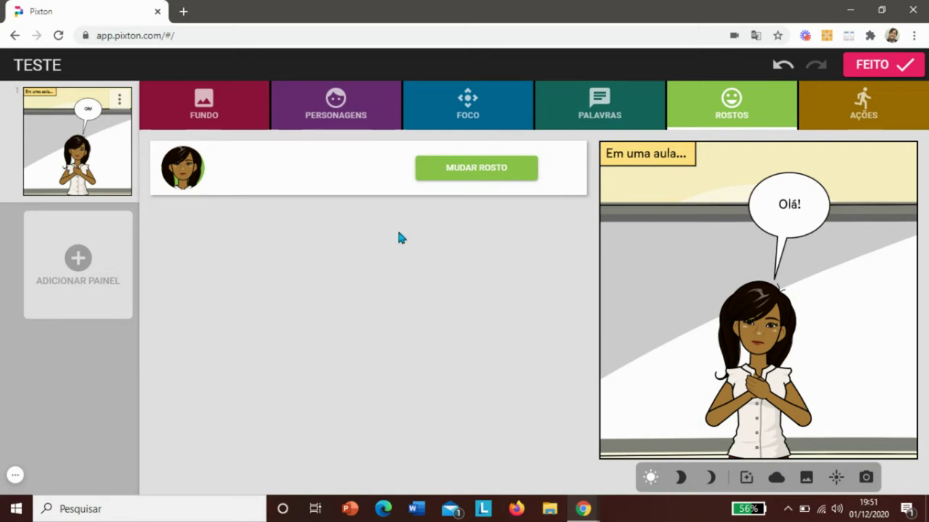
{"action": "left_click", "coordinate": [463, 169]}
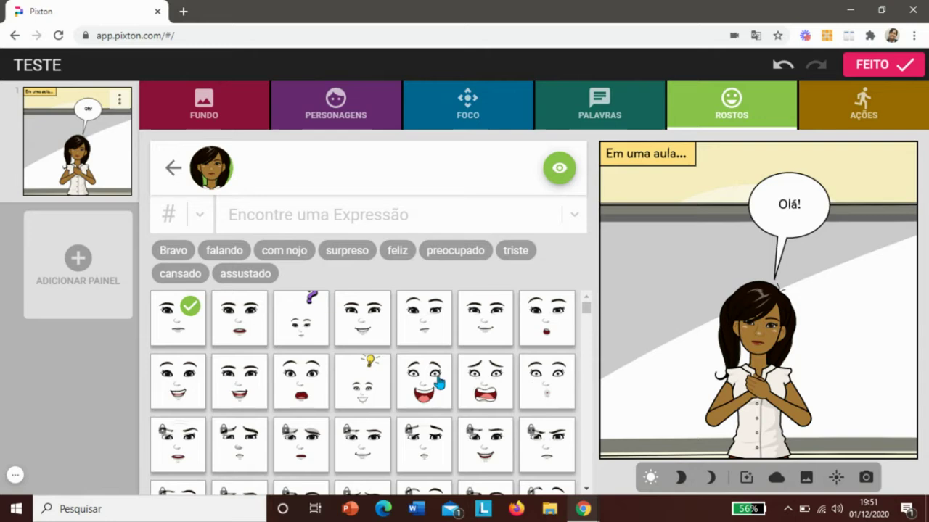
{"action": "left_click", "coordinate": [368, 392]}
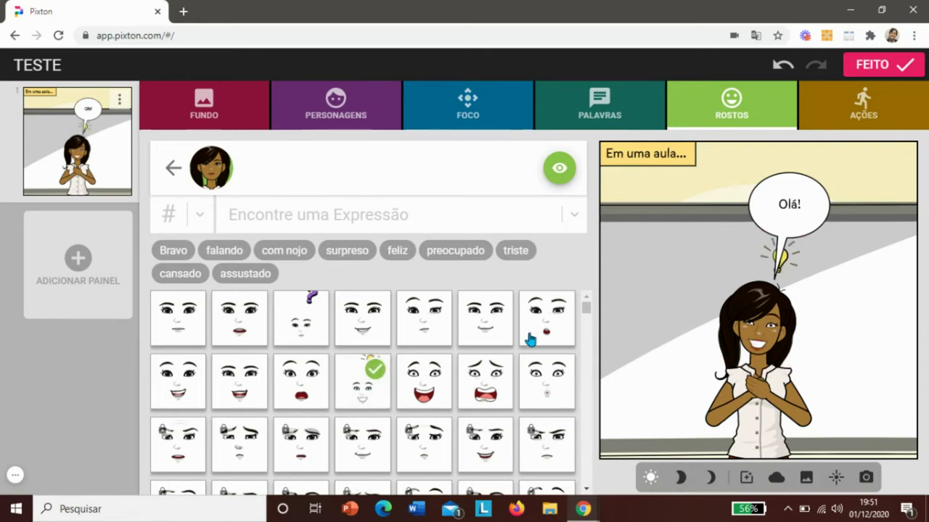
{"action": "left_click", "coordinate": [372, 329]}
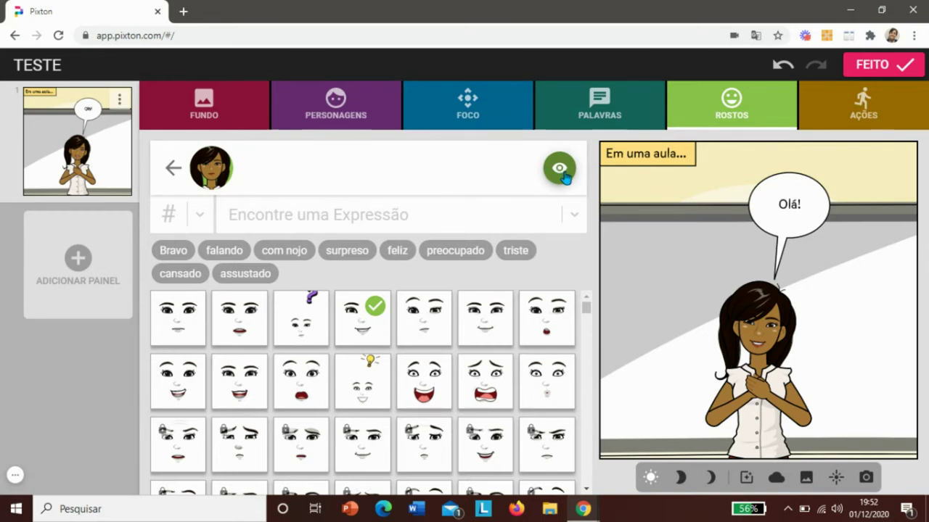
{"action": "left_click", "coordinate": [560, 171]}
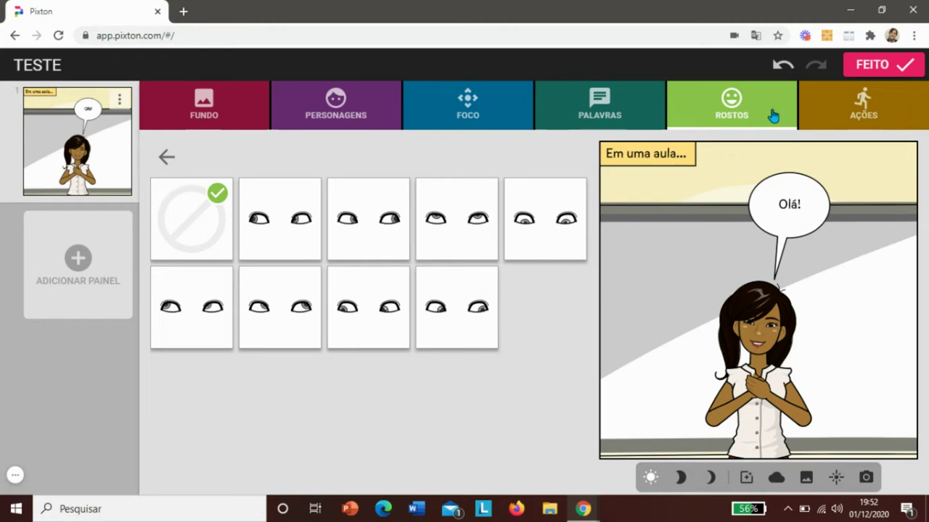
- Pose the character front-facing with one finger raised, after trying the open-hand gesture and flip
{"action": "left_click", "coordinate": [869, 116]}
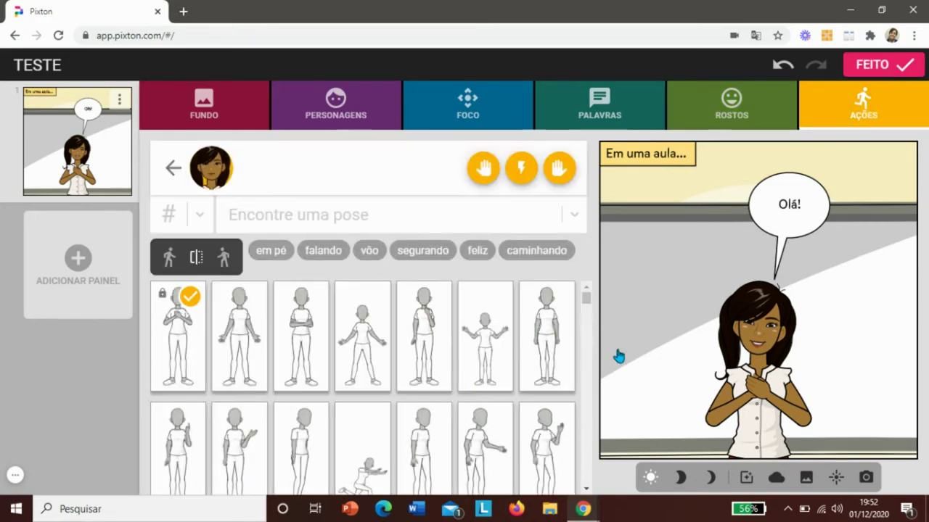
{"action": "left_click", "coordinate": [167, 261]}
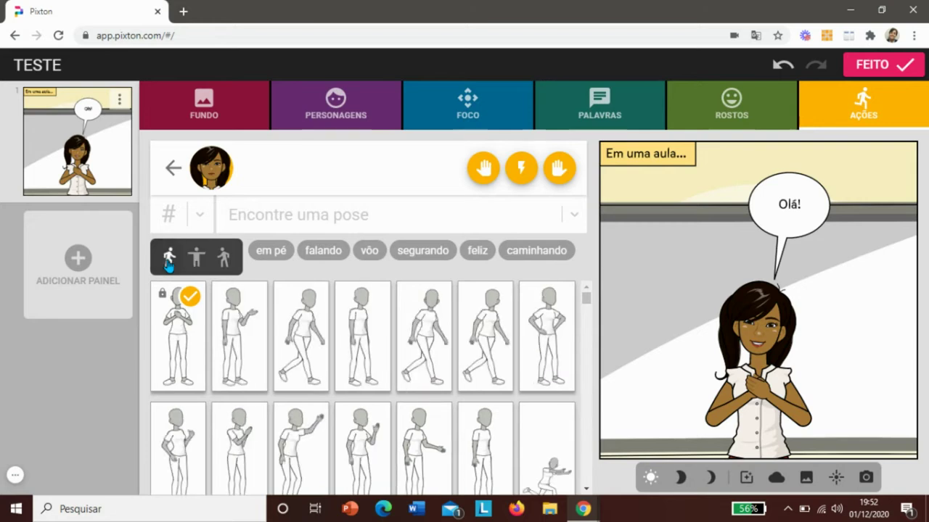
{"action": "left_click", "coordinate": [249, 328]}
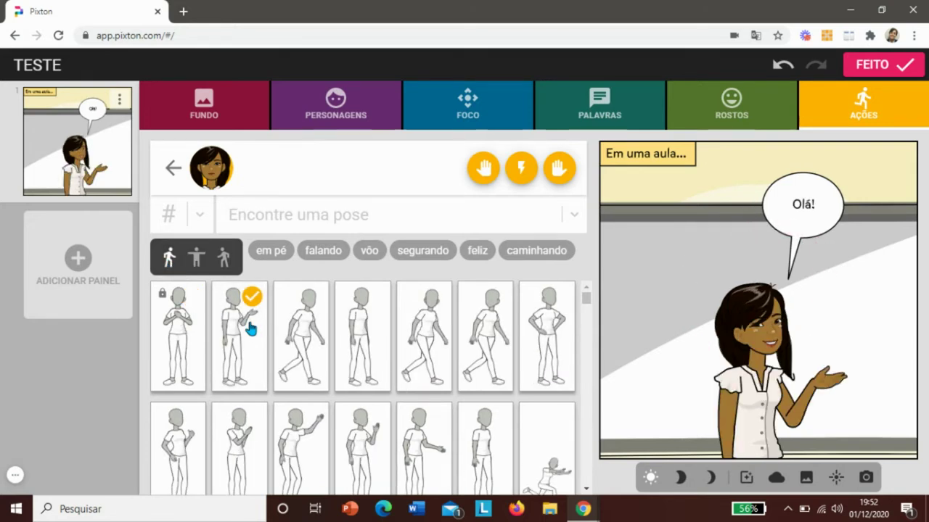
{"action": "left_click", "coordinate": [223, 261]}
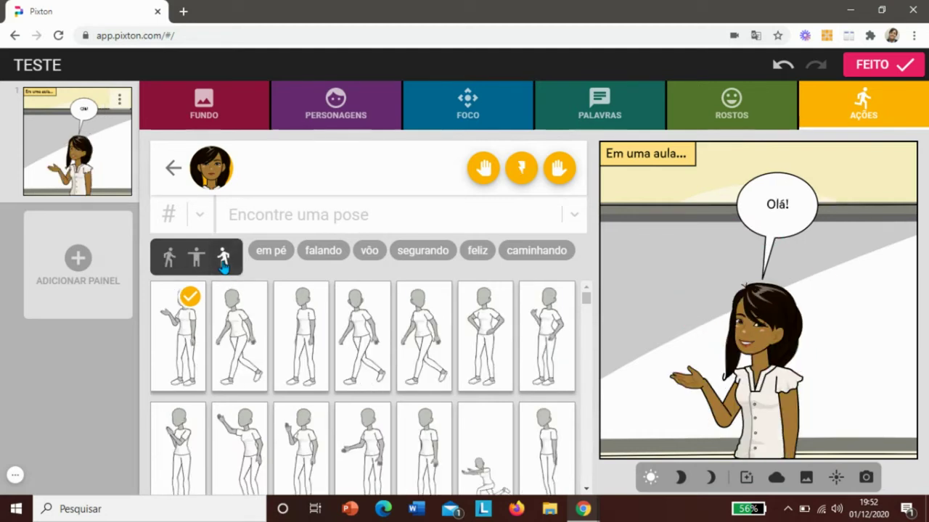
{"action": "left_click", "coordinate": [196, 262]}
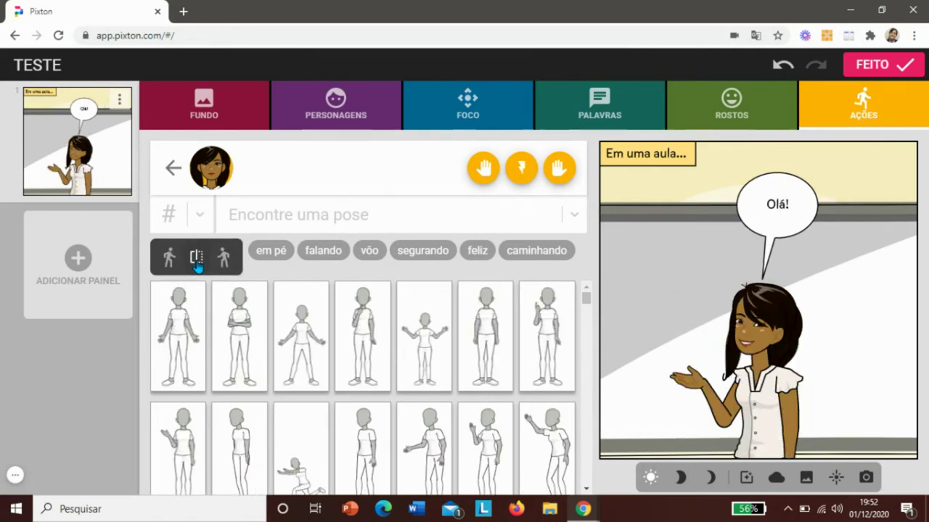
{"action": "left_click", "coordinate": [557, 324]}
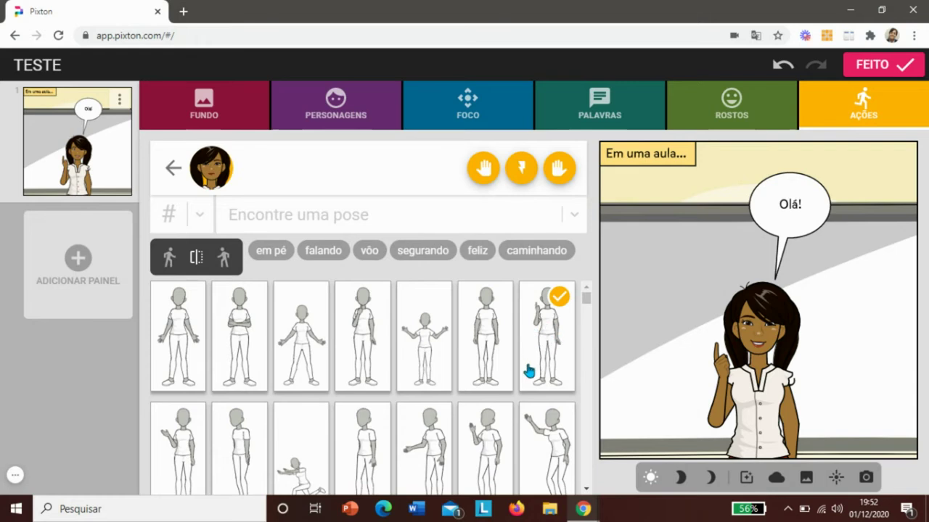
- Put a mobile phone in the character's hand and return to the pose choices
{"action": "left_click", "coordinate": [587, 489]}
{"action": "left_click_drag", "start_coordinate": [586, 491], "coordinate": [587, 490]}
{"action": "left_click_drag", "start_coordinate": [586, 291], "coordinate": [587, 291]}
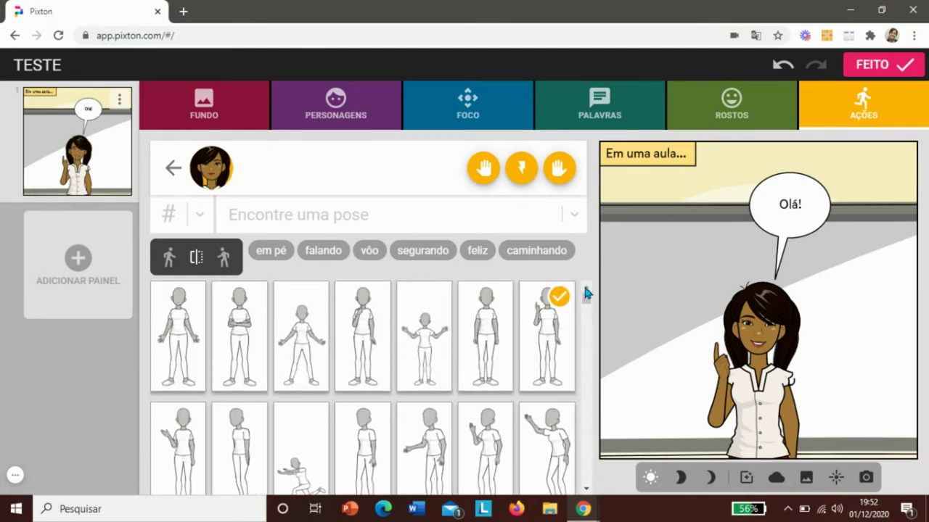
{"action": "left_click", "coordinate": [558, 173]}
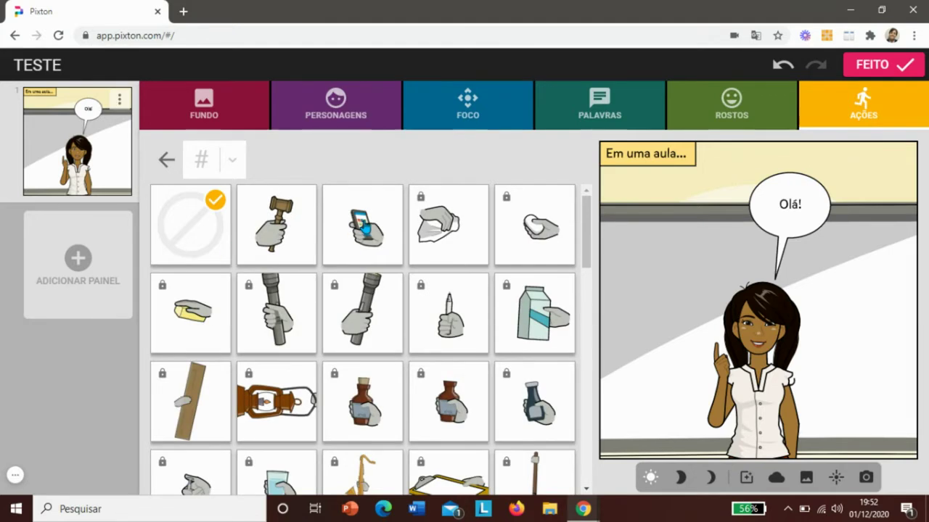
{"action": "left_click", "coordinate": [363, 230]}
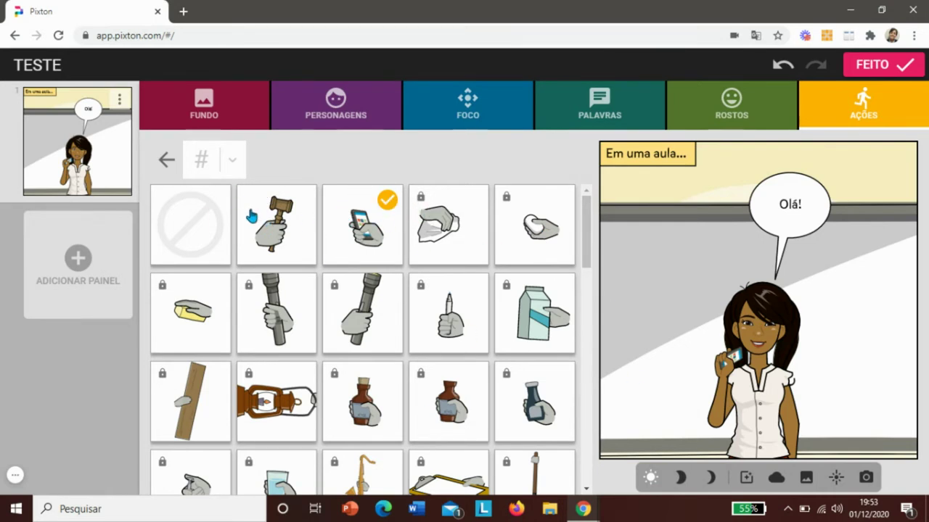
{"action": "left_click", "coordinate": [167, 161]}
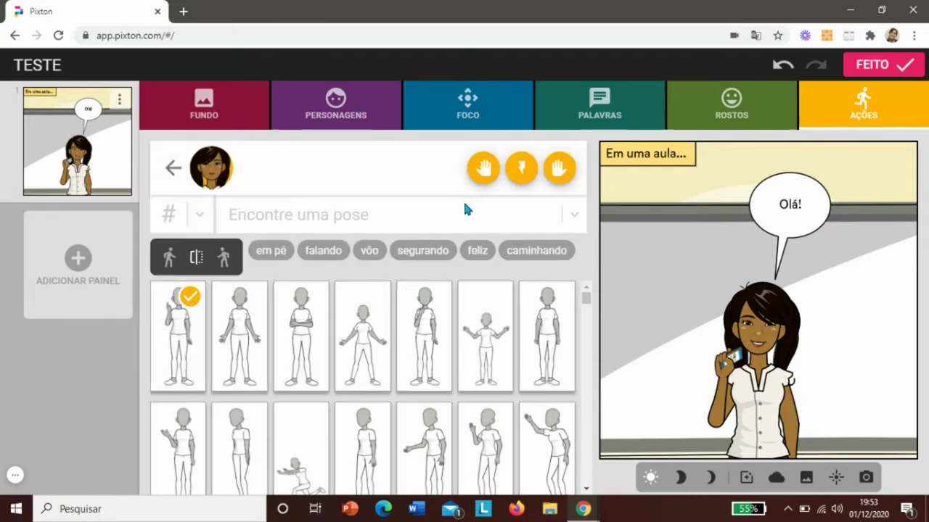
- Add the long-haired woman in a dark jacket as a second character in the panel
{"action": "left_click", "coordinate": [366, 117]}
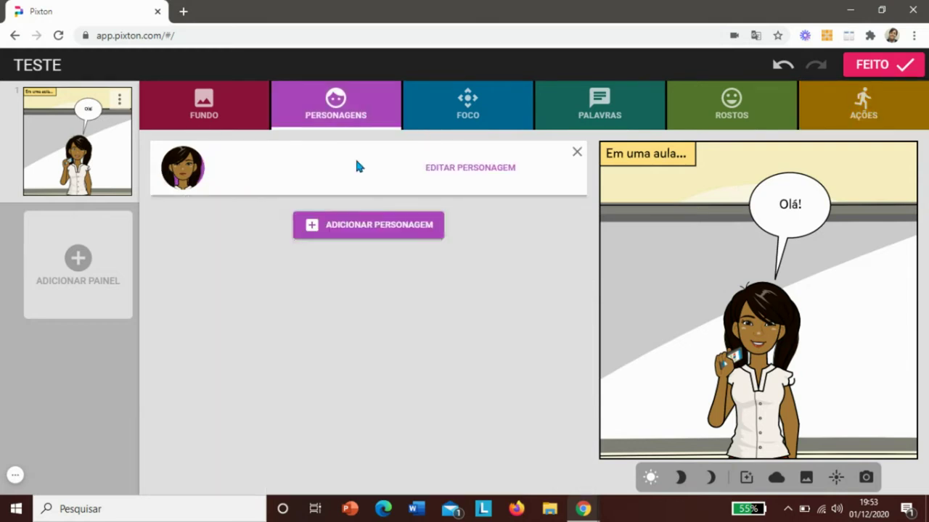
{"action": "left_click", "coordinate": [331, 107]}
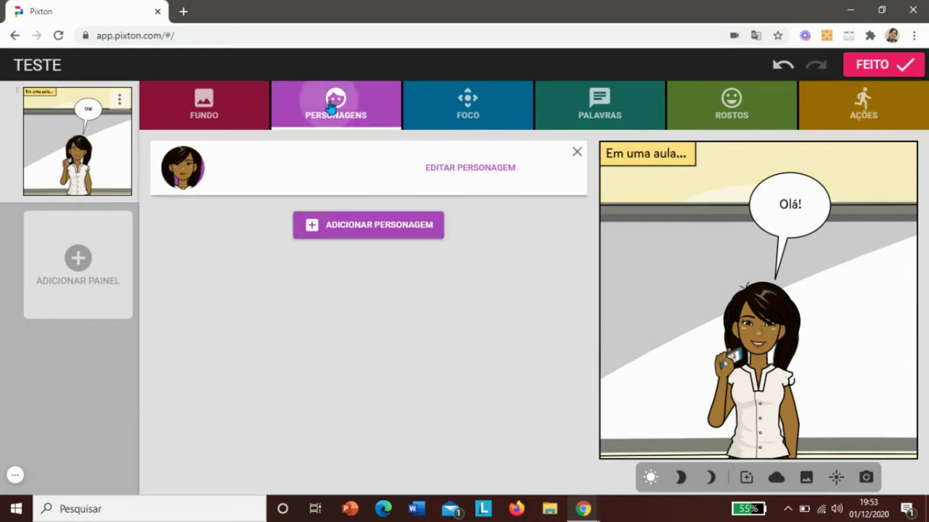
{"action": "left_click", "coordinate": [375, 232]}
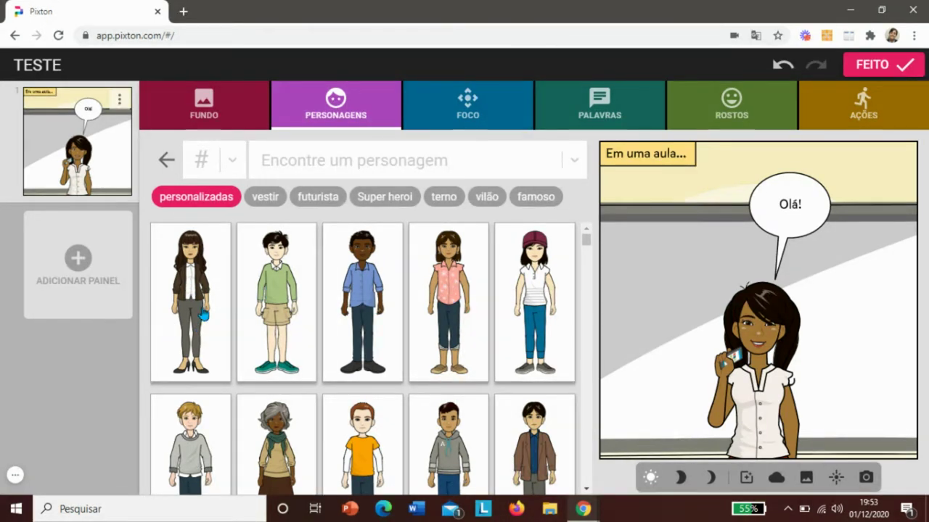
{"action": "left_click", "coordinate": [204, 315]}
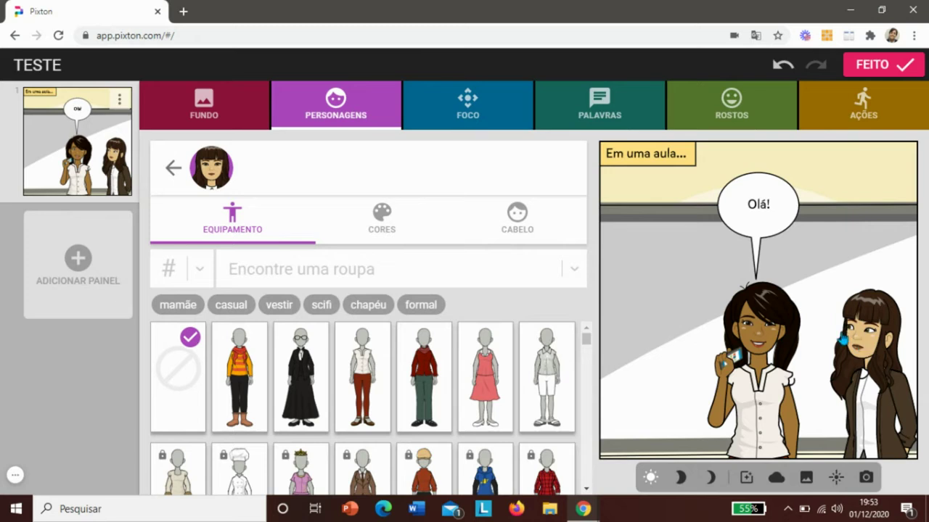
{"action": "left_click", "coordinate": [502, 119]}
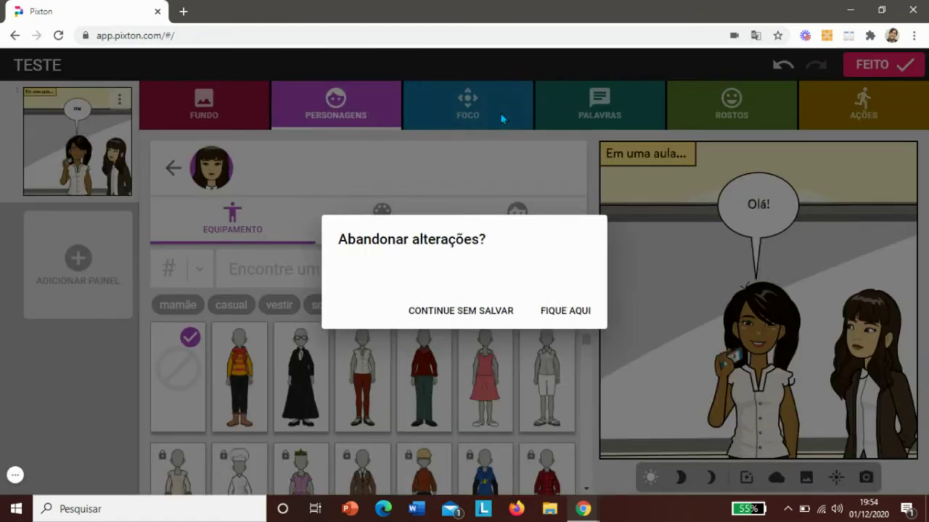
- Discard unsaved changes, frame the panel as wide stage shot D, and begin the second woman's speech
{"action": "left_click", "coordinate": [487, 320]}
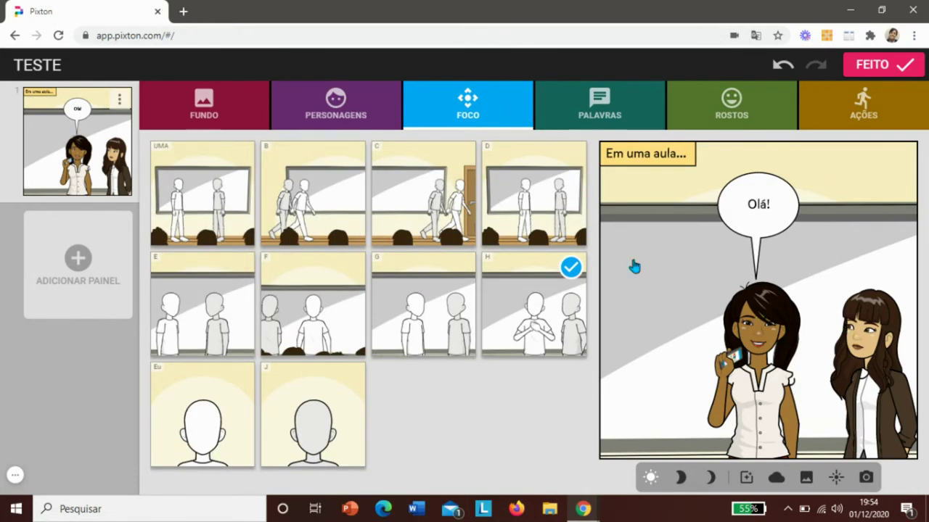
{"action": "left_click", "coordinate": [523, 222]}
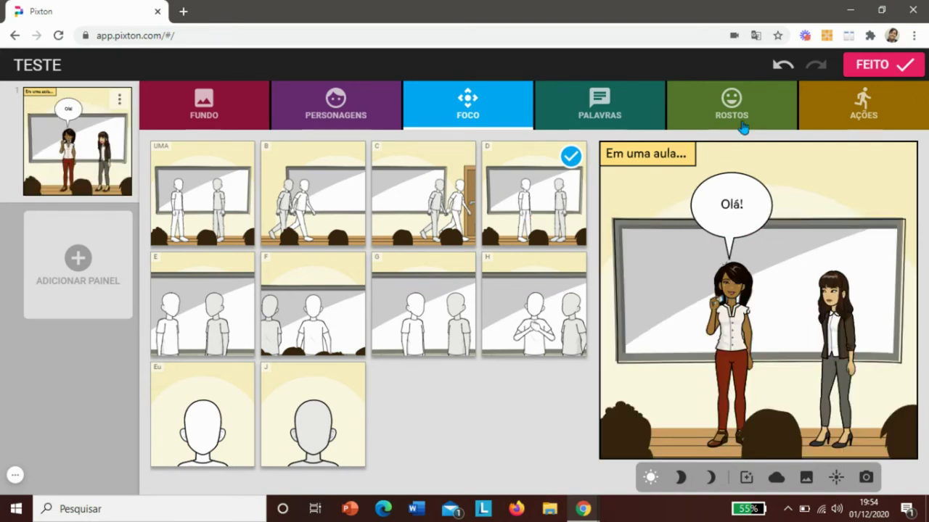
{"action": "left_click", "coordinate": [592, 116]}
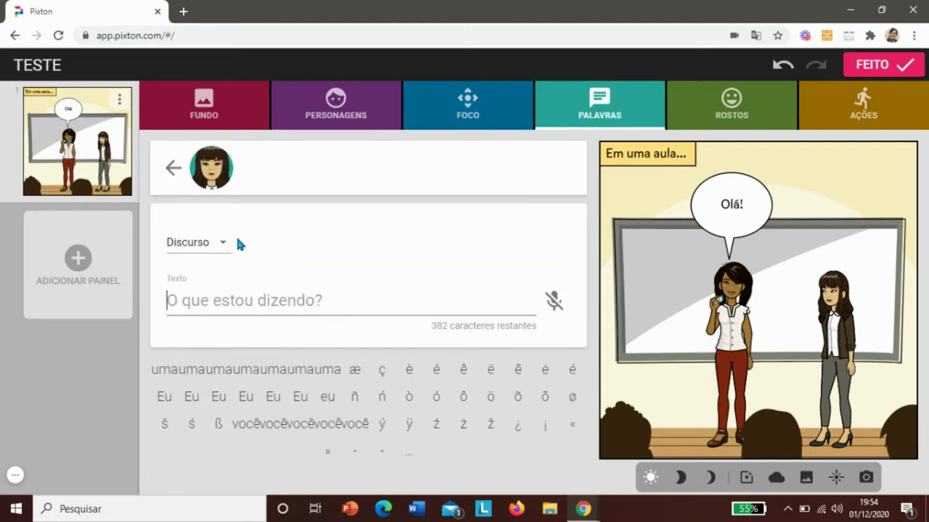
{"action": "left_click", "coordinate": [230, 298]}
- Enter 'Olá!' as the second woman's speech bubble and confirm it
{"action": "key", "text": "Caps_Lock"}
{"action": "type", "text": "O"}
{"action": "key", "text": "Caps_Lock"}
{"action": "type", "text": "lá"}
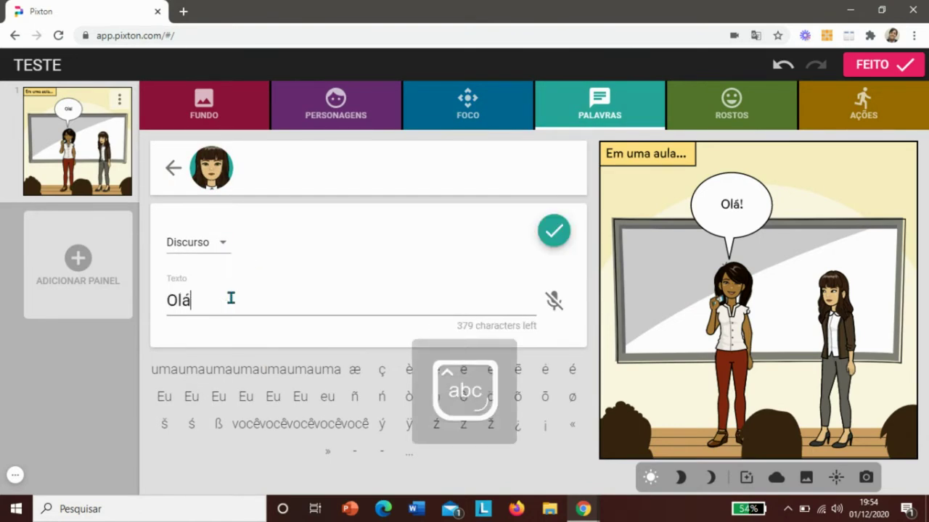
{"action": "type", "text": "!"}
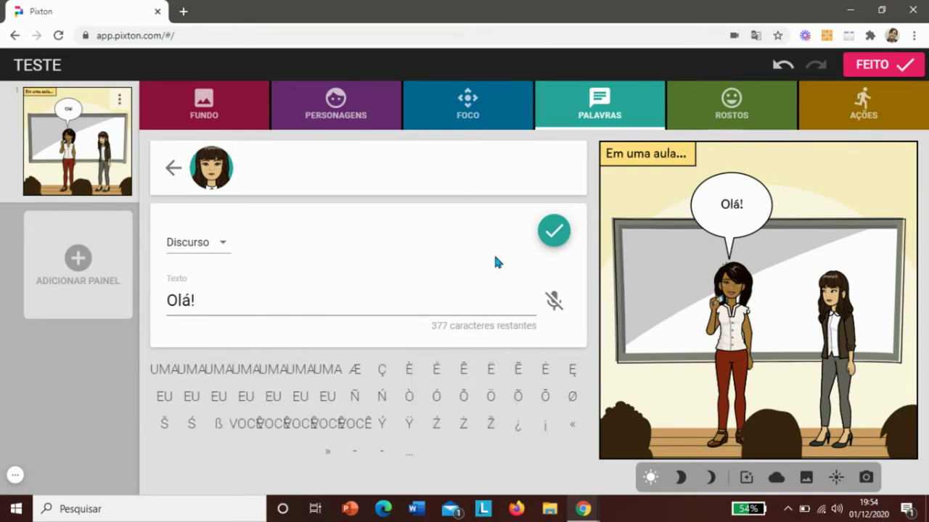
{"action": "left_click", "coordinate": [560, 238]}
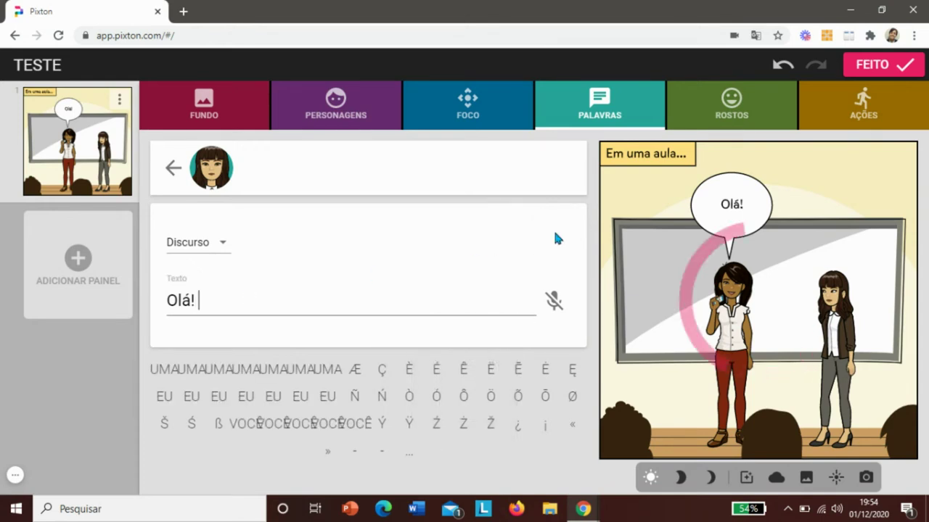
{"action": "left_click", "coordinate": [442, 274]}
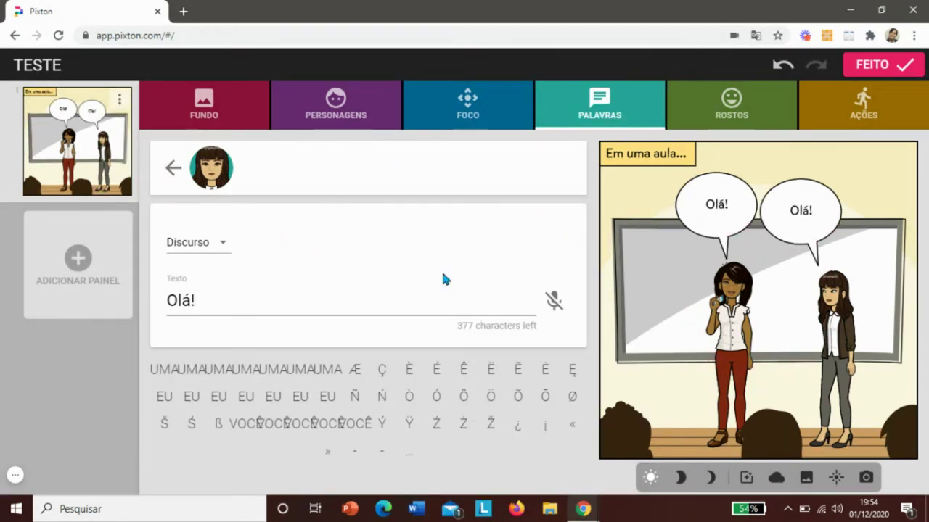
{"action": "left_click", "coordinate": [514, 204]}
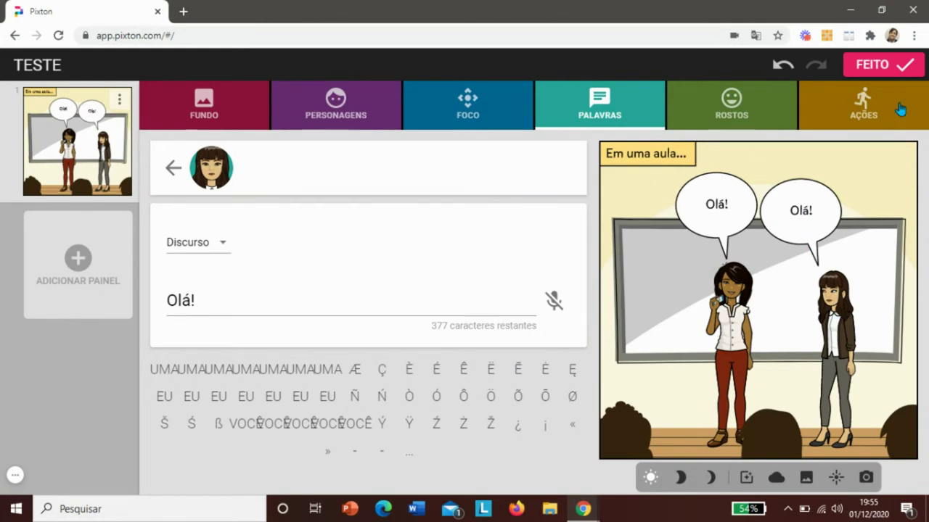
- Open the right-hand woman's pose library and pick the walking pose thumbnail
{"action": "left_click", "coordinate": [879, 119]}
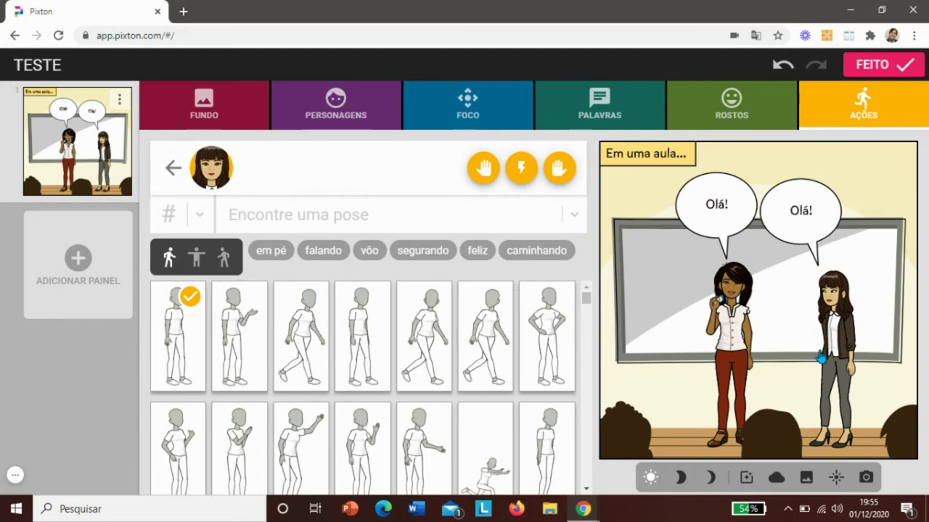
{"action": "left_click", "coordinate": [445, 356]}
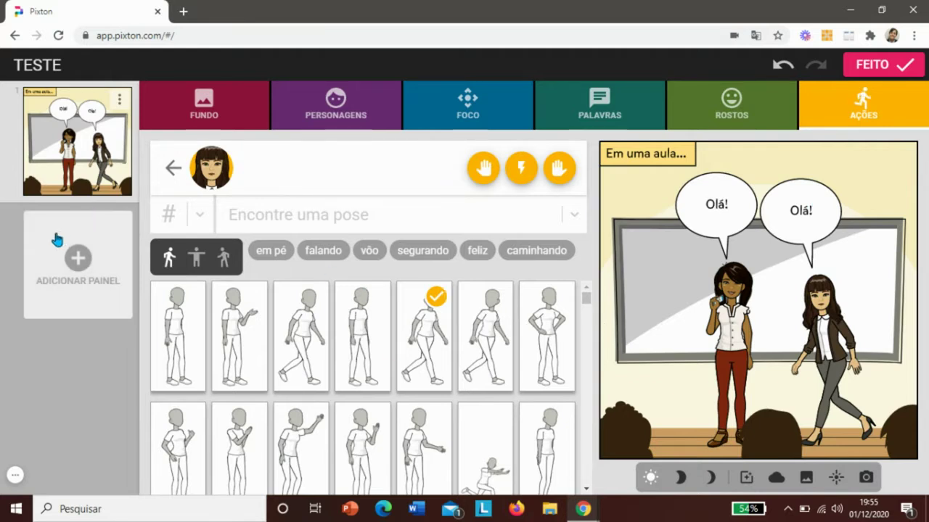
- Add a second panel, nudge the left woman slightly left, and set the world-map background
{"action": "left_click", "coordinate": [80, 267]}
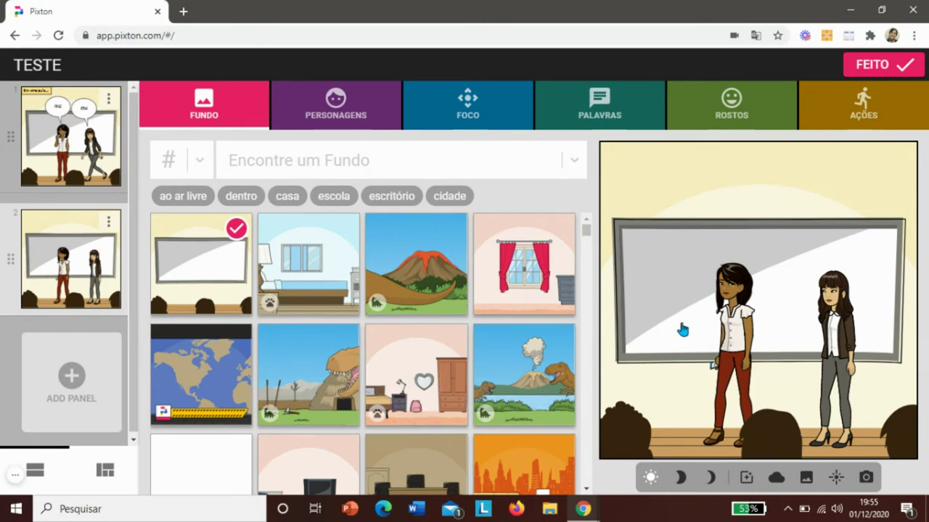
{"action": "mouse_move", "coordinate": [734, 318]}
{"action": "left_mouse_down"}
{"action": "mouse_move", "coordinate": [706, 324]}
{"action": "mouse_move", "coordinate": [720, 316]}
{"action": "left_mouse_up"}
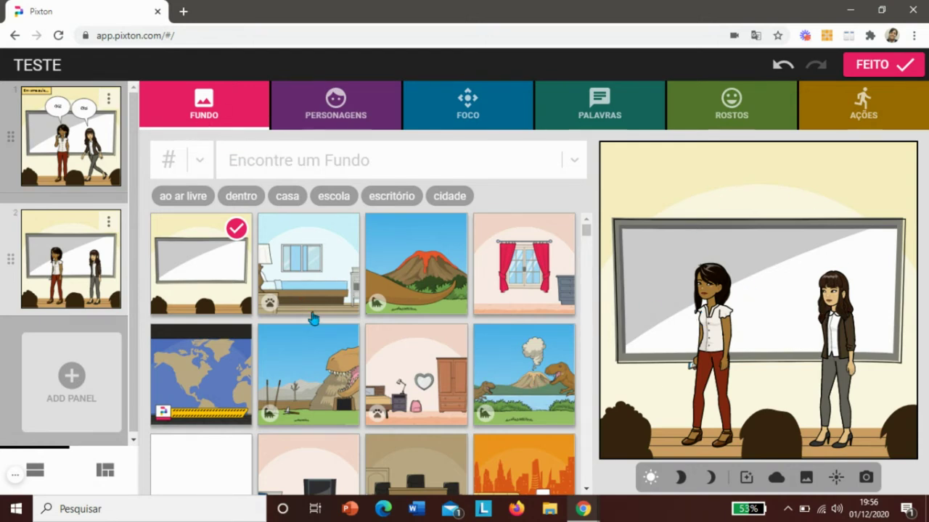
{"action": "left_click", "coordinate": [213, 382]}
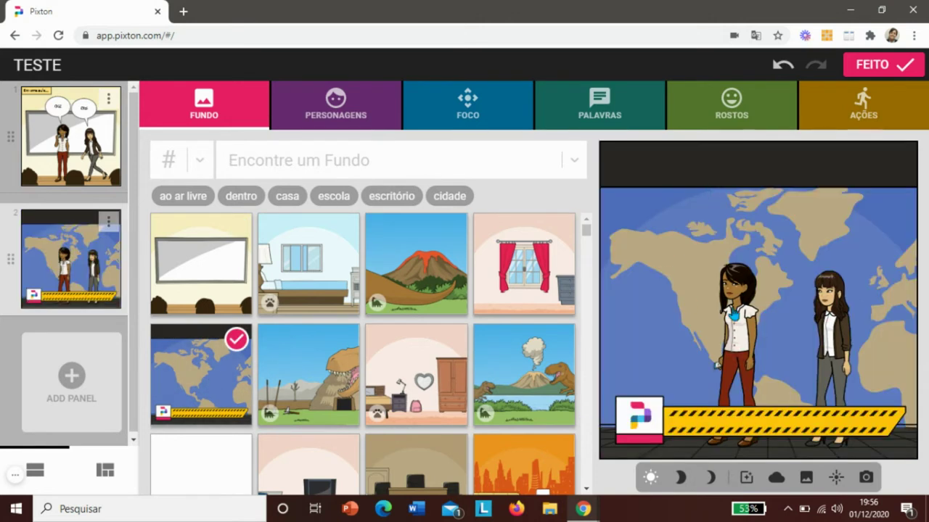
- Frame panel 2 with focus thumbnail O, a close-up of both women over the map
{"action": "left_click", "coordinate": [371, 116]}
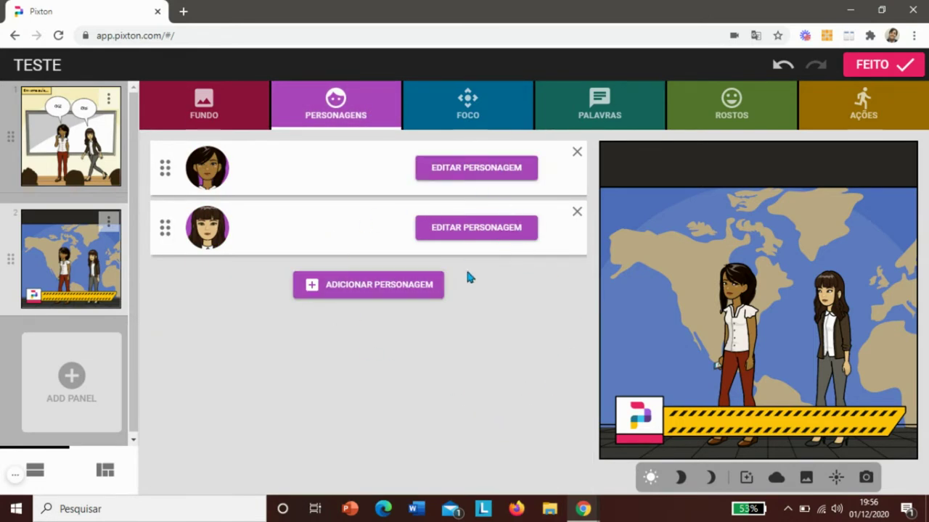
{"action": "left_click", "coordinate": [417, 283]}
{"action": "left_click", "coordinate": [479, 109]}
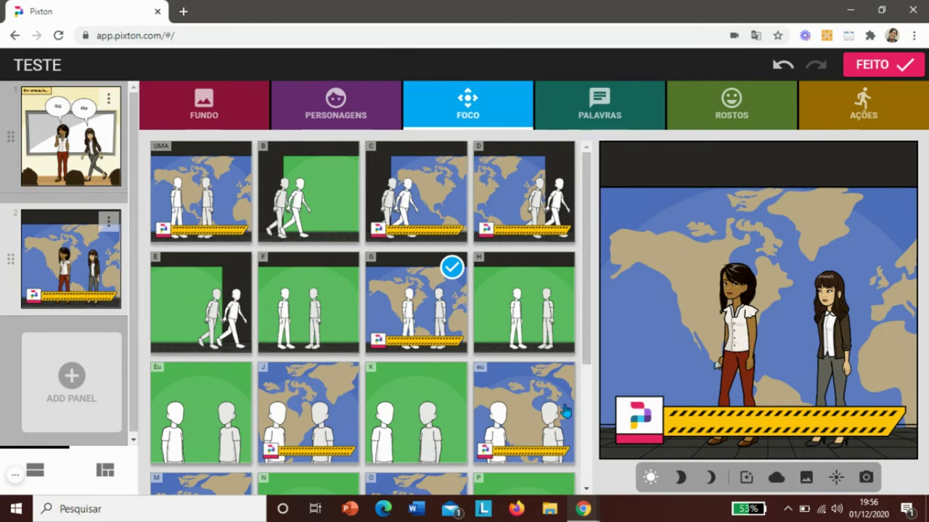
{"action": "left_click_drag", "start_coordinate": [591, 180], "coordinate": [572, 307]}
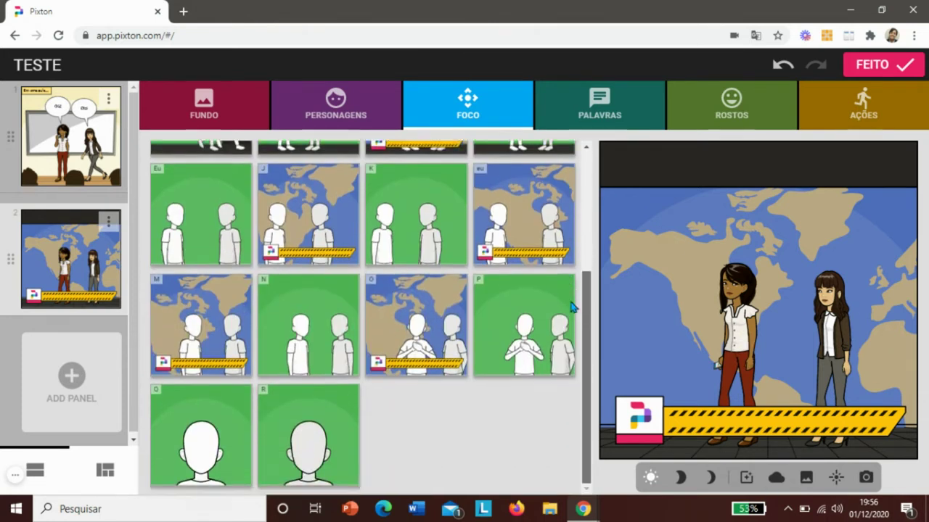
{"action": "left_click", "coordinate": [422, 321]}
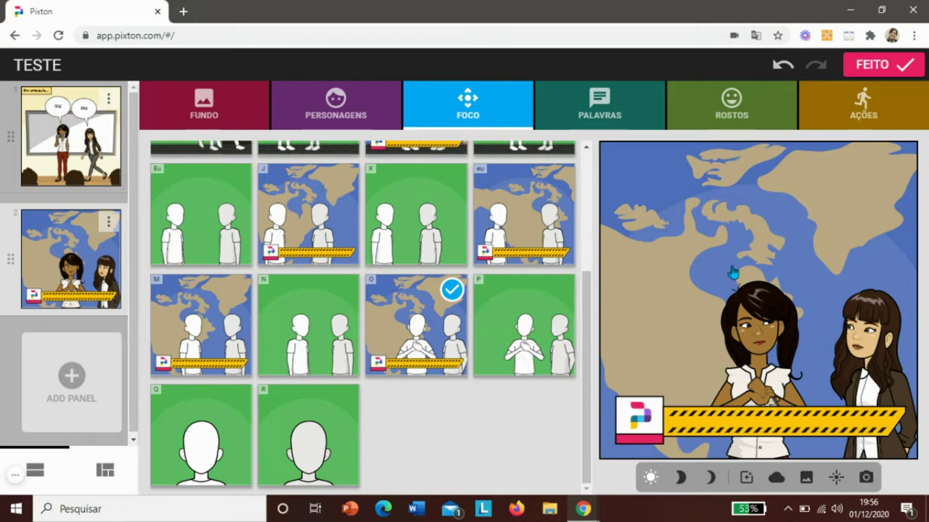
{"action": "left_click", "coordinate": [603, 107]}
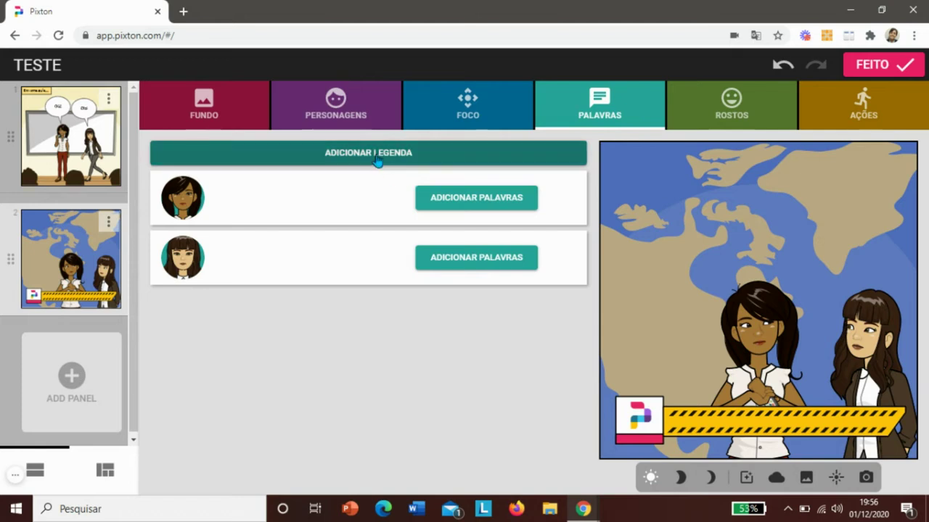
- Caption panel 2 with 'em um dia', then check the face and pose options
{"action": "left_click", "coordinate": [378, 157]}
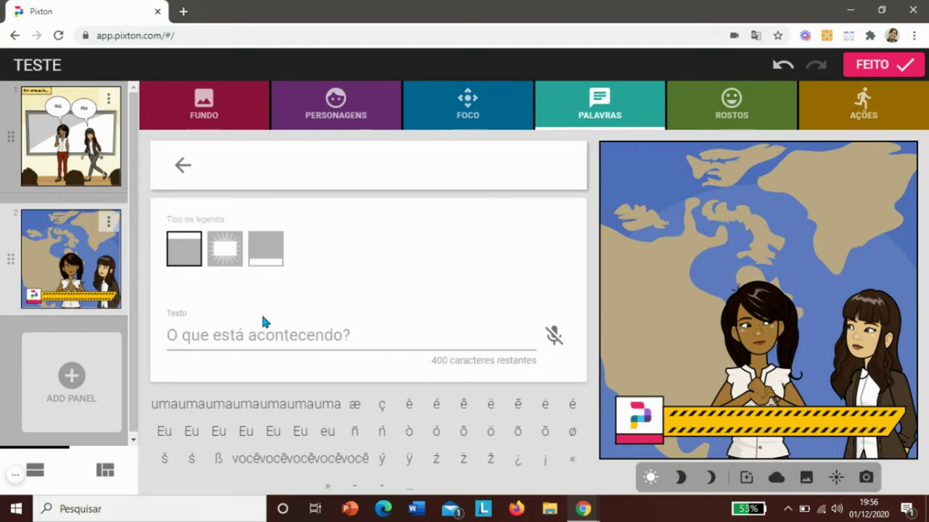
{"action": "type", "text": "em um dia"}
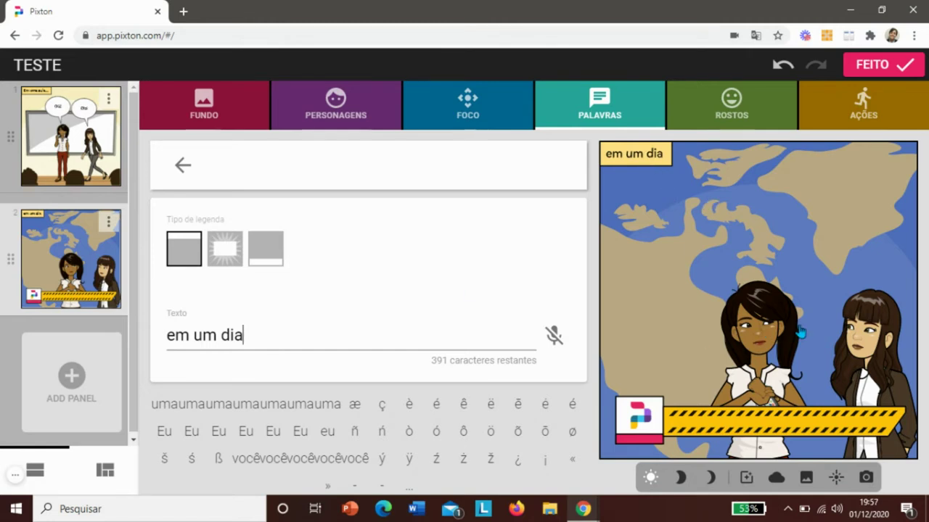
{"action": "left_click", "coordinate": [791, 129]}
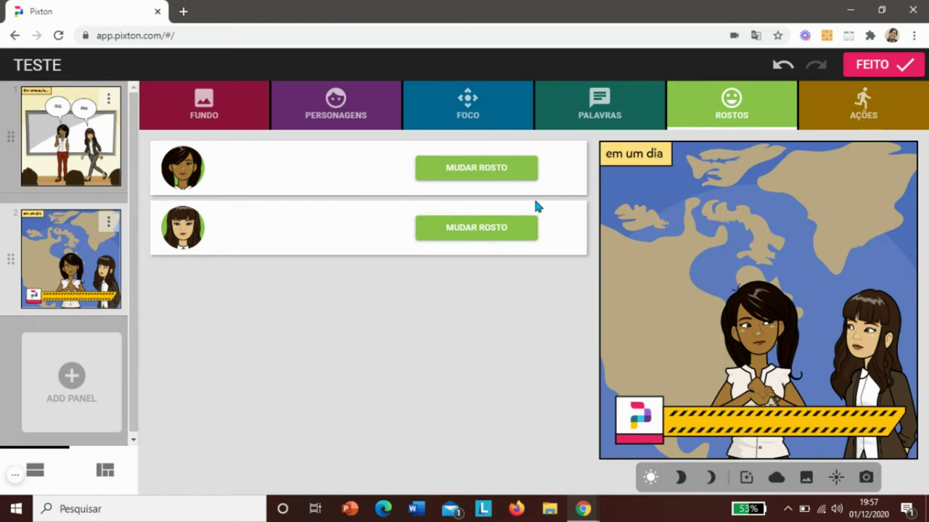
{"action": "left_click", "coordinate": [898, 102]}
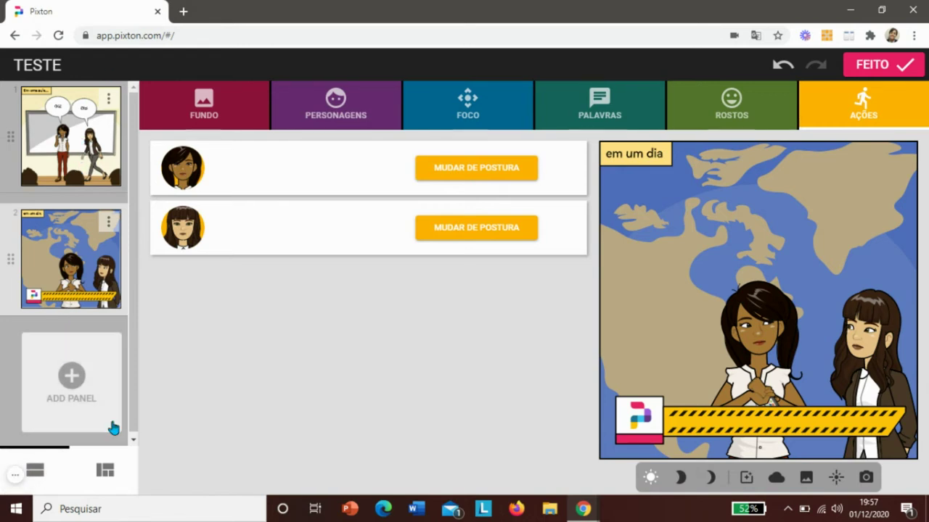
- Preview both TESTE panels, finish the comic with FEITO, dismiss the Prepare intro, and open Meus Quadrinhos
{"action": "left_click", "coordinate": [104, 472]}
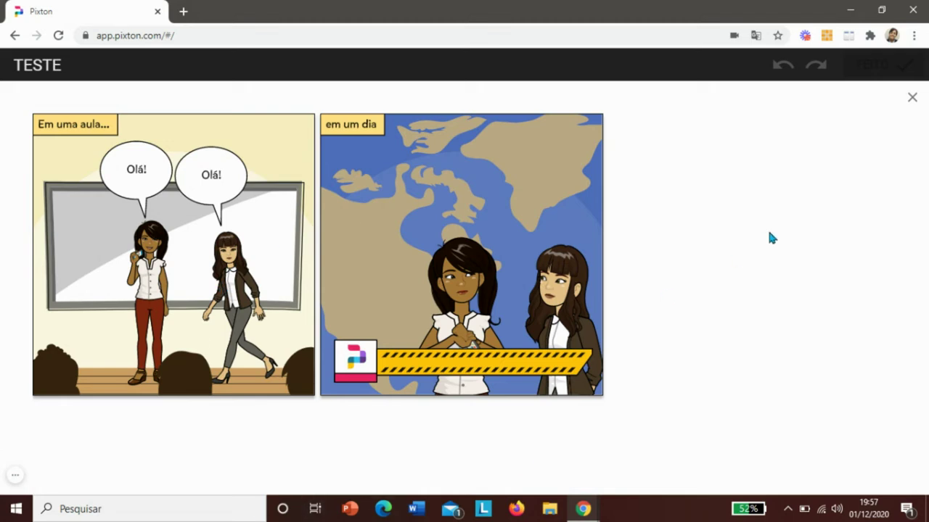
{"action": "left_click", "coordinate": [914, 101]}
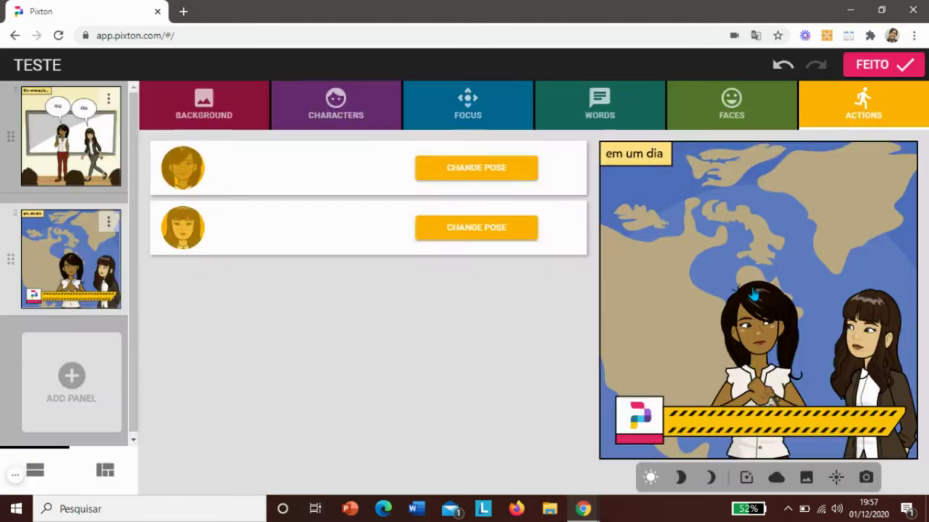
{"action": "left_click", "coordinate": [887, 68]}
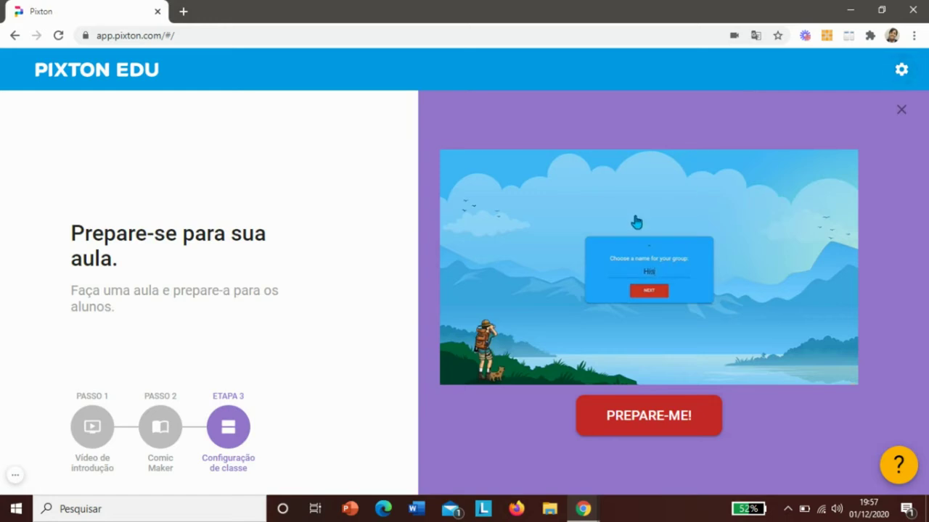
{"action": "left_click", "coordinate": [902, 111]}
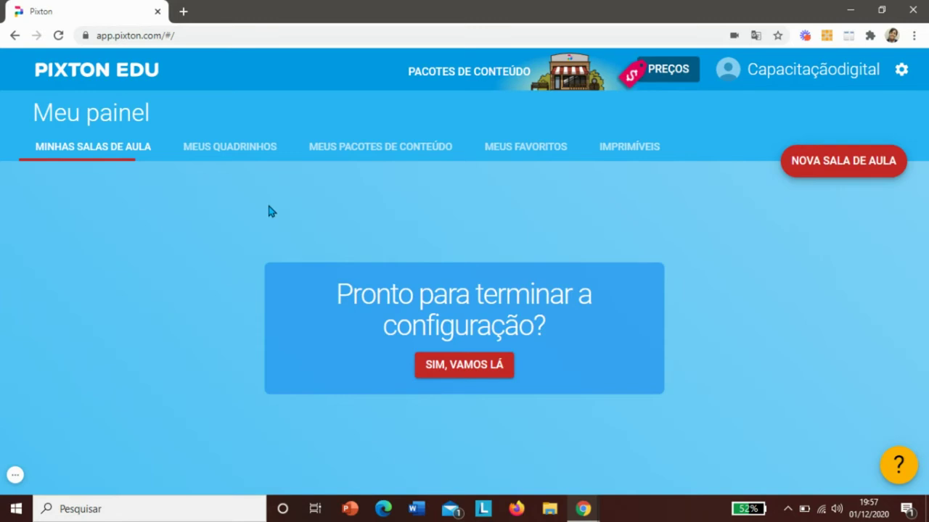
{"action": "left_click", "coordinate": [226, 148]}
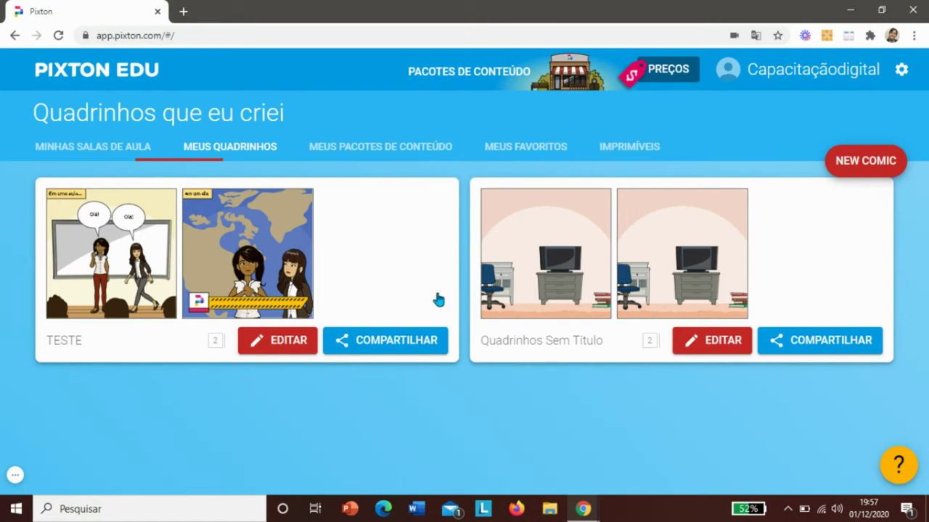
- Open the TESTE comic's page, generate its share link, and go back to the comics list
{"action": "left_click", "coordinate": [406, 349]}
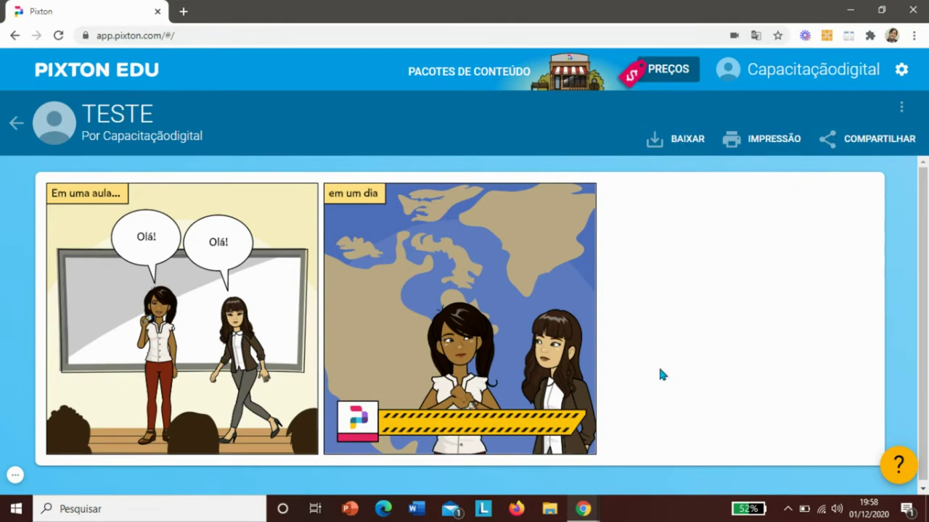
{"action": "left_click", "coordinate": [879, 139]}
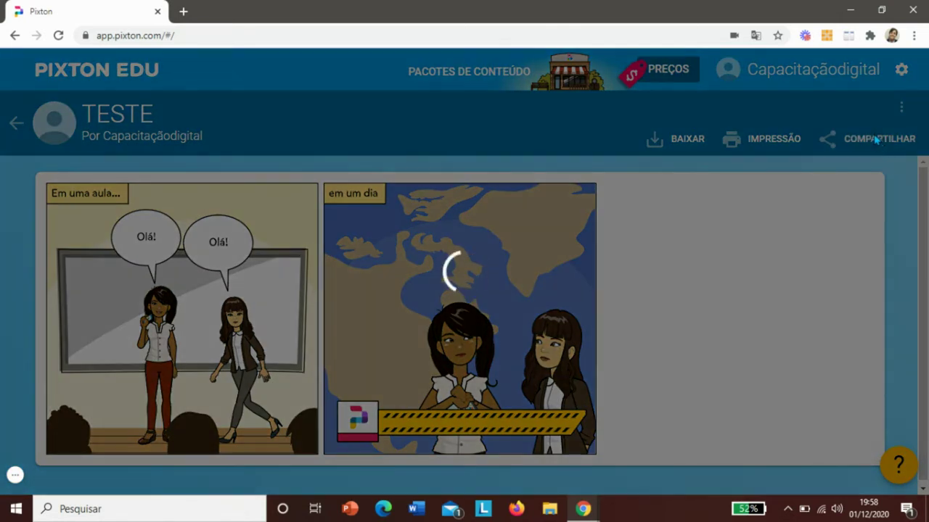
{"action": "mouse_move", "coordinate": [720, 145]}
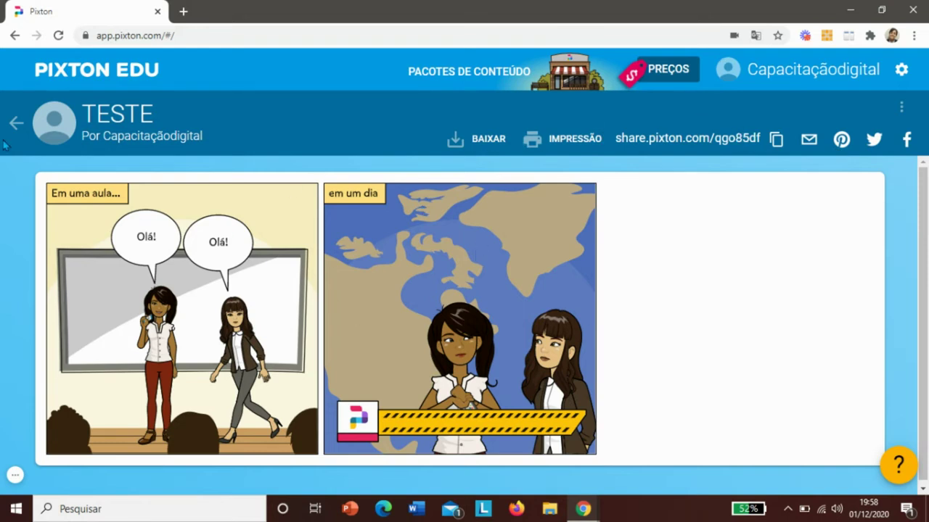
{"action": "left_click", "coordinate": [15, 123]}
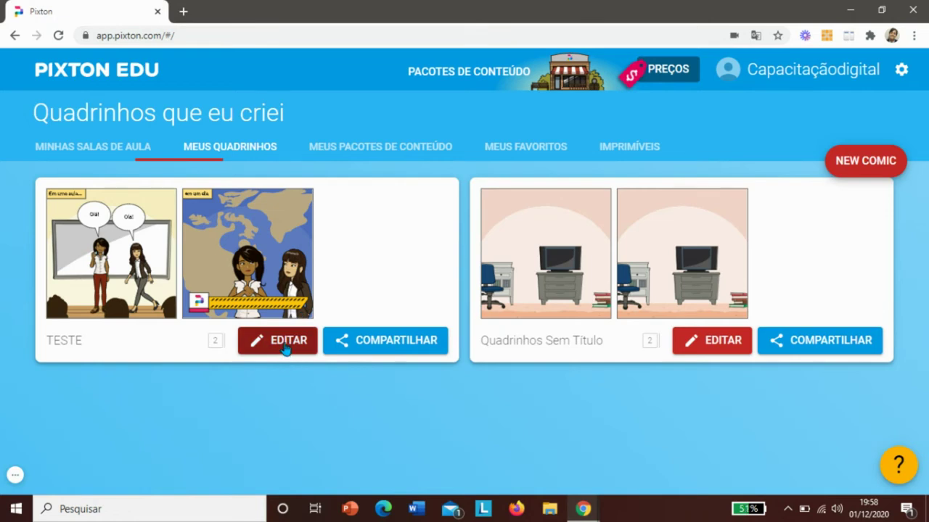
- Reopen TESTE in the editor, close it with FEITO, and dismiss the Prepare-se intro
{"action": "left_click", "coordinate": [286, 350]}
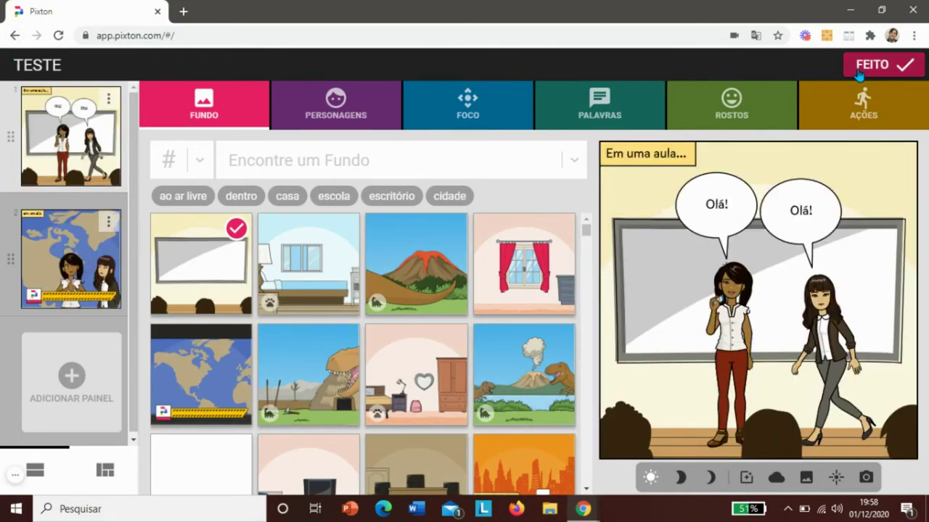
{"action": "left_click", "coordinate": [860, 66]}
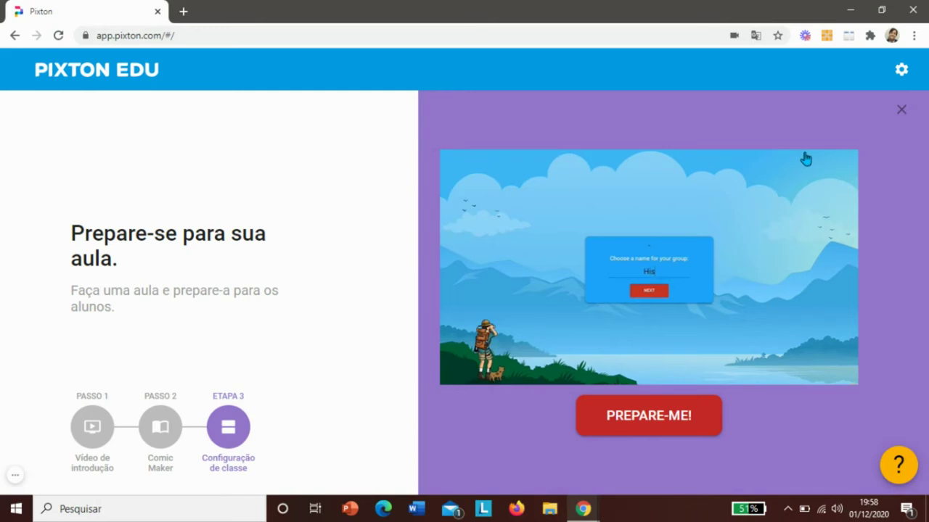
{"action": "left_click", "coordinate": [900, 113]}
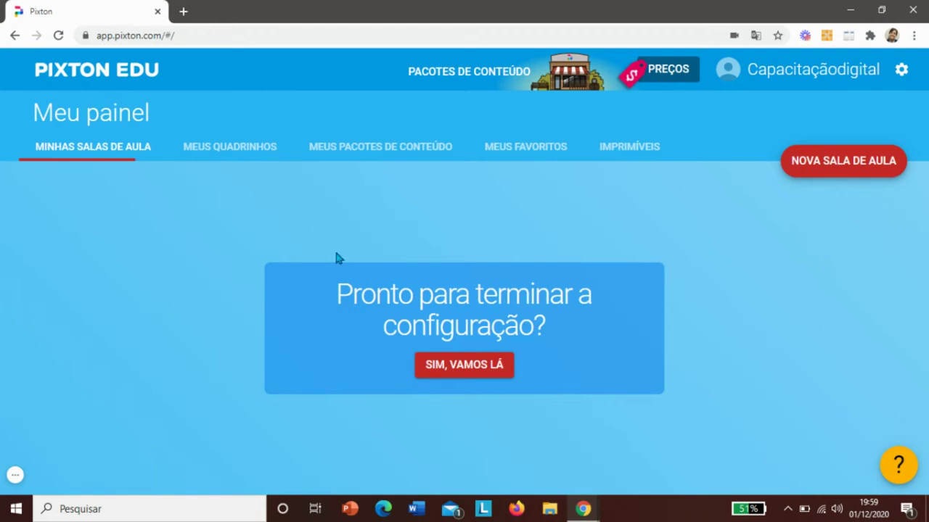
- Start a new classroom named 'Teste'
{"action": "left_click", "coordinate": [843, 175]}
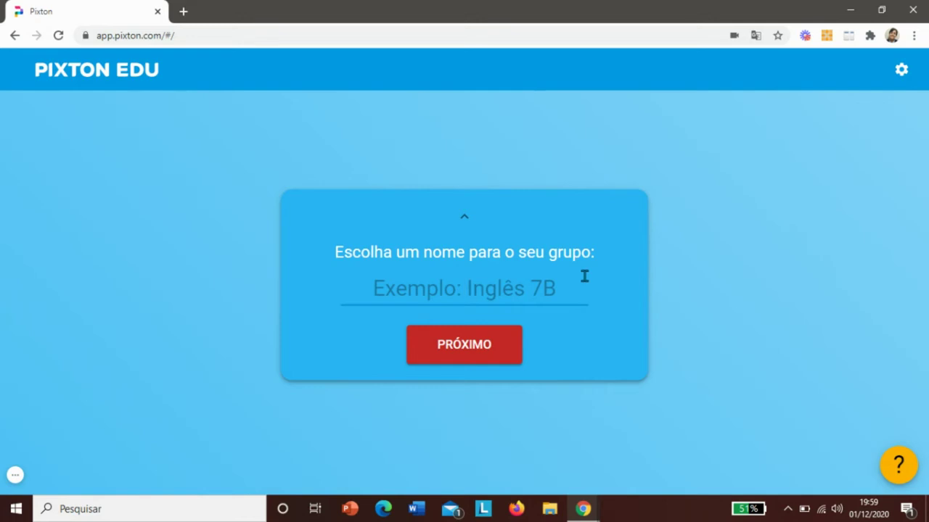
{"action": "type", "text": "Teste"}
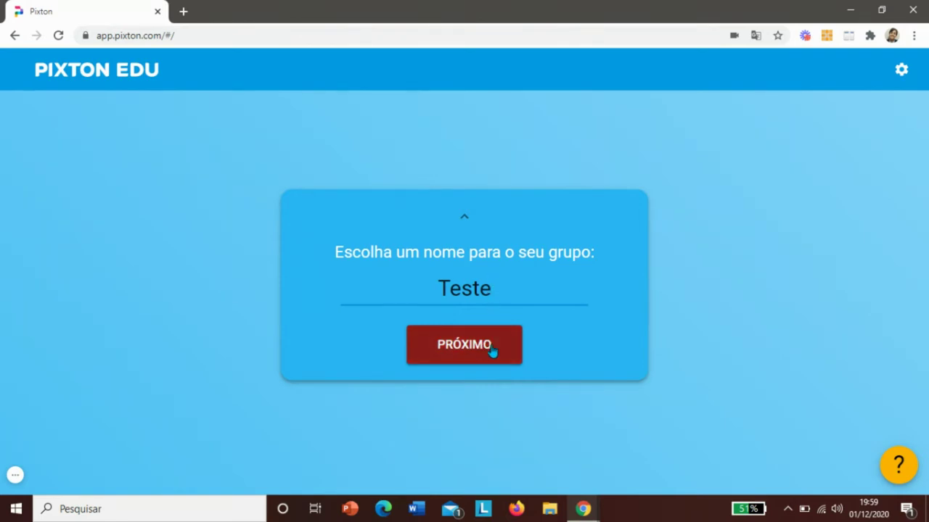
{"action": "left_click", "coordinate": [494, 352]}
- Set the class grade level to Pós-secundário
{"action": "triple_click", "coordinate": [446, 213]}
{"action": "left_click", "coordinate": [446, 215]}
{"action": "left_click_drag", "start_coordinate": [373, 196], "coordinate": [579, 200]}
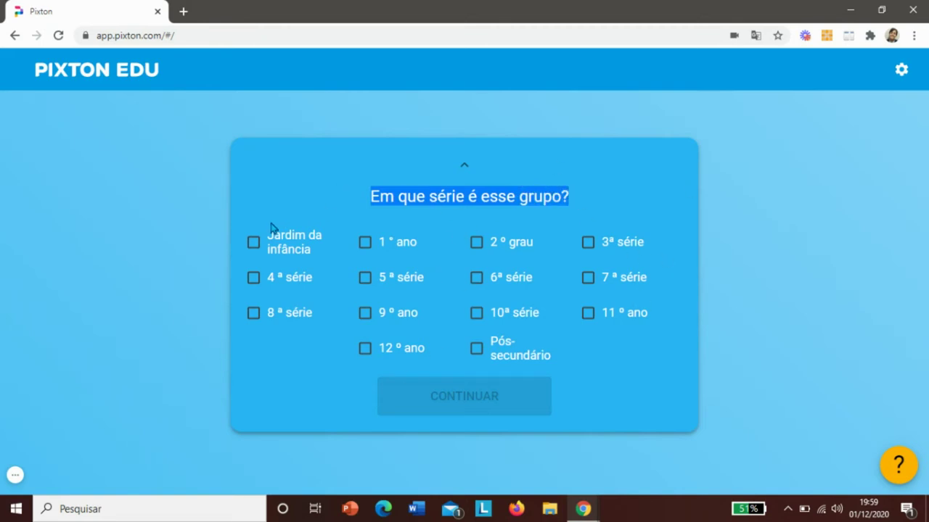
{"action": "left_click", "coordinate": [476, 349]}
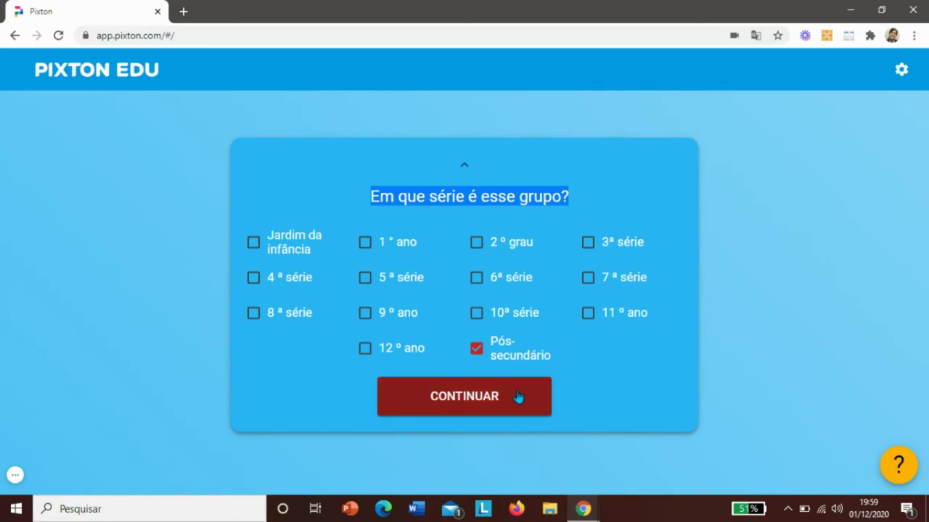
{"action": "left_click", "coordinate": [470, 411]}
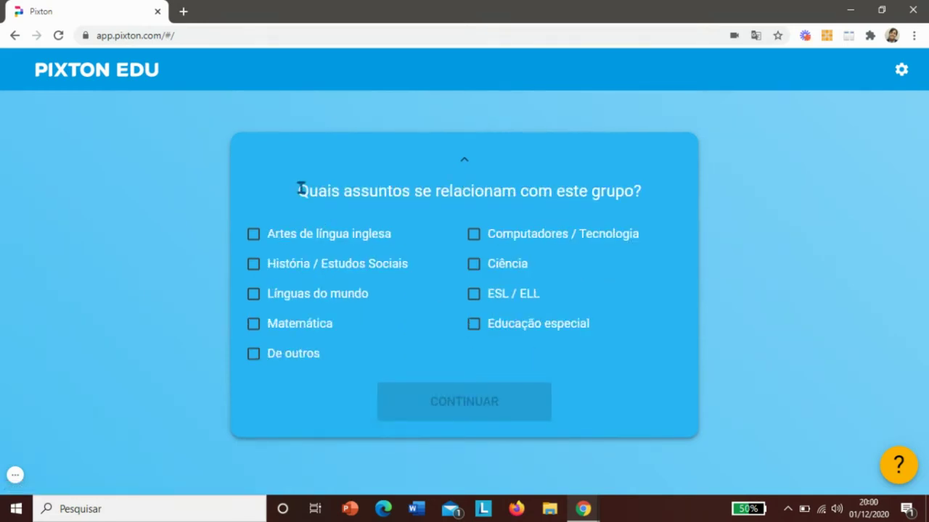
- Mark the class subjects as 'De outros' and continue
{"action": "left_click_drag", "start_coordinate": [297, 193], "coordinate": [651, 198]}
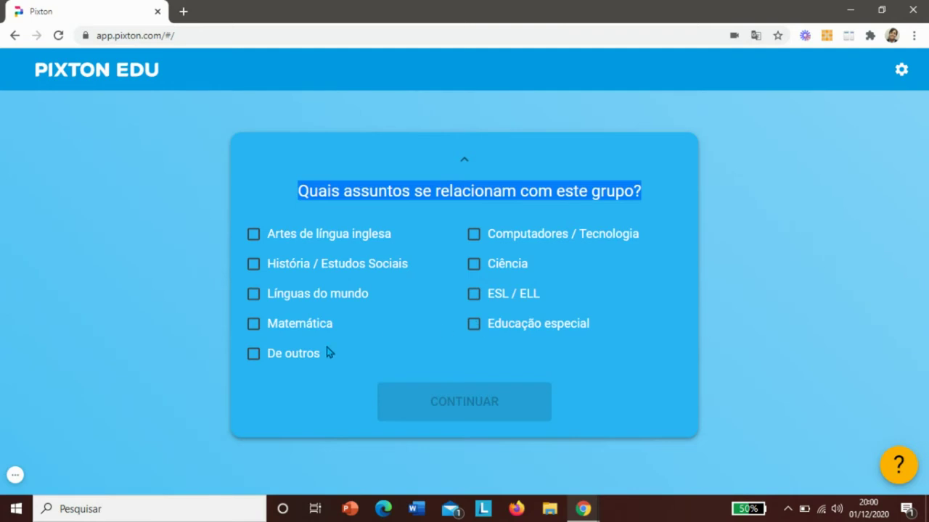
{"action": "left_click", "coordinate": [253, 354]}
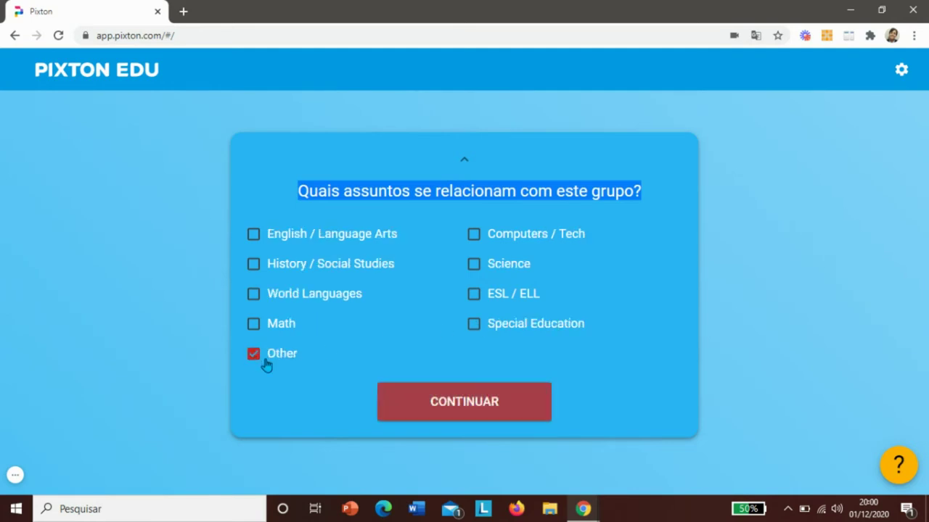
{"action": "left_click", "coordinate": [441, 403]}
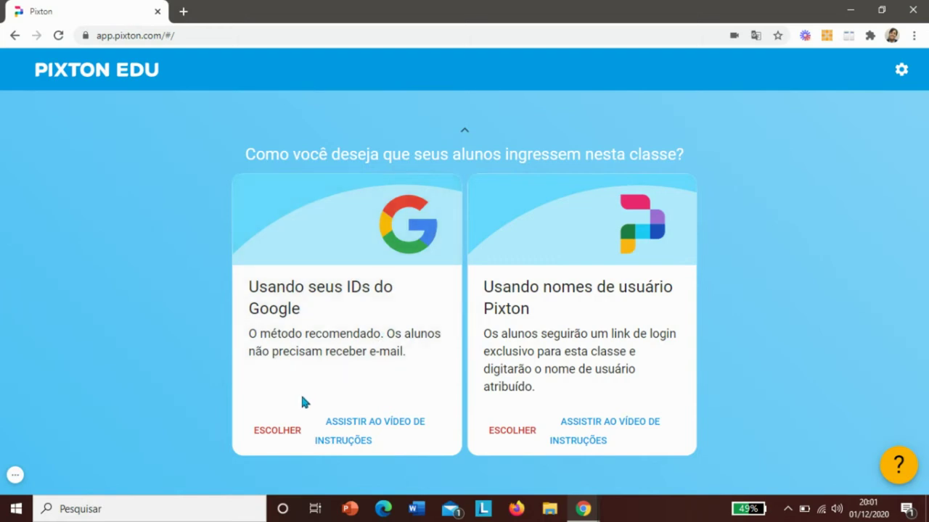
- Choose a student join method and start a female teacher avatar
{"action": "left_click", "coordinate": [283, 435]}
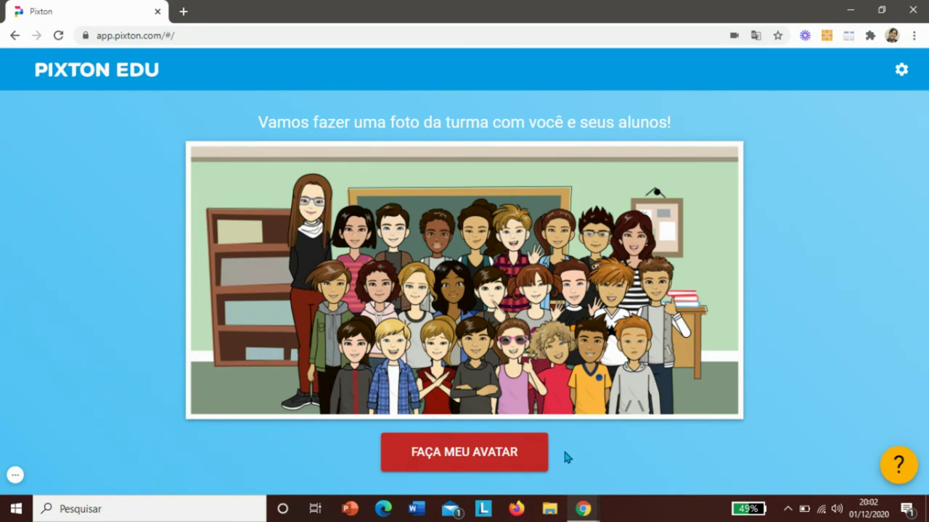
{"action": "left_click", "coordinate": [472, 457]}
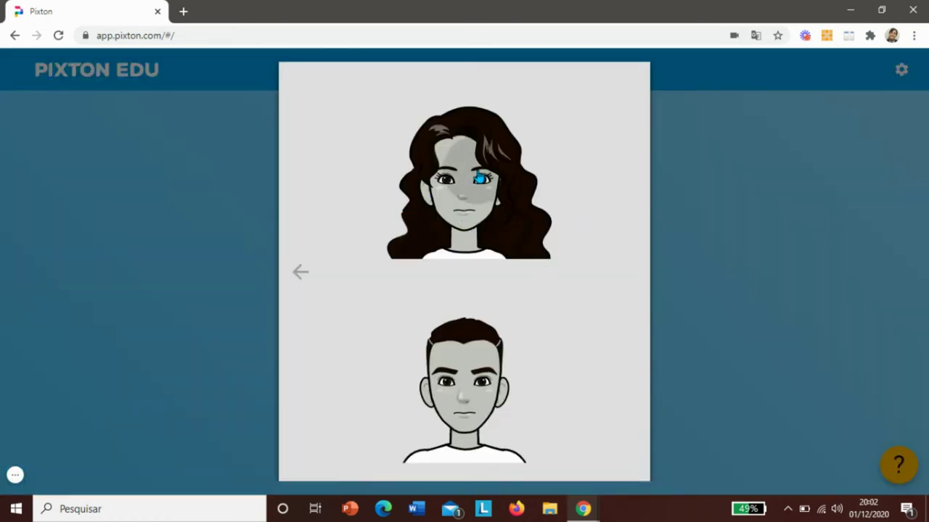
{"action": "left_click", "coordinate": [482, 180]}
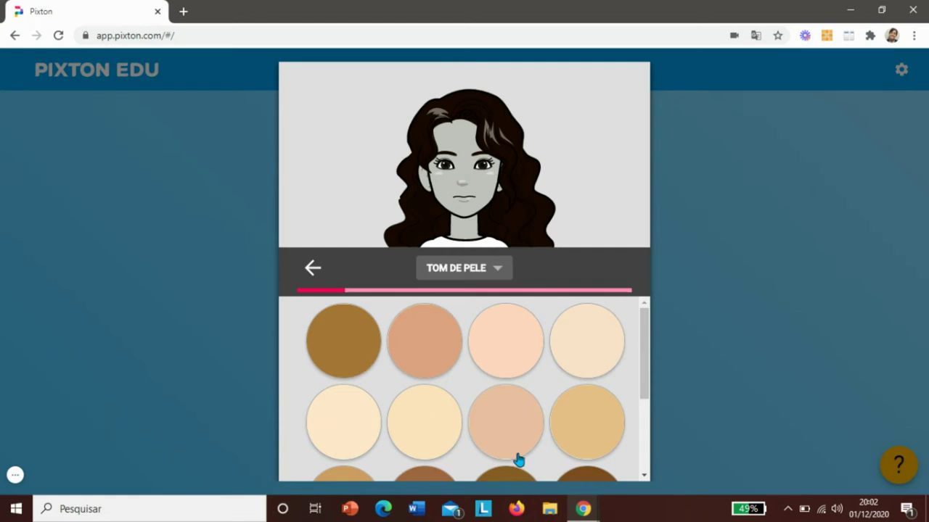
- Give the avatar light tan skin, dark hair, and a wavy high-ponytail hairstyle
{"action": "left_click", "coordinate": [589, 421]}
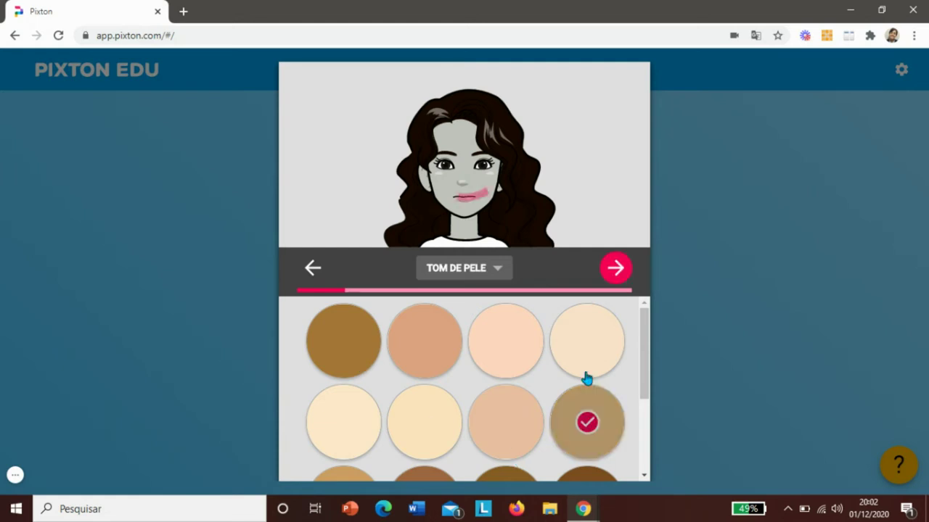
{"action": "left_click", "coordinate": [615, 269]}
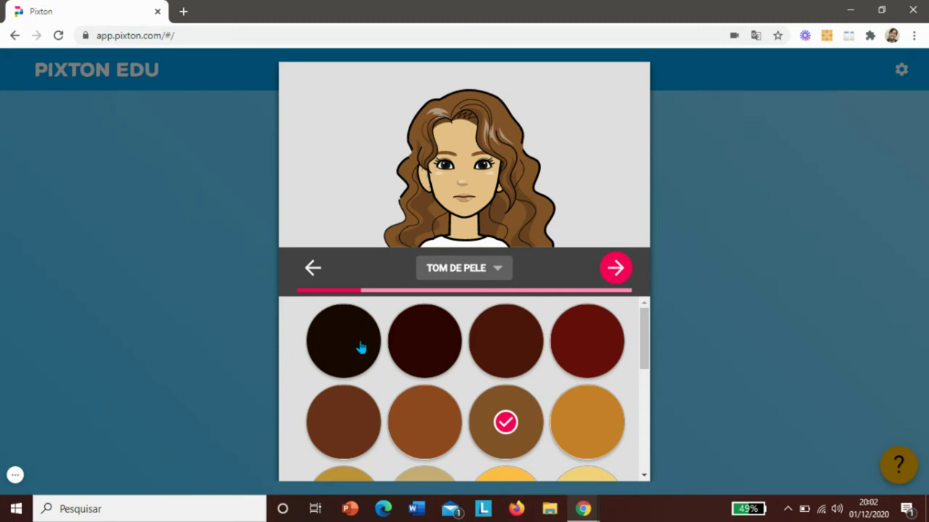
{"action": "left_click", "coordinate": [344, 350]}
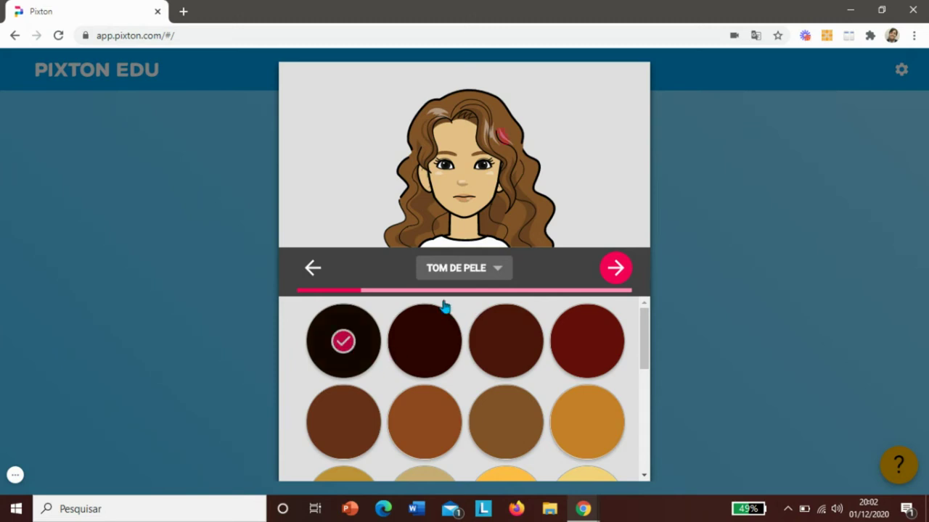
{"action": "left_click", "coordinate": [614, 269]}
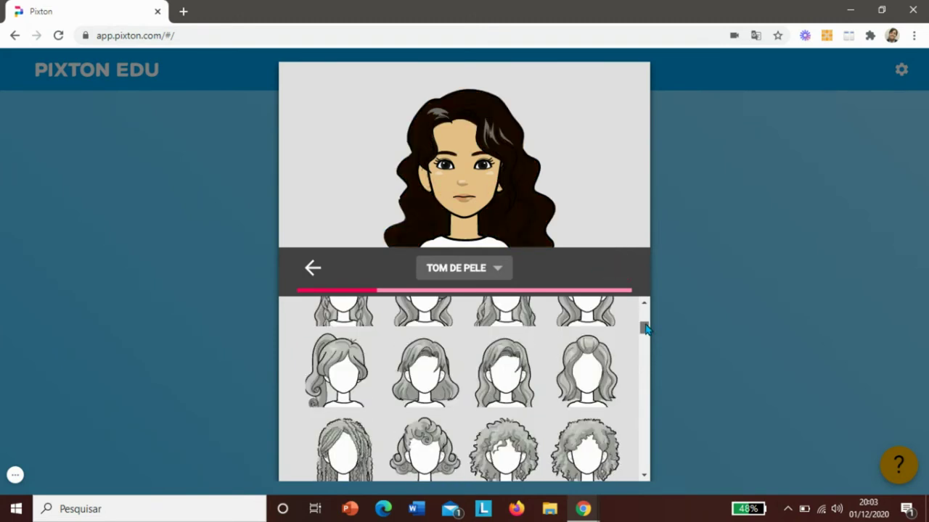
{"action": "left_click", "coordinate": [582, 378]}
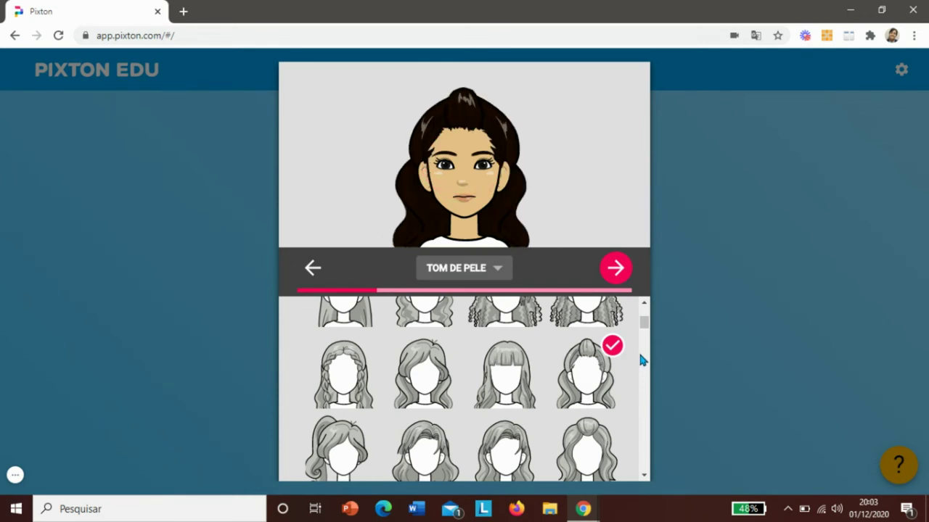
- Choose eyes with lashes, an eyebrow shape, and olive green eye colour
{"action": "left_click", "coordinate": [615, 268]}
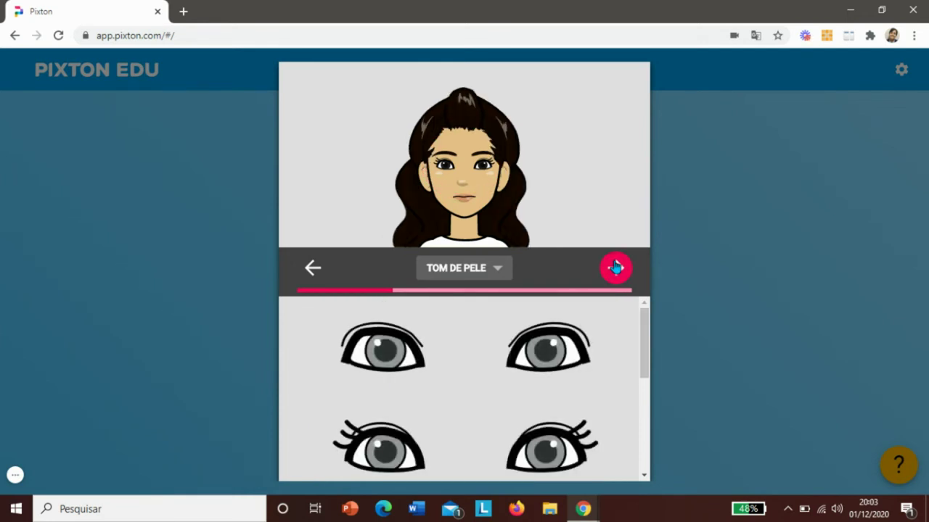
{"action": "left_click", "coordinate": [534, 452]}
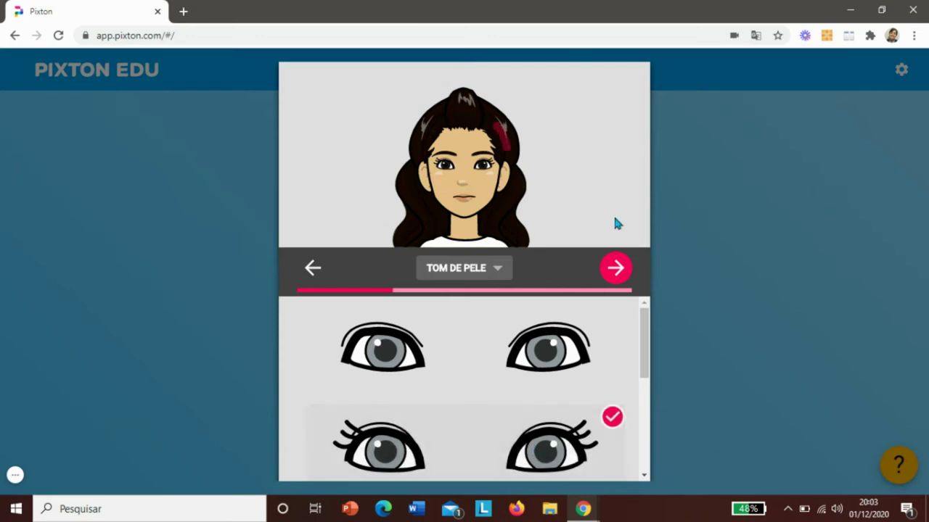
{"action": "left_click", "coordinate": [621, 267]}
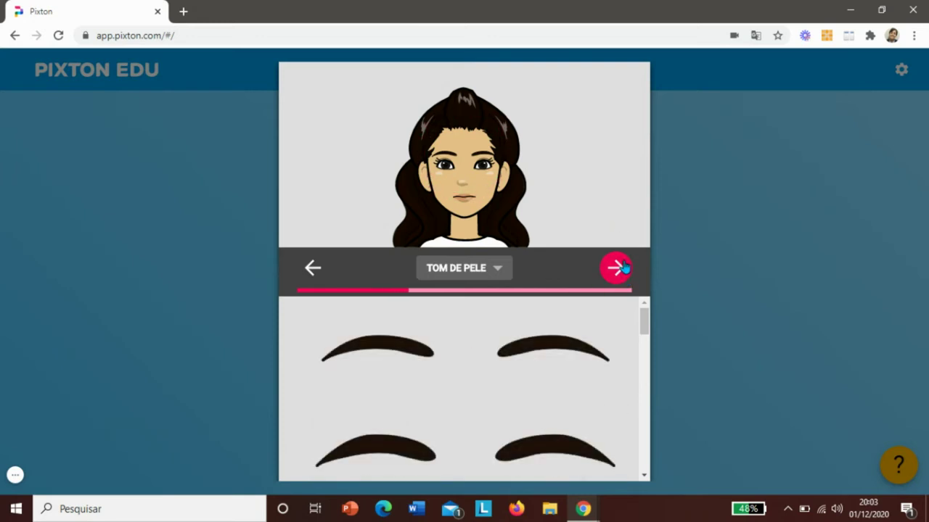
{"action": "left_click", "coordinate": [537, 451]}
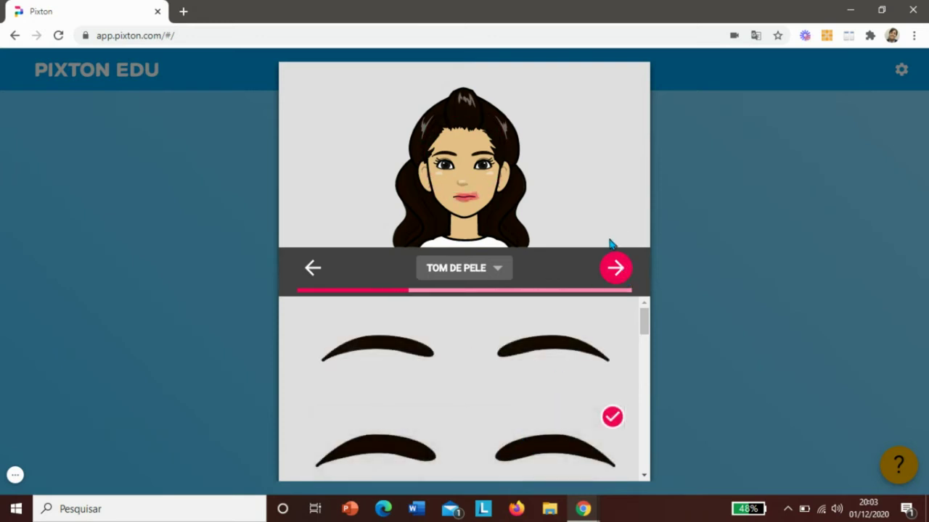
{"action": "left_click", "coordinate": [614, 276]}
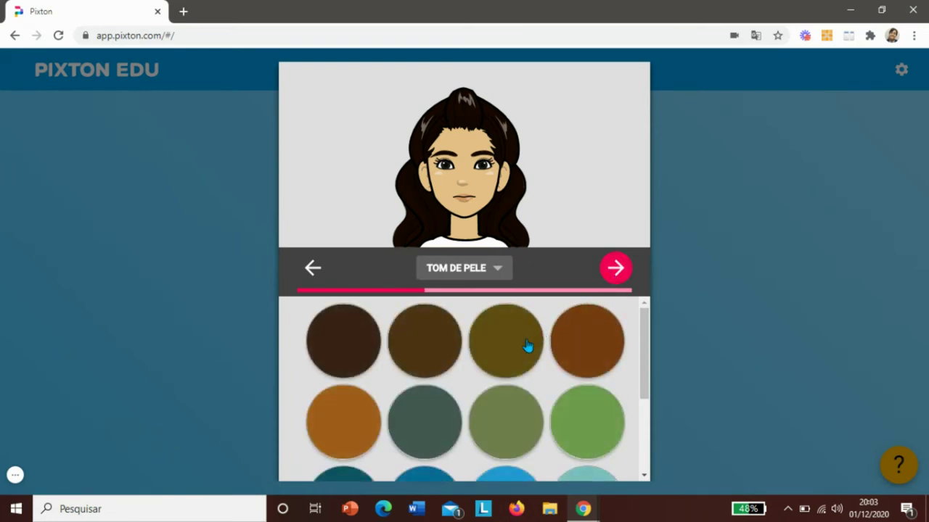
{"action": "left_click", "coordinate": [529, 346]}
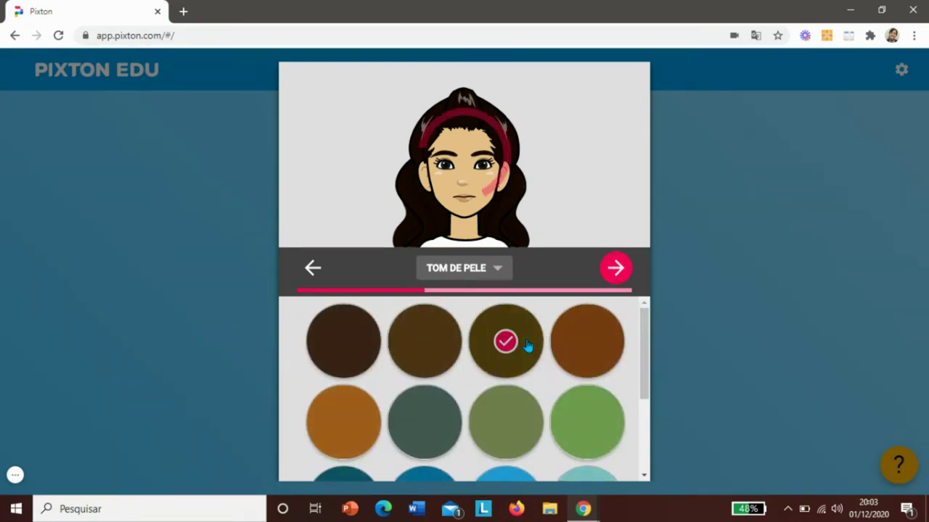
- Pick the first nose shape and skip glasses, lips, earrings and other extras
{"action": "left_click", "coordinate": [614, 269]}
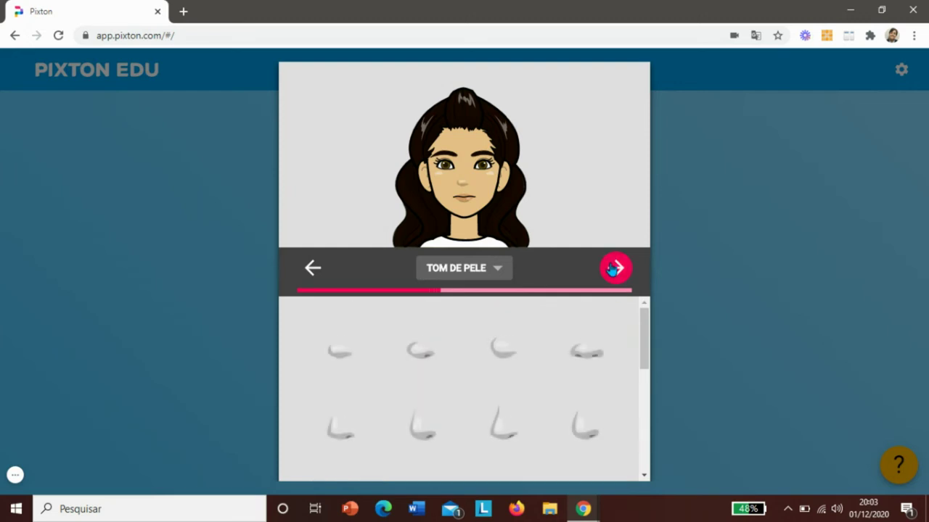
{"action": "left_click", "coordinate": [332, 352]}
{"action": "left_click", "coordinate": [613, 269]}
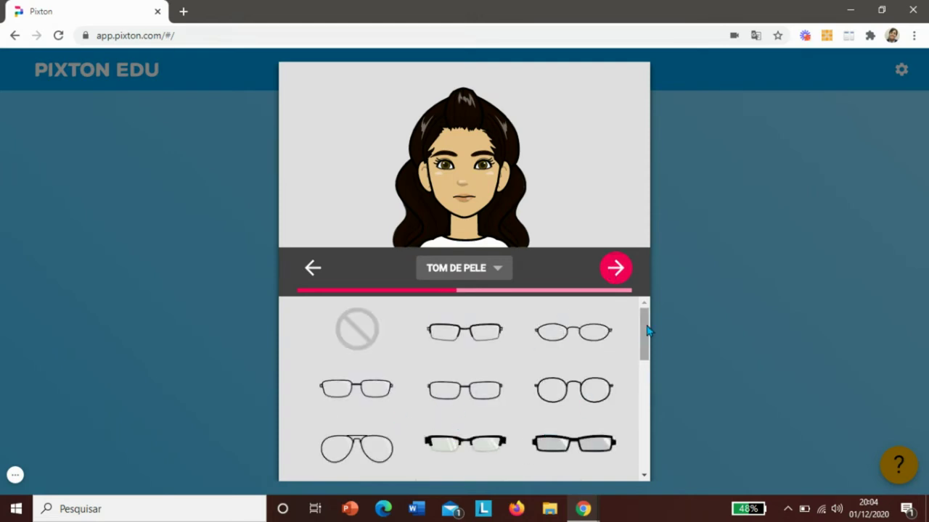
{"action": "left_click", "coordinate": [614, 269]}
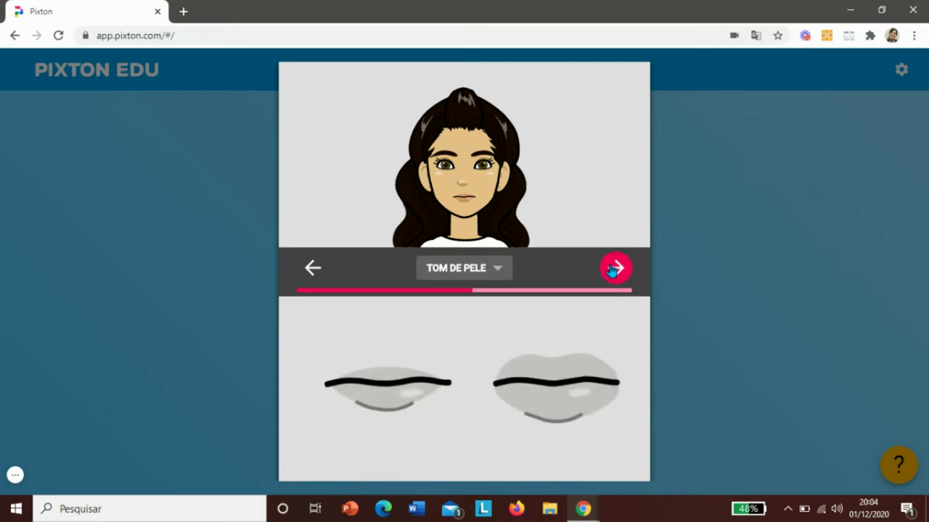
{"action": "left_click", "coordinate": [613, 269]}
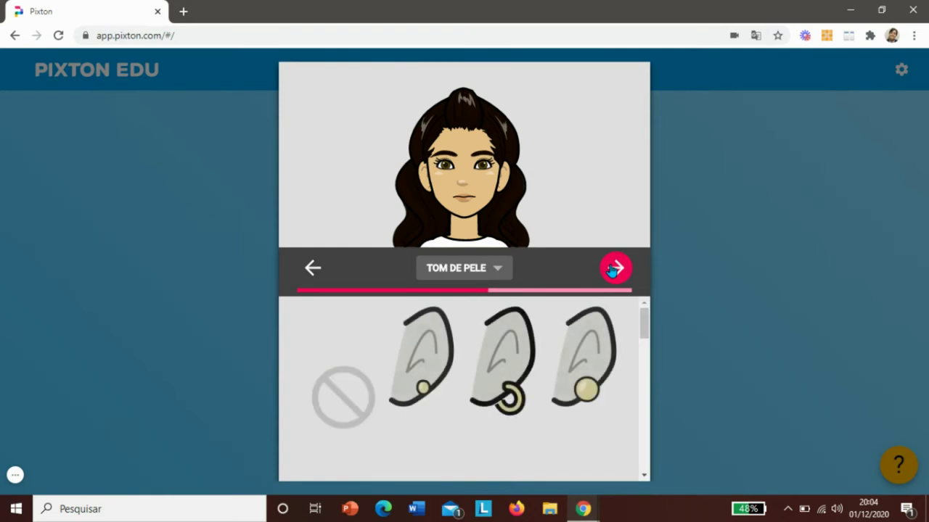
{"action": "left_click", "coordinate": [615, 269]}
{"action": "left_click", "coordinate": [615, 269]}
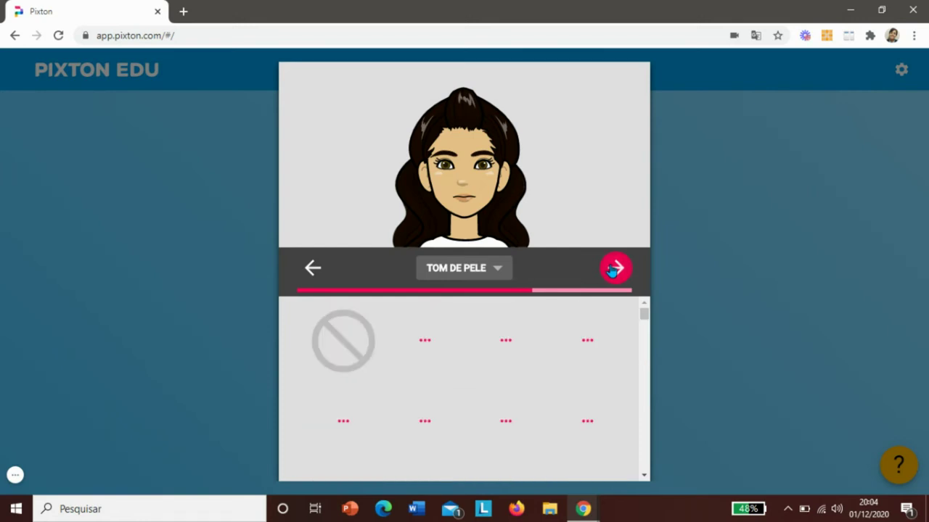
{"action": "left_click", "coordinate": [614, 268]}
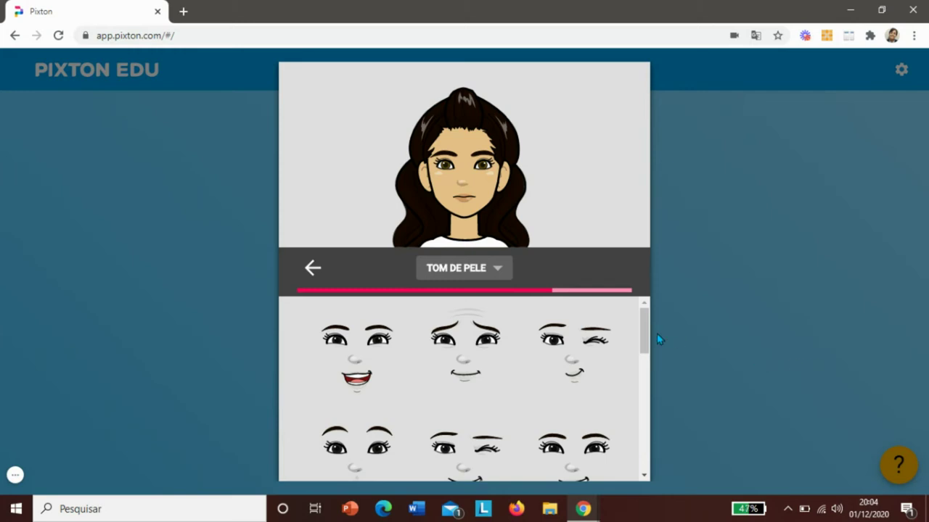
- Give the avatar a big smile expression
{"action": "left_click_drag", "start_coordinate": [648, 343], "coordinate": [639, 516]}
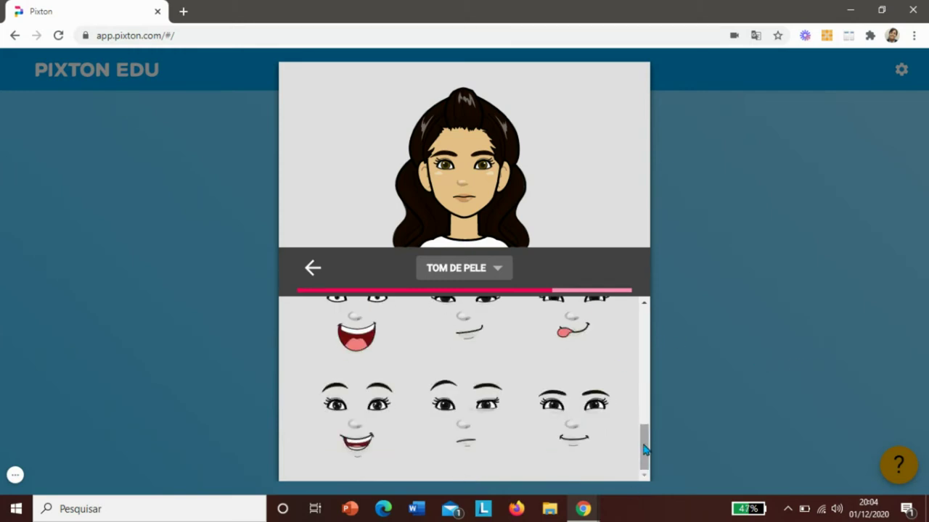
{"action": "left_click_drag", "start_coordinate": [645, 450], "coordinate": [609, 257]}
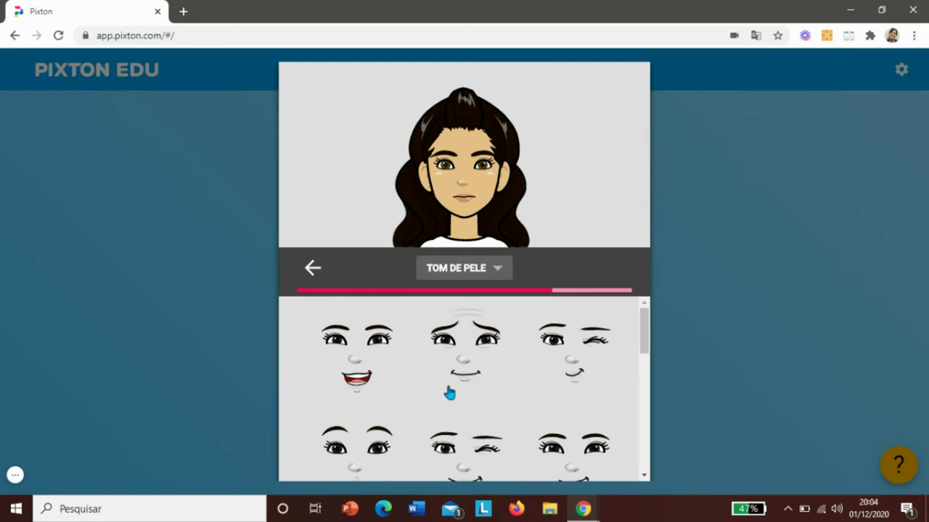
{"action": "left_click", "coordinate": [368, 367]}
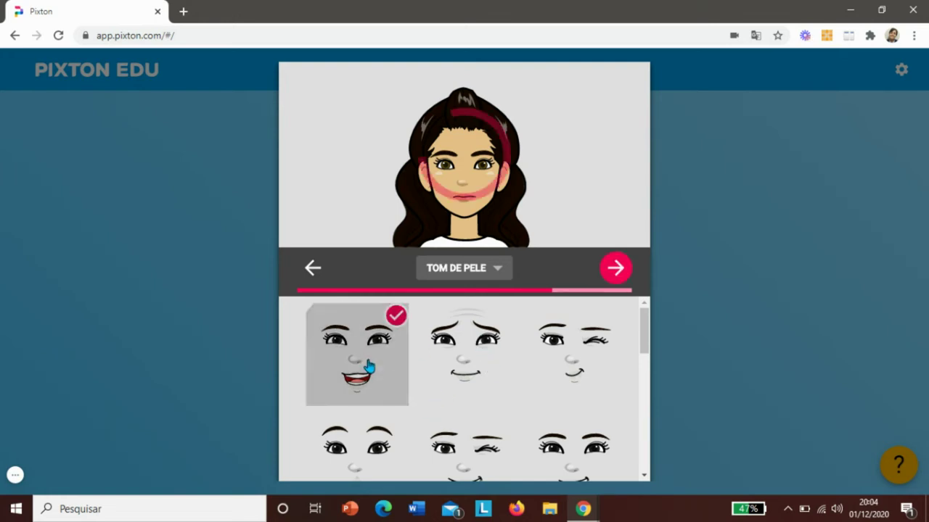
{"action": "left_click", "coordinate": [617, 267]}
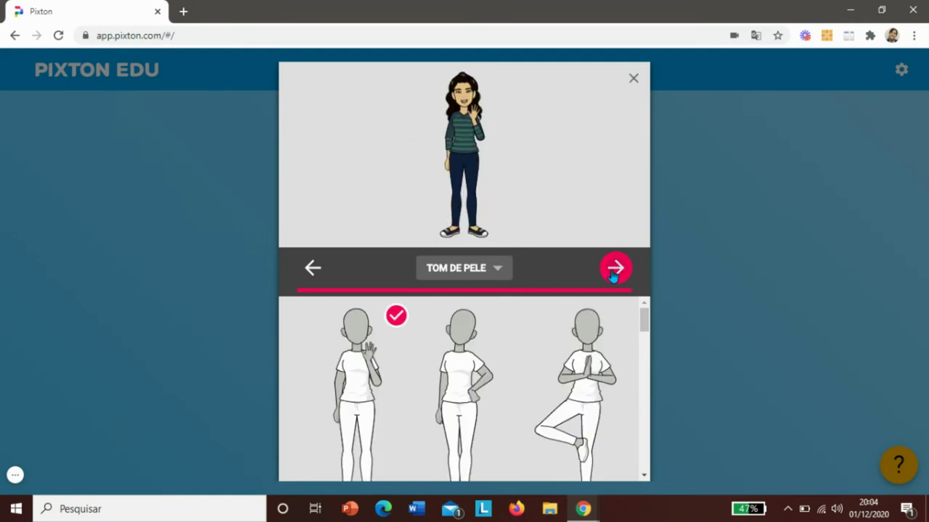
- Keep the waving pose, finish the avatar in the class photo, and go to the Teste class page
{"action": "left_click", "coordinate": [615, 268]}
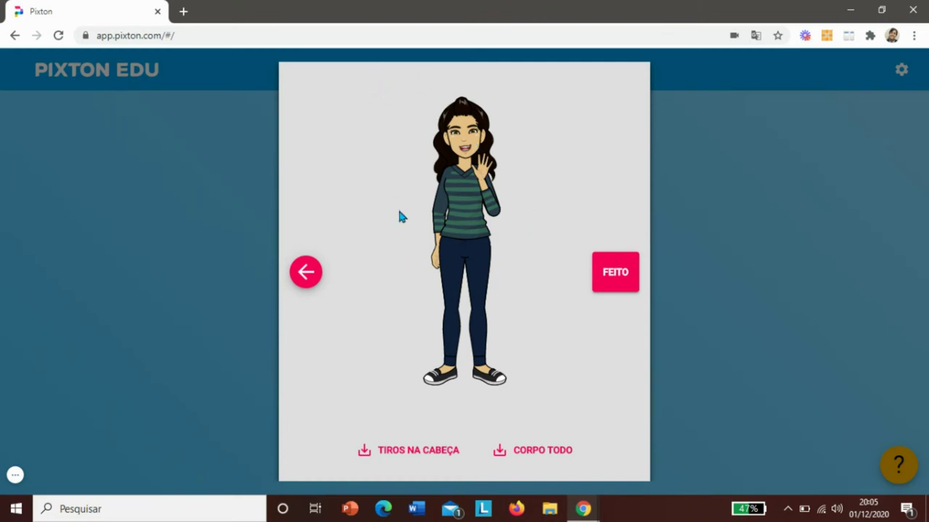
{"action": "left_click", "coordinate": [617, 284]}
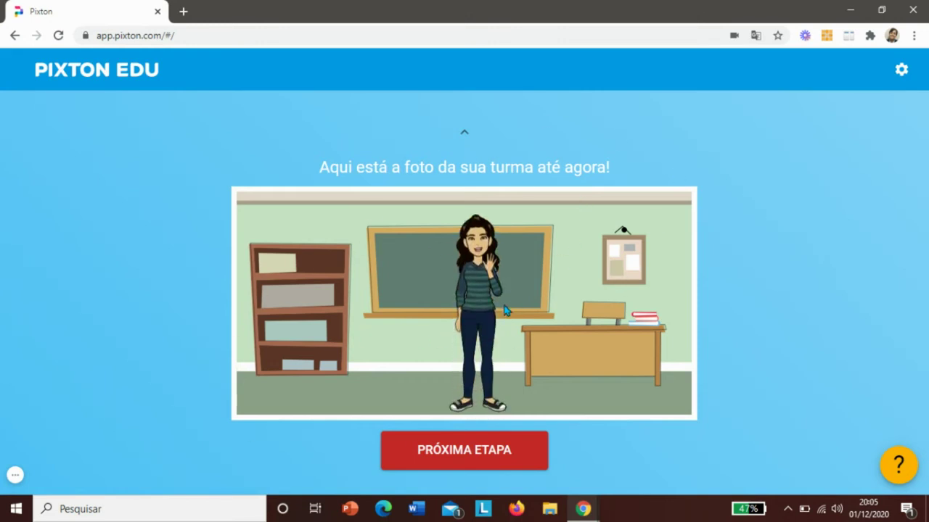
{"action": "left_click", "coordinate": [463, 457]}
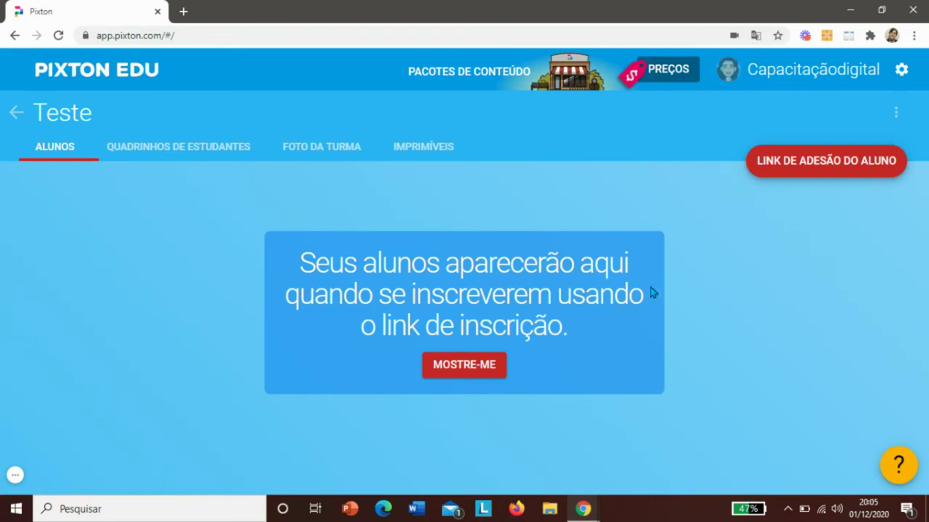
{"action": "left_click", "coordinate": [811, 167]}
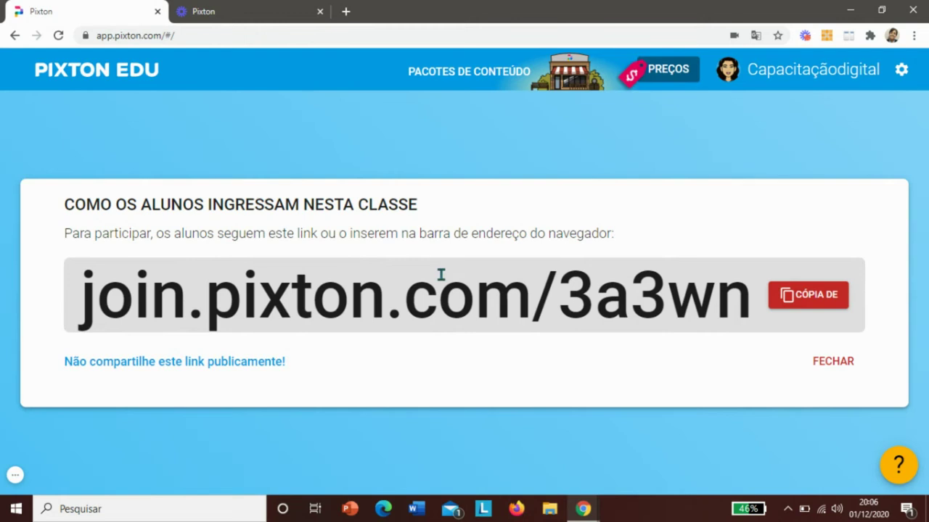
{"action": "left_click", "coordinate": [800, 302]}
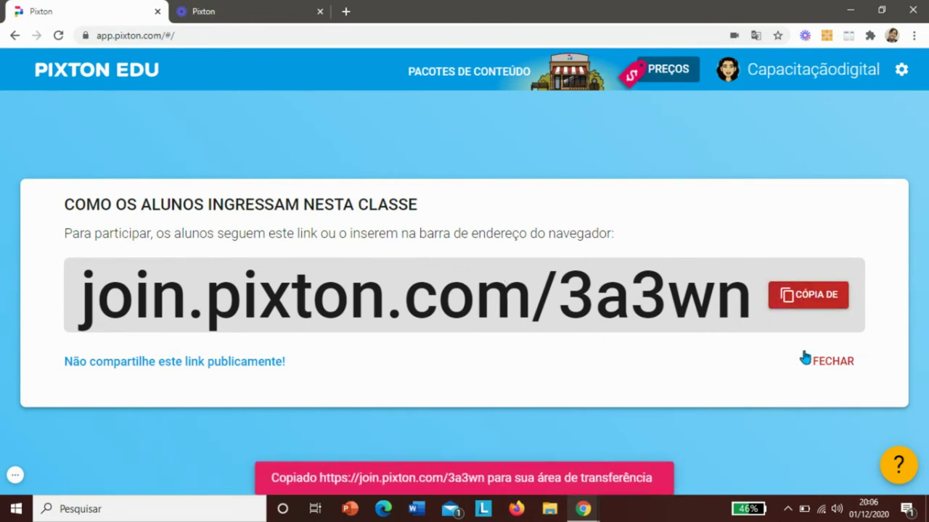
{"action": "left_click", "coordinate": [828, 361]}
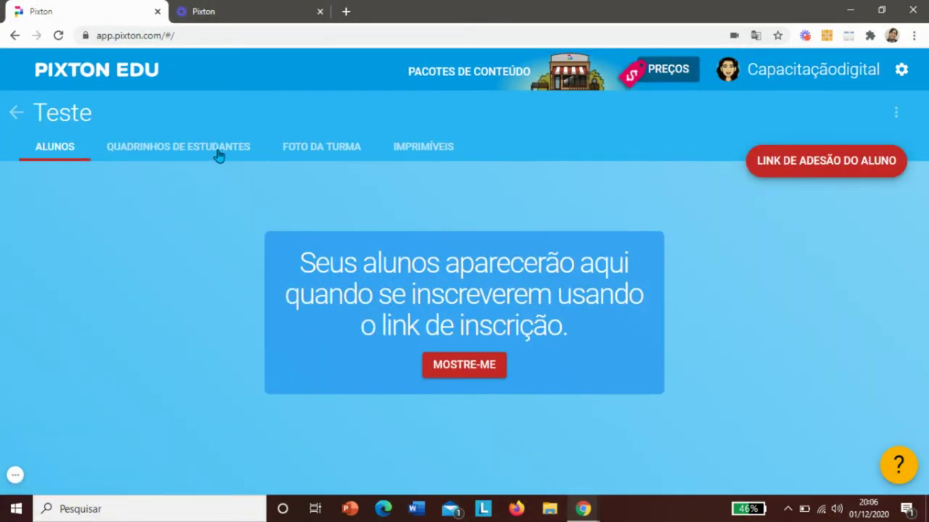
- View the student comics, then set the class photo theme to Super-heróis
{"action": "left_click", "coordinate": [164, 151]}
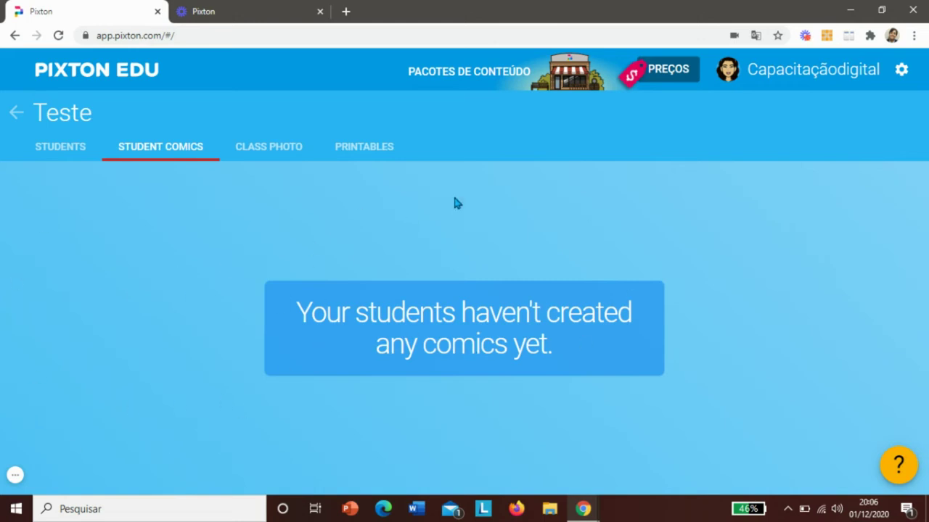
{"action": "left_click", "coordinate": [269, 140]}
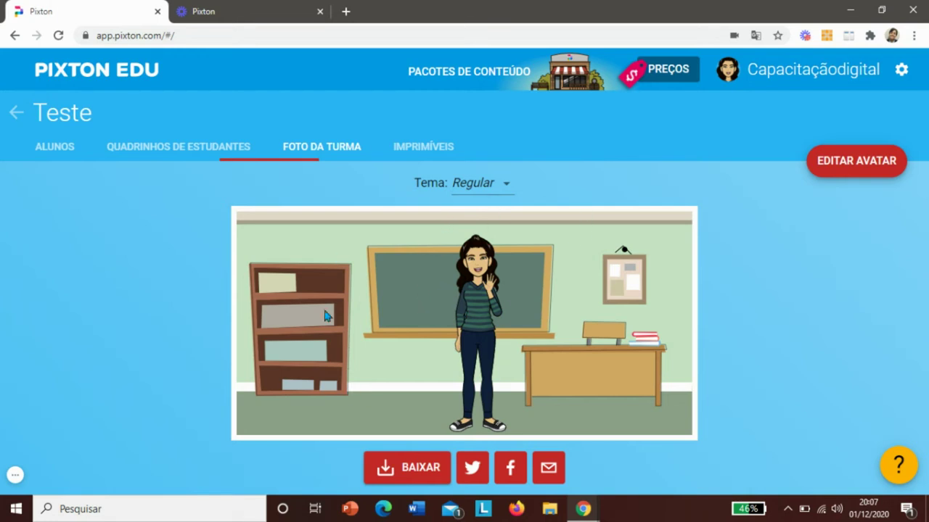
{"action": "left_click", "coordinate": [509, 186]}
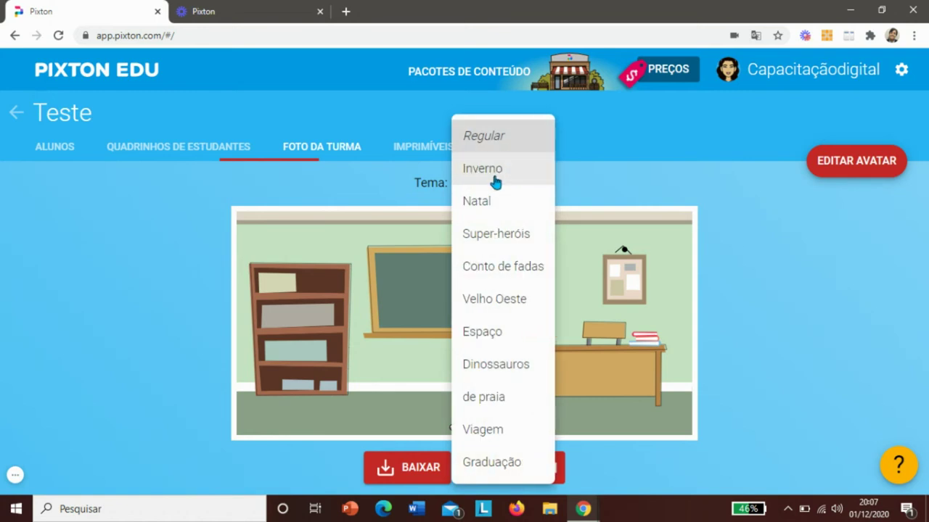
{"action": "left_click", "coordinate": [496, 243]}
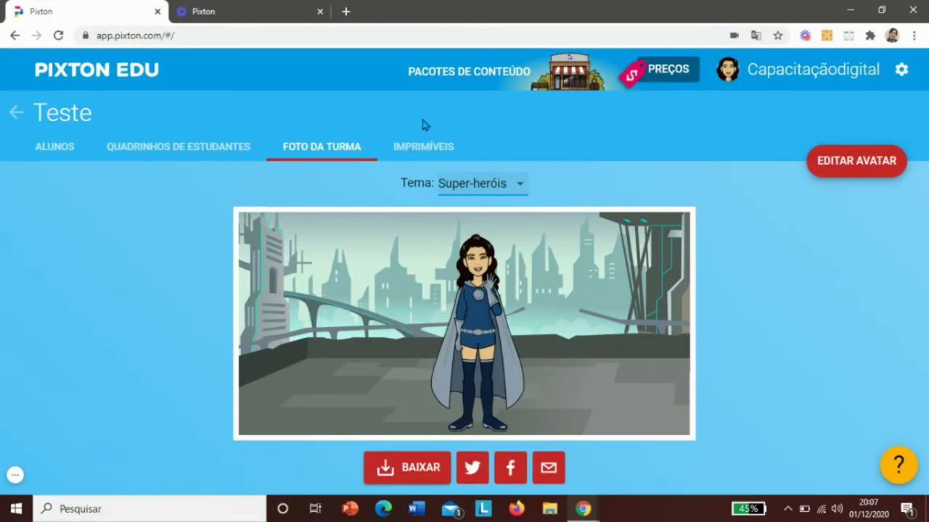
- Look over the printables and student comics, ending on the Alunos list
{"action": "left_click", "coordinate": [429, 150]}
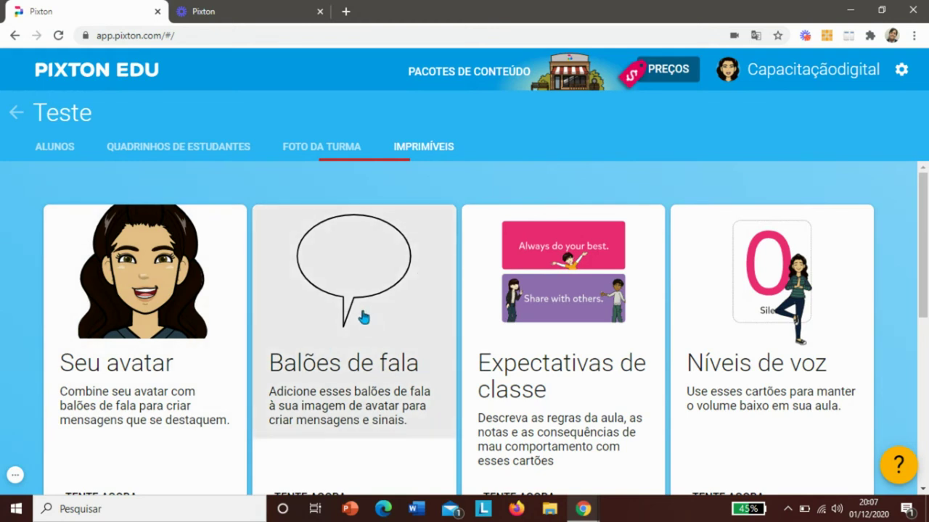
{"action": "left_click", "coordinate": [199, 146]}
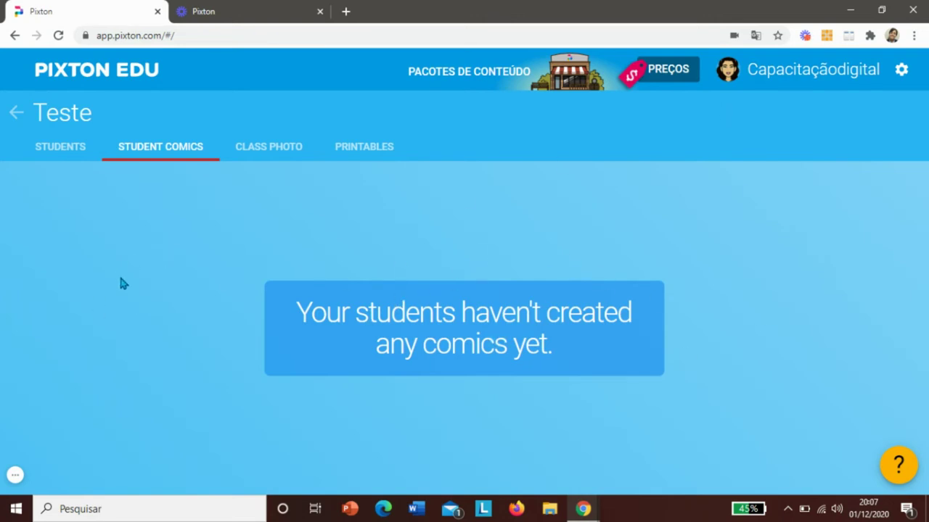
{"action": "left_click", "coordinate": [45, 155]}
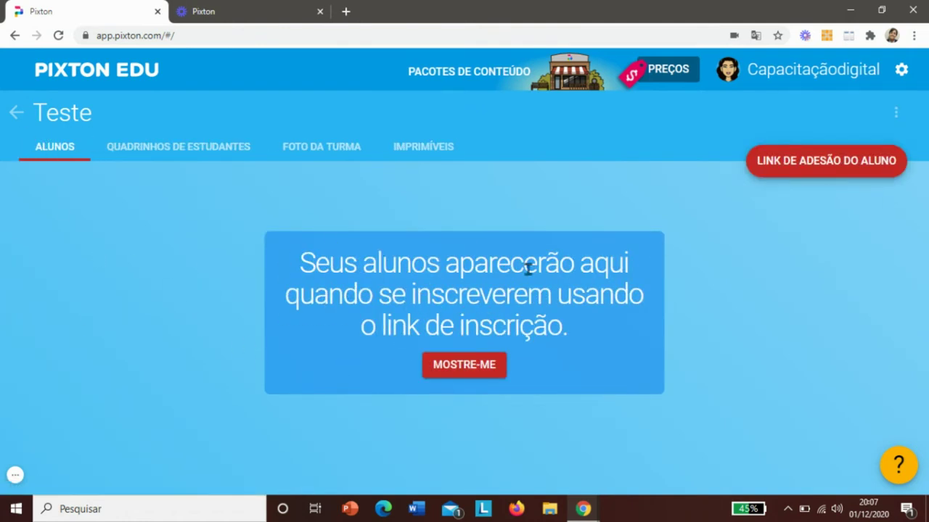
{"action": "left_click", "coordinate": [16, 116]}
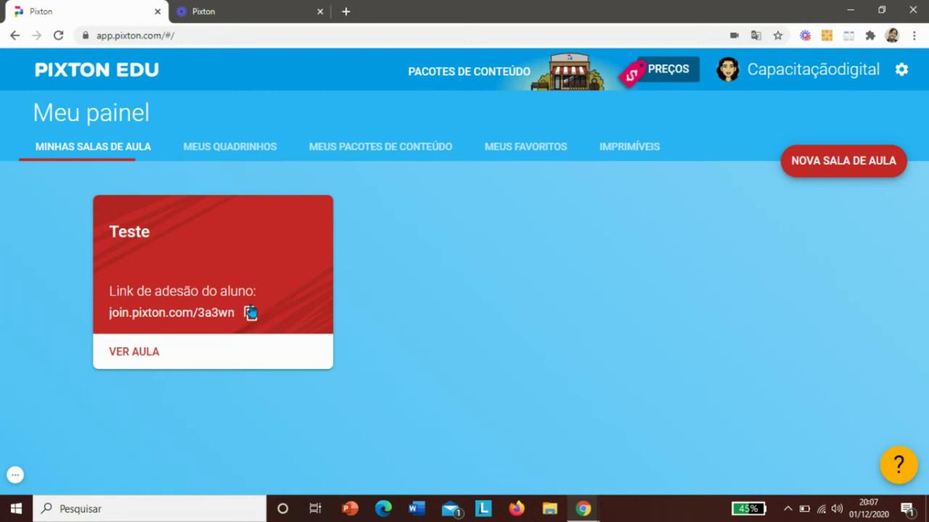
{"action": "left_click_drag", "start_coordinate": [113, 233], "coordinate": [201, 241]}
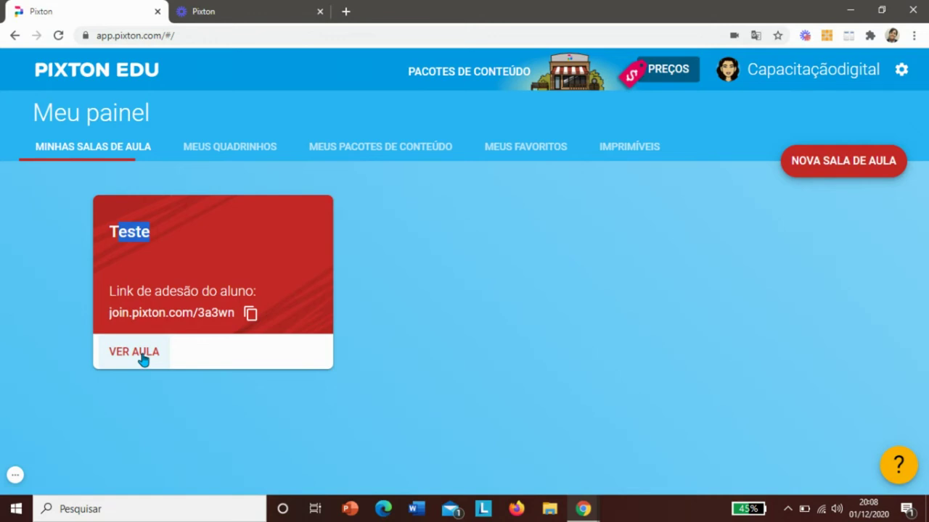
{"action": "left_click", "coordinate": [464, 334]}
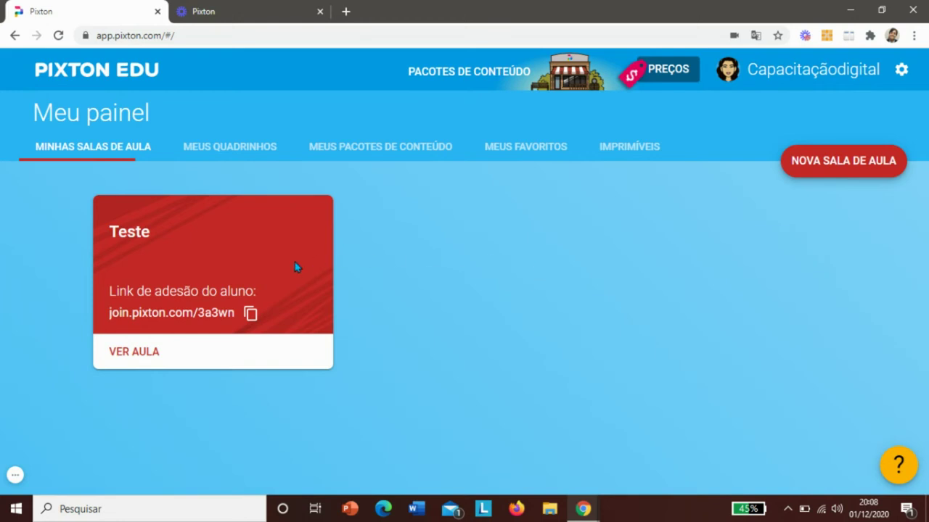
{"action": "left_click", "coordinate": [251, 314]}
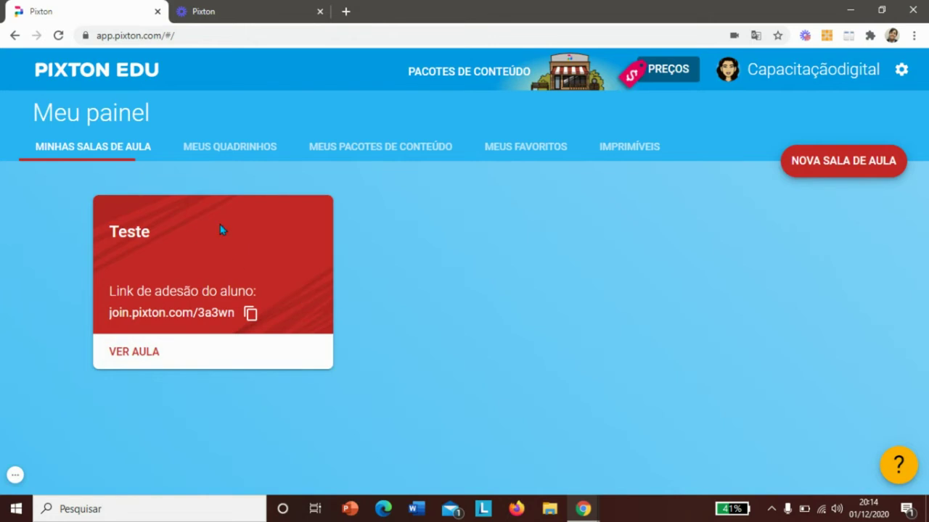
{"action": "left_click", "coordinate": [150, 351]}
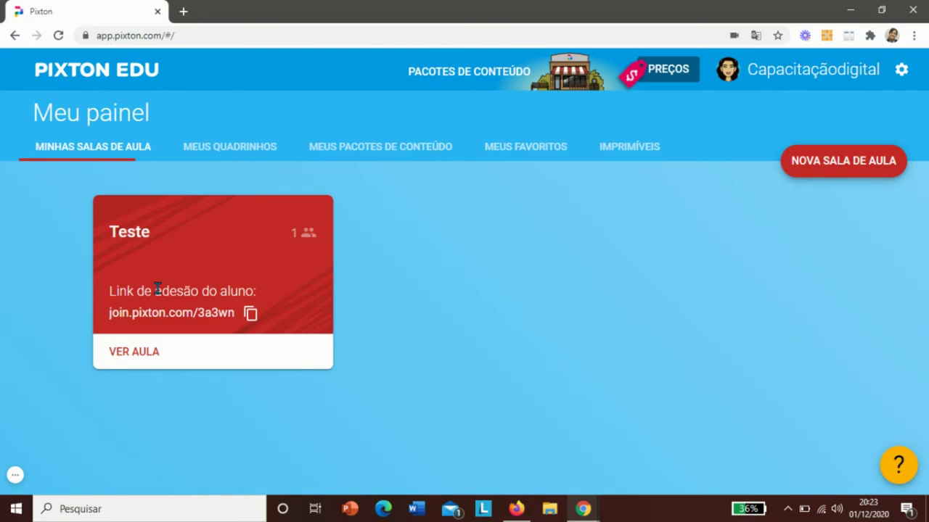
- Open the Teste class, the enrolled student's profile, and her comic 'trabalho'
{"action": "left_click", "coordinate": [148, 354]}
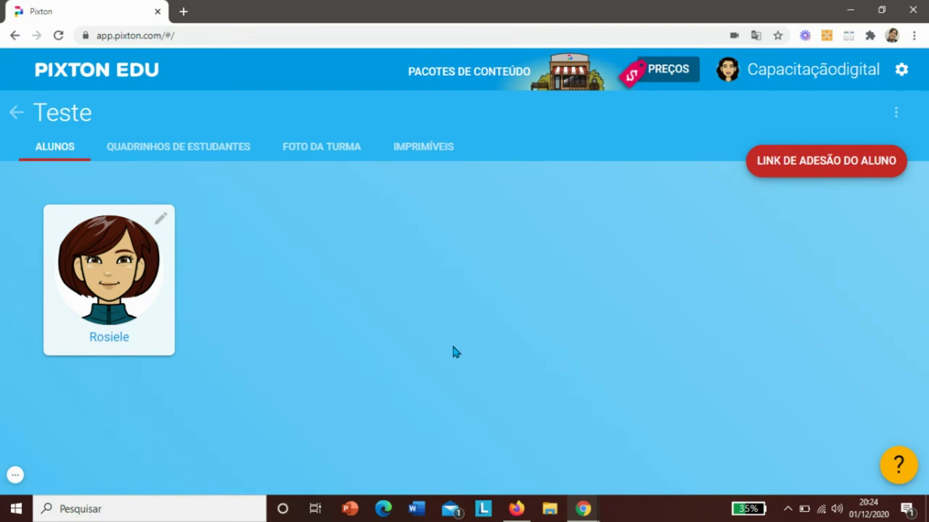
{"action": "left_click", "coordinate": [120, 287]}
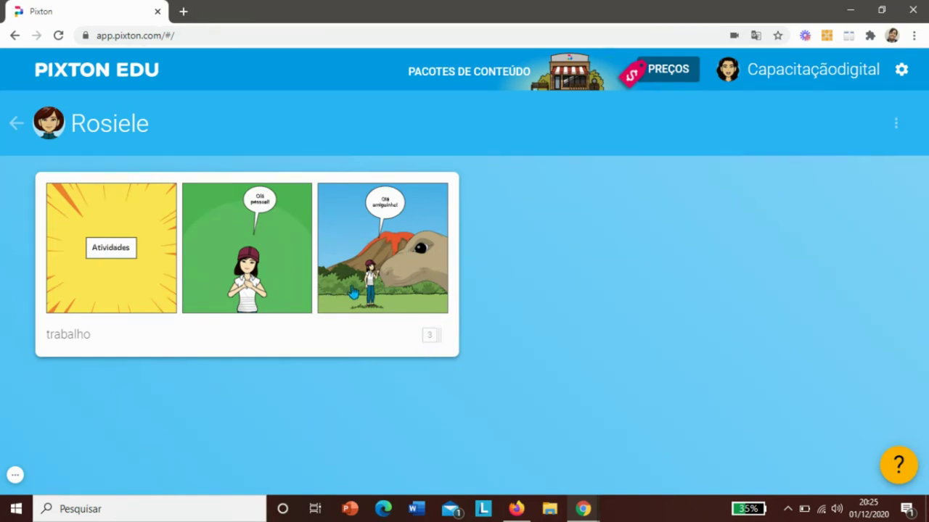
{"action": "left_click", "coordinate": [180, 275]}
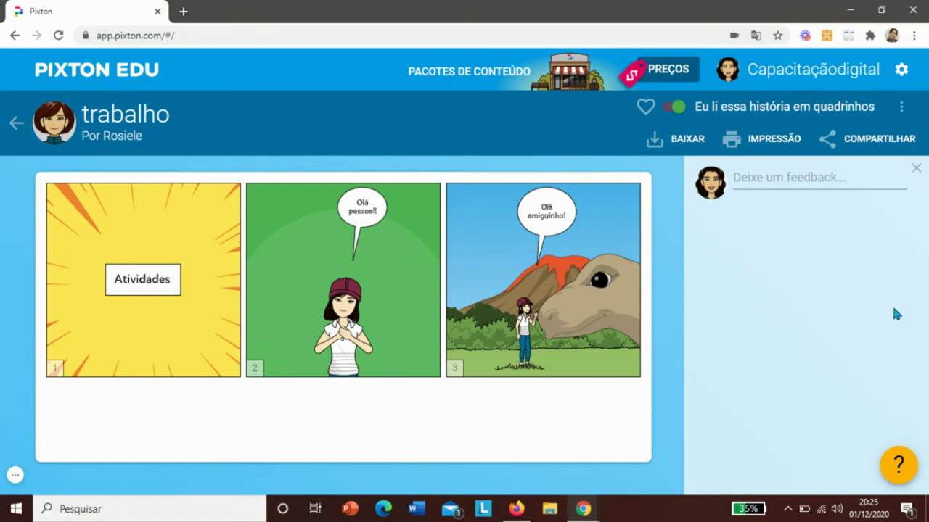
- Like the comic with the heart and generate its share link
{"action": "left_click", "coordinate": [645, 107]}
{"action": "left_click", "coordinate": [902, 109]}
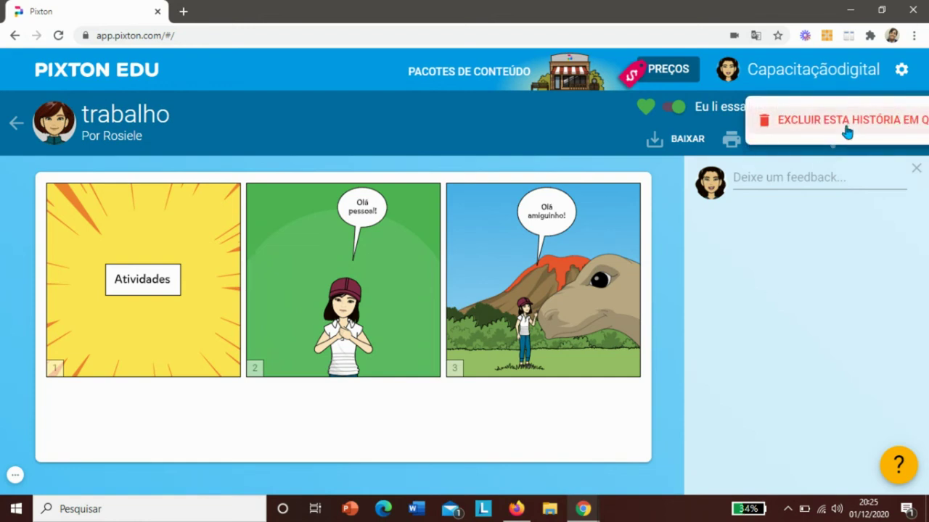
{"action": "left_click", "coordinate": [611, 156]}
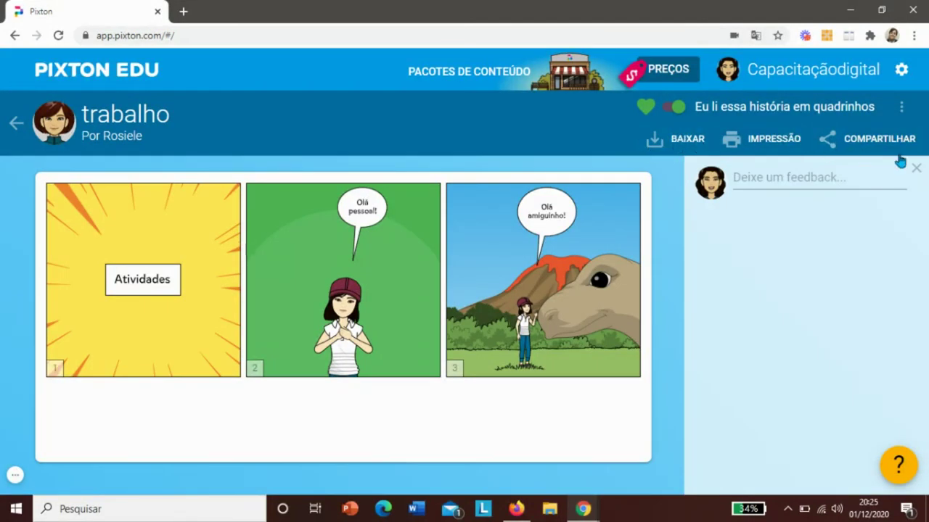
{"action": "left_click", "coordinate": [879, 140]}
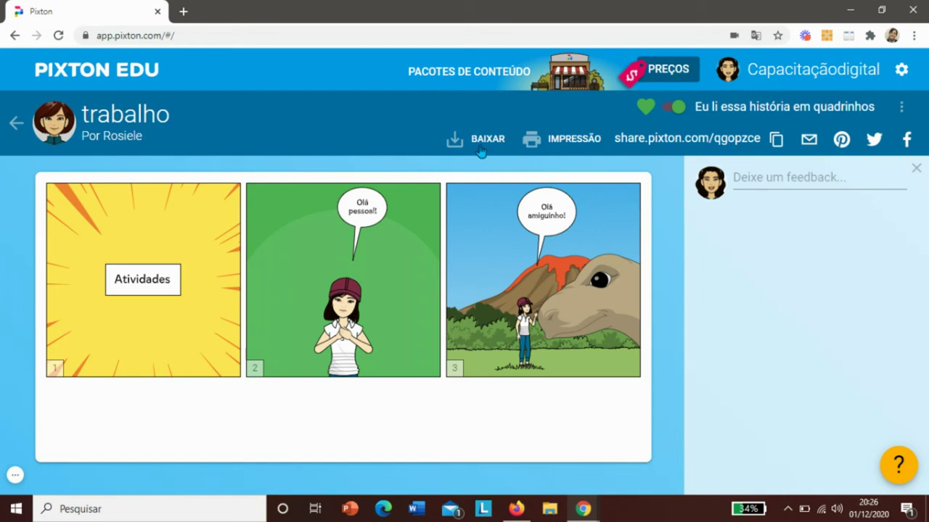
- Send the feedback 'Muito bom!' on the comic trabalho, then return to the student's comics
{"action": "left_click", "coordinate": [819, 180]}
{"action": "key", "text": "Caps_Lock"}
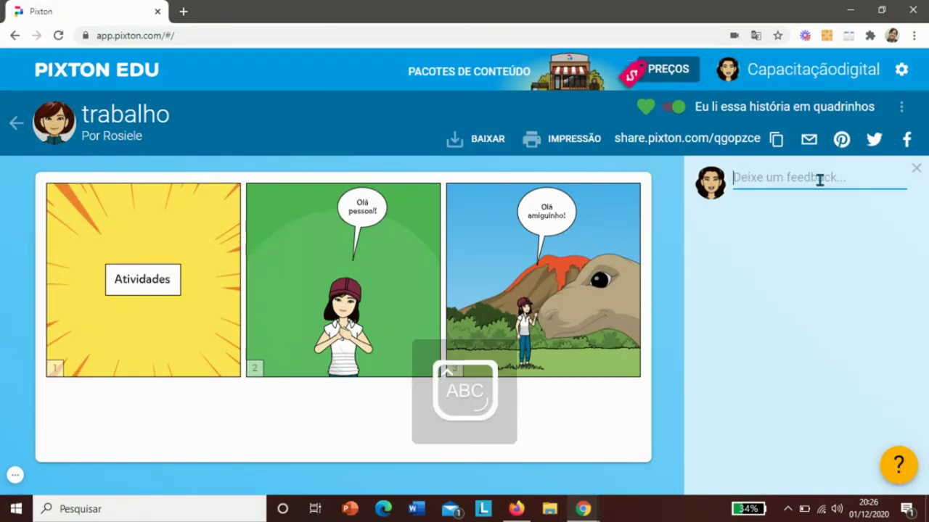
{"action": "type", "text": "M"}
{"action": "key", "text": "Caps_Lock"}
{"action": "type", "text": "uito"}
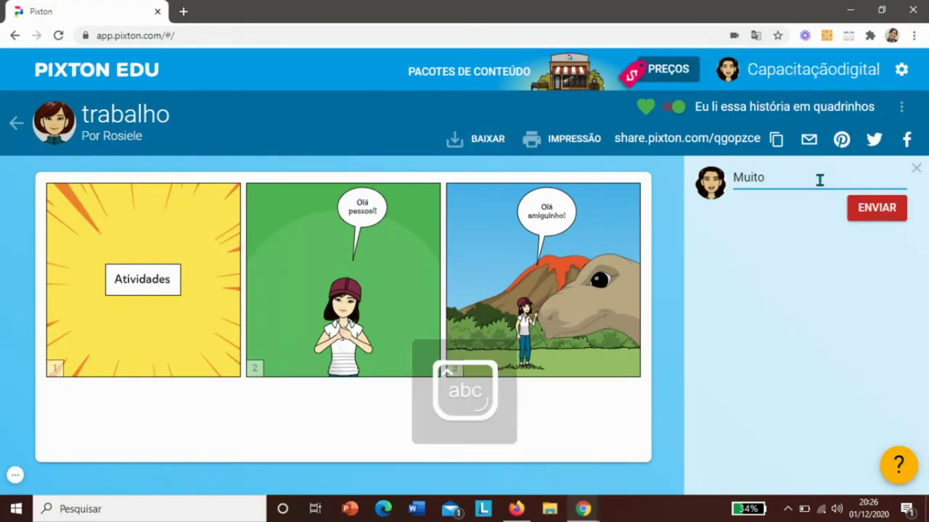
{"action": "type", "text": " bom!"}
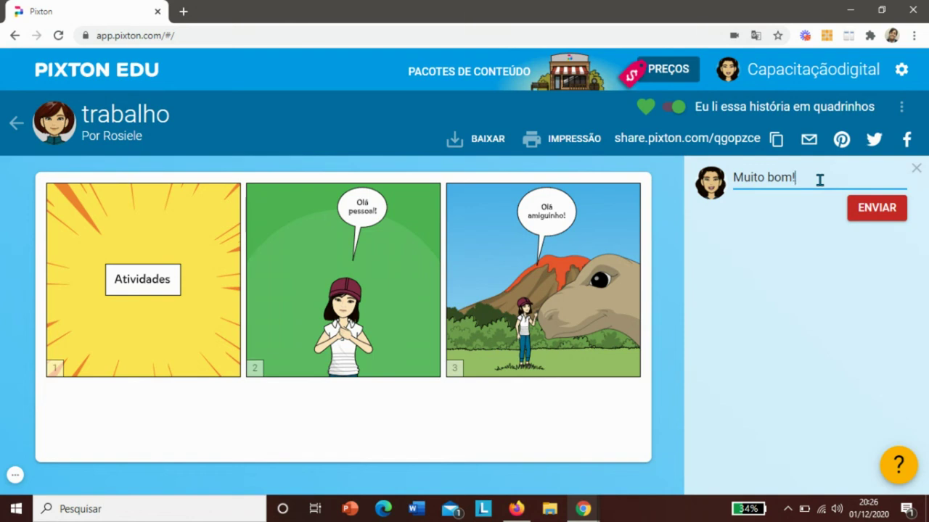
{"action": "left_click", "coordinate": [862, 212]}
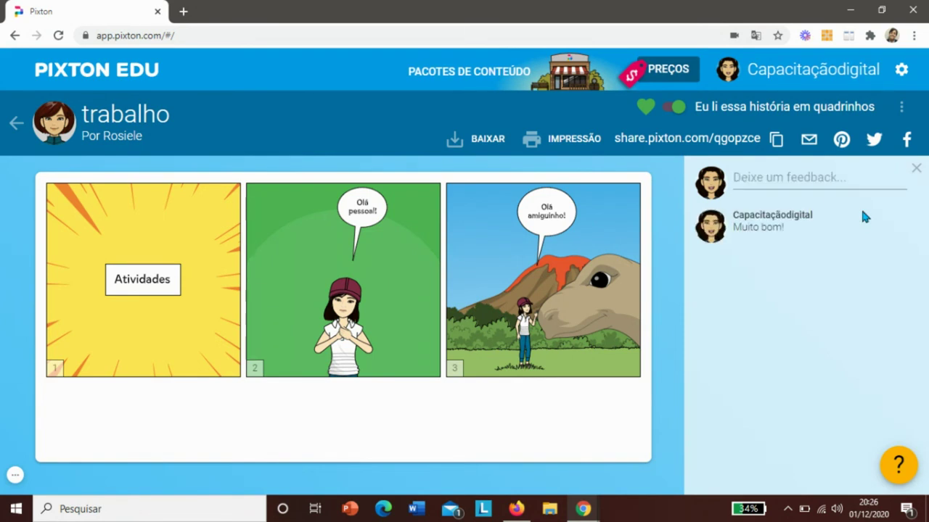
{"action": "left_click", "coordinate": [17, 125]}
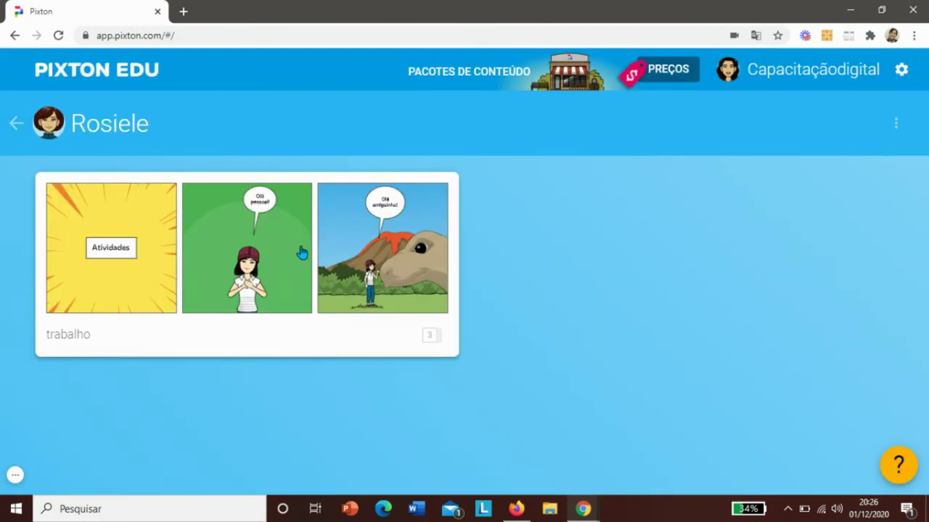
- Return to the Teste class, check the Quadrinhos de Estudantes tab, then view the Foto da Turma
{"action": "left_click", "coordinate": [16, 123]}
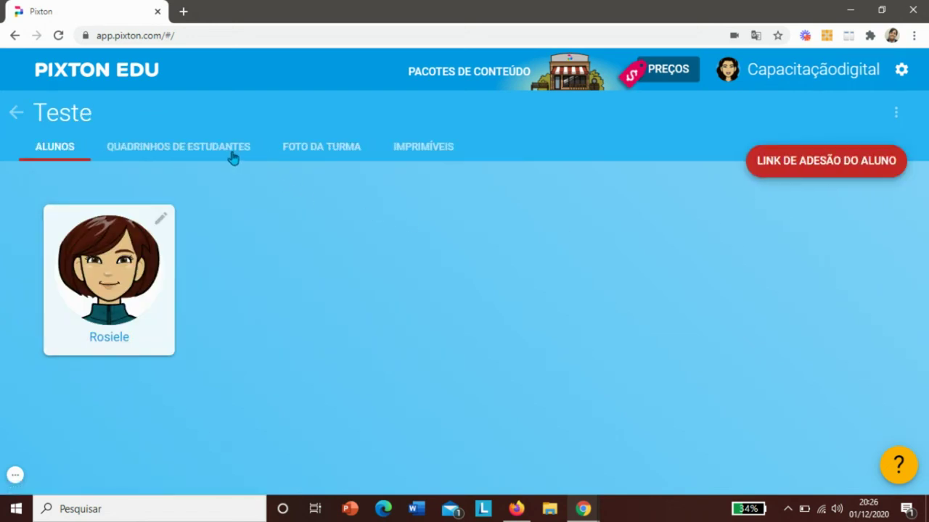
{"action": "left_click", "coordinate": [233, 156]}
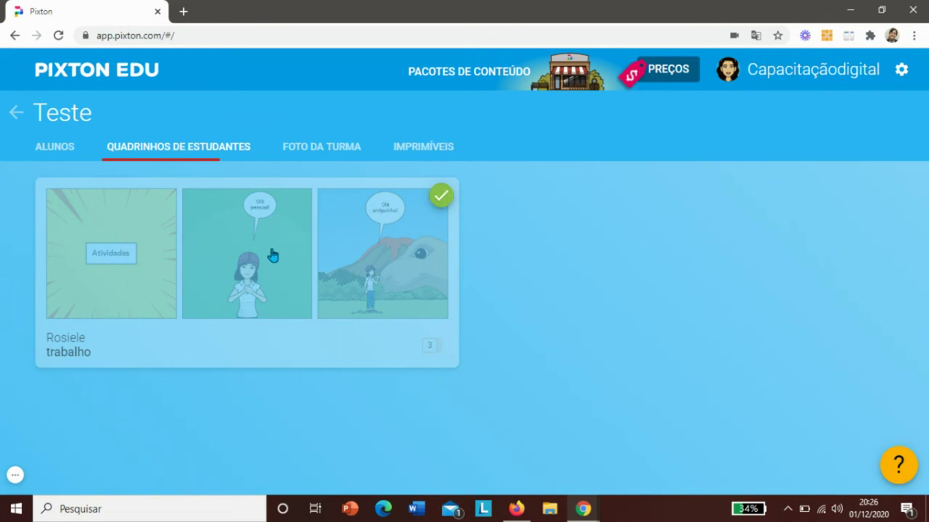
{"action": "left_click", "coordinate": [316, 153]}
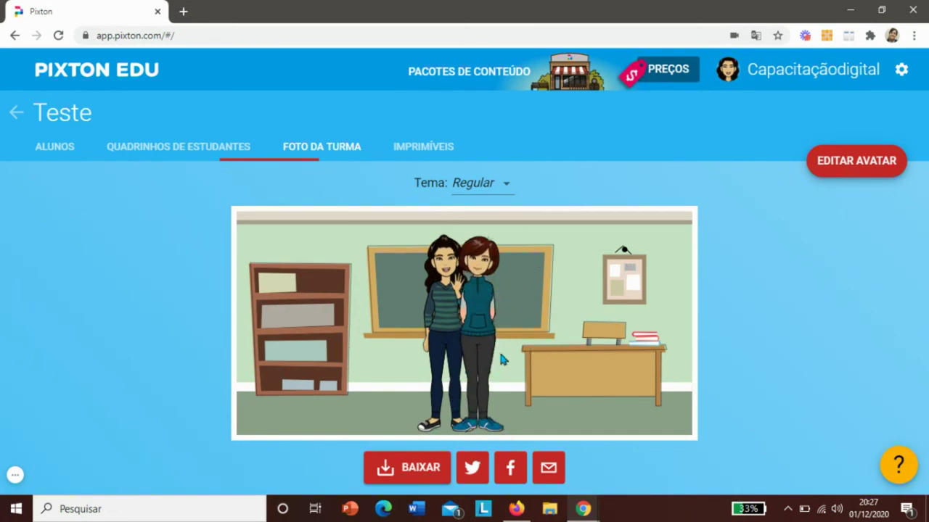
- Give the class photo the Espaço theme, then show the Alunos list with the enrolled student
{"action": "left_click", "coordinate": [474, 192]}
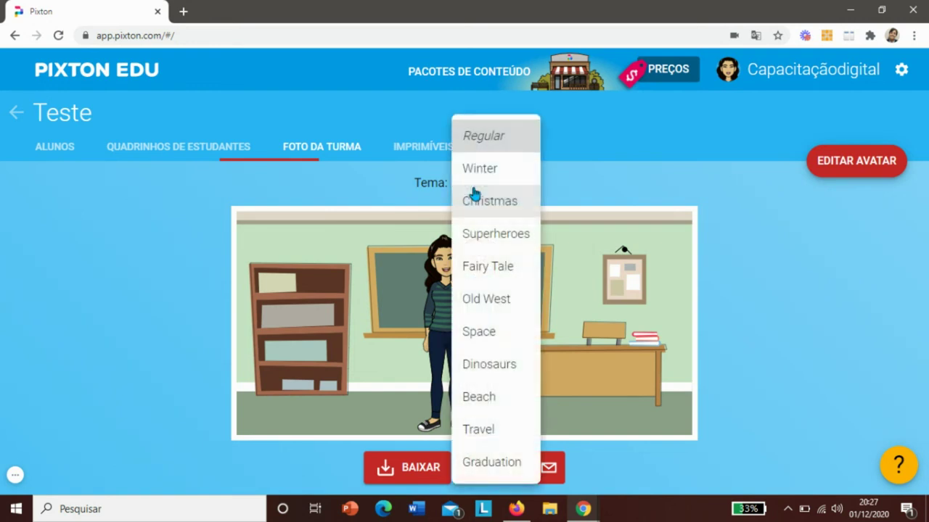
{"action": "left_click", "coordinate": [499, 336]}
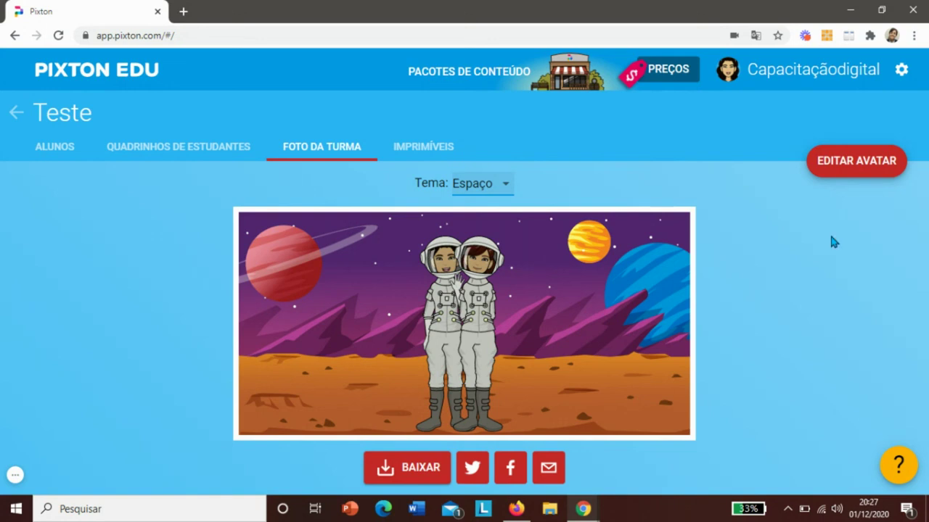
{"action": "left_click", "coordinate": [866, 181]}
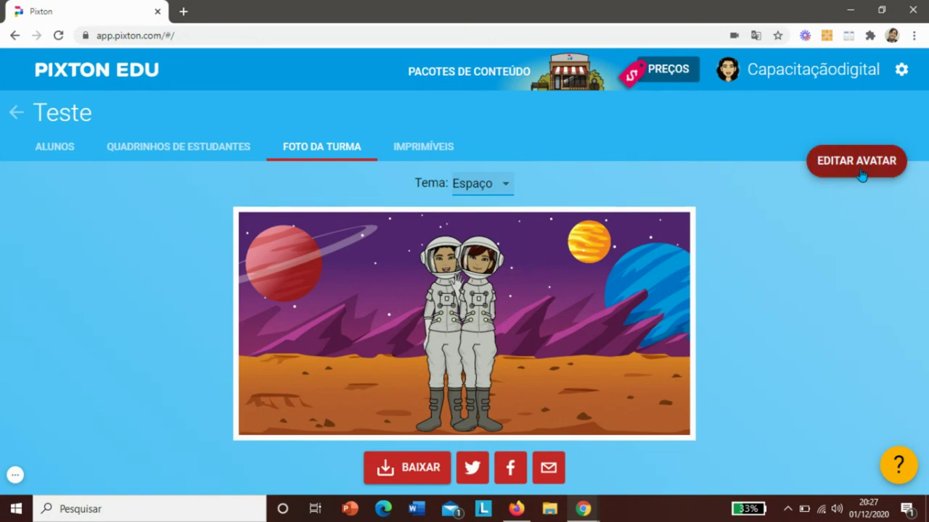
{"action": "left_click", "coordinate": [51, 154]}
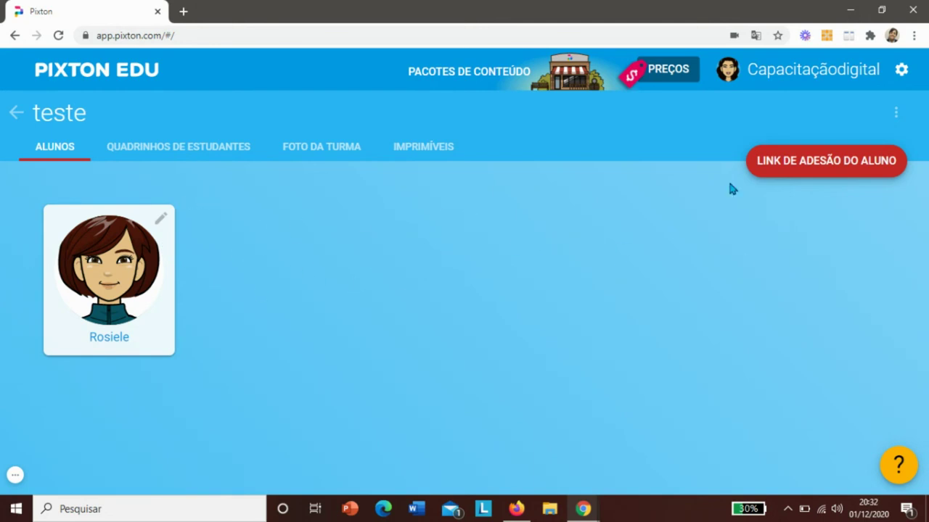
- Look at the class options menu without choosing anything, then open the student's page
{"action": "left_click", "coordinate": [895, 113]}
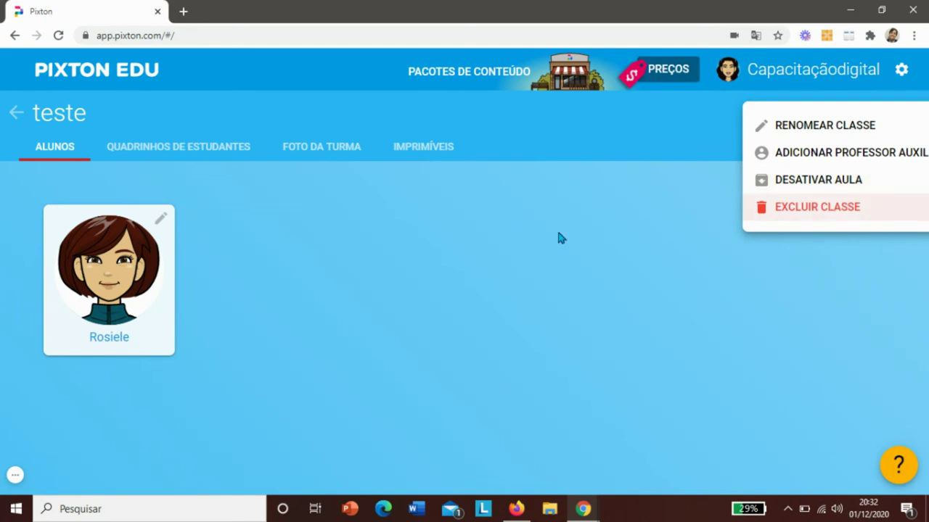
{"action": "left_click", "coordinate": [508, 238]}
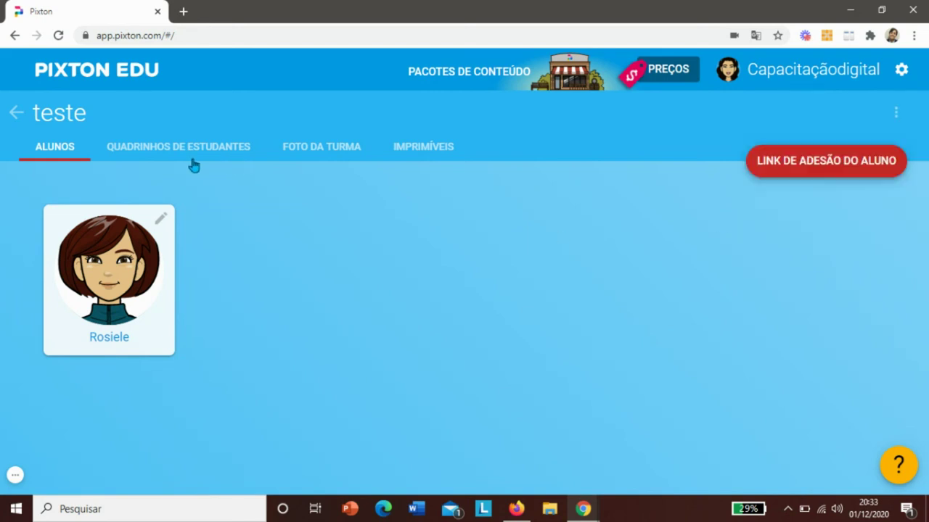
{"action": "left_click", "coordinate": [107, 292]}
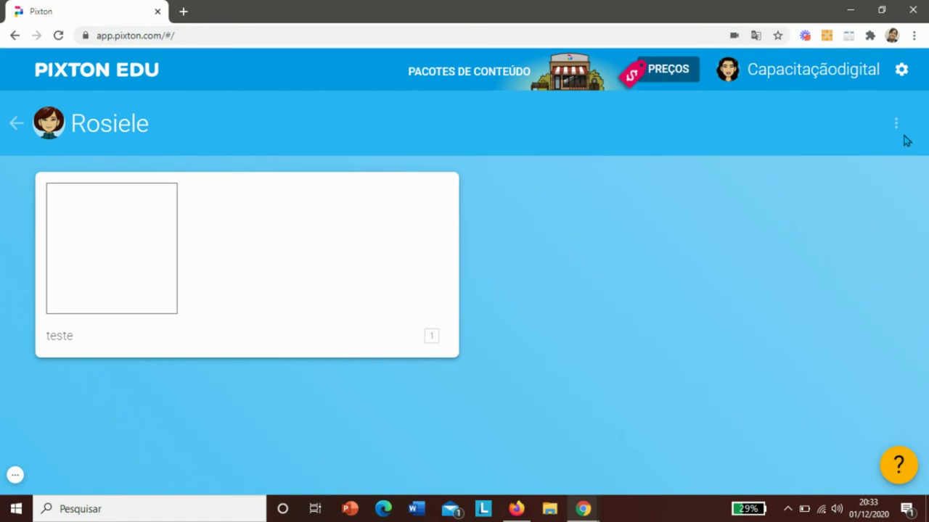
- Start adding the student to another class, review the class list, and cancel without picking one
{"action": "left_click", "coordinate": [897, 127]}
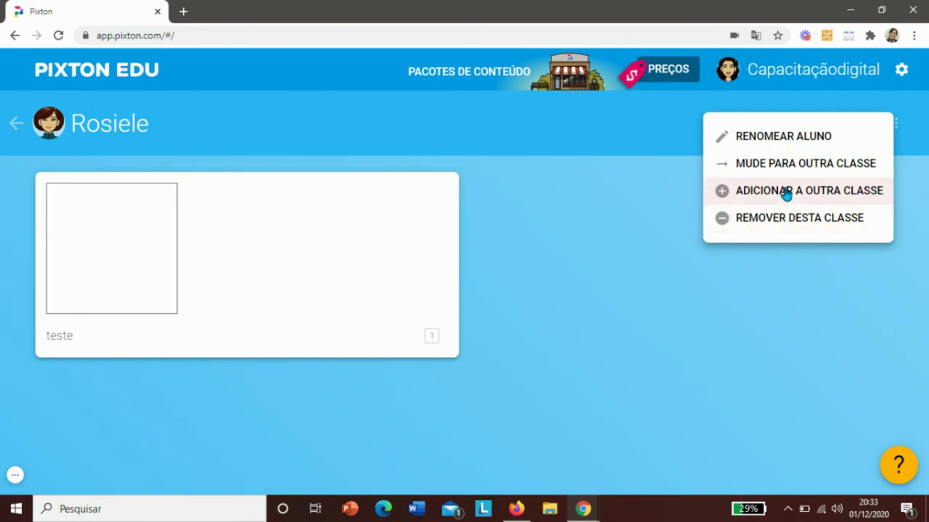
{"action": "left_click", "coordinate": [786, 192]}
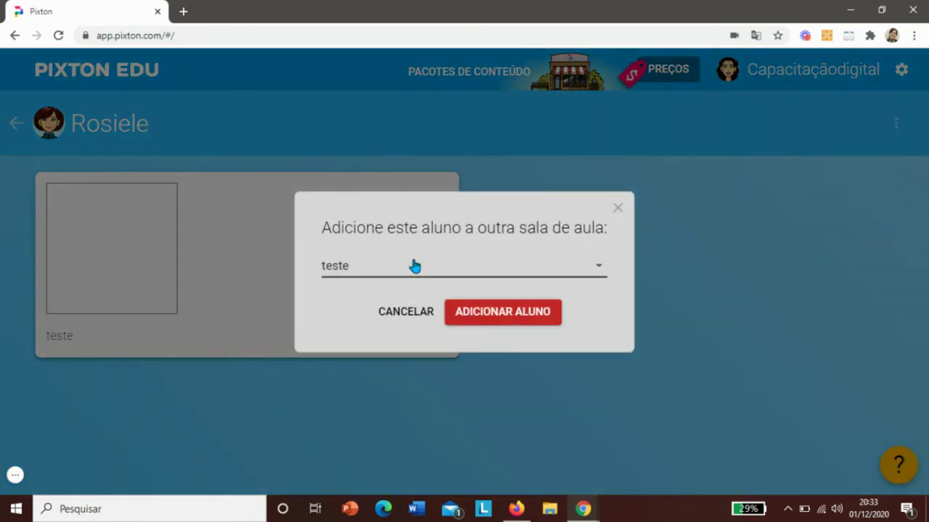
{"action": "left_click", "coordinate": [411, 277]}
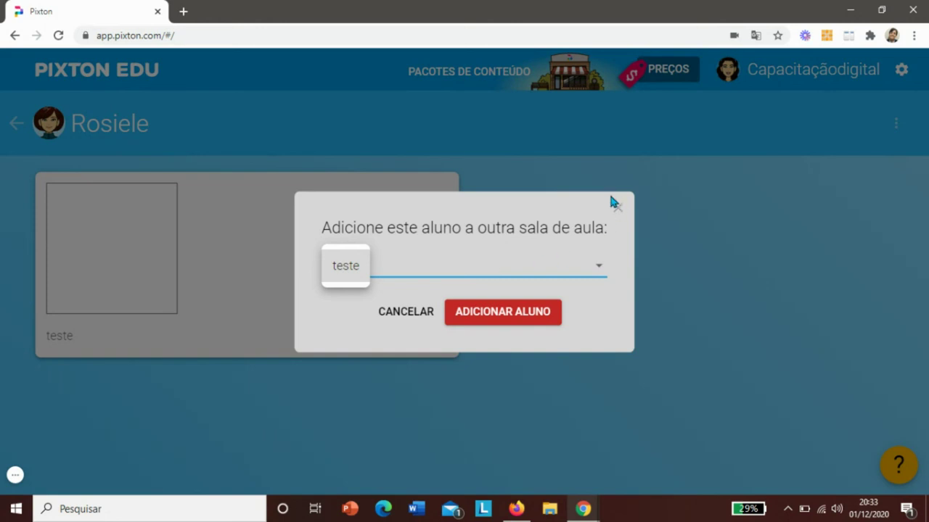
{"action": "left_click", "coordinate": [619, 208]}
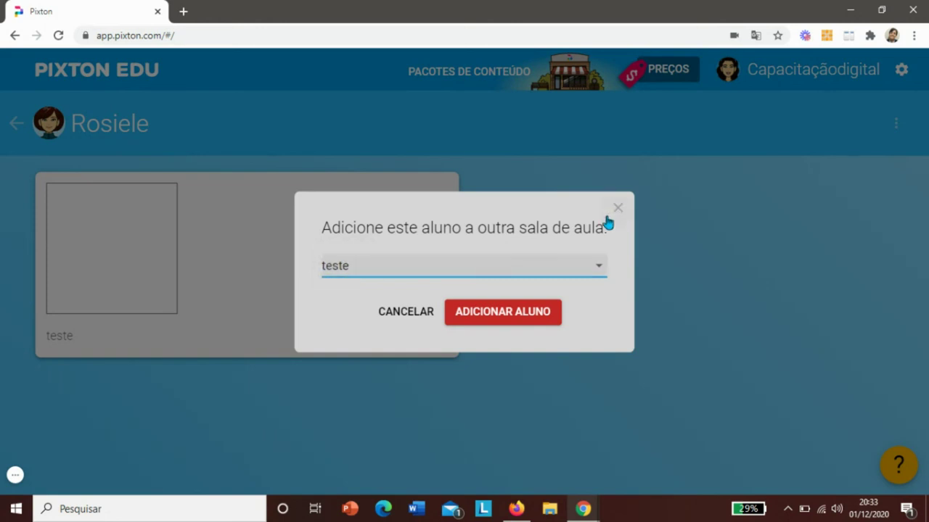
{"action": "left_click", "coordinate": [417, 317]}
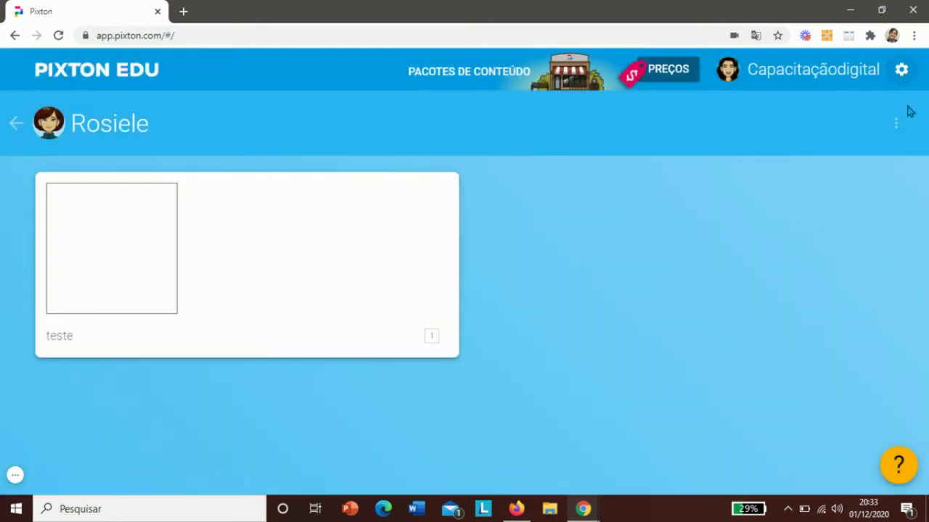
{"action": "left_click", "coordinate": [897, 125]}
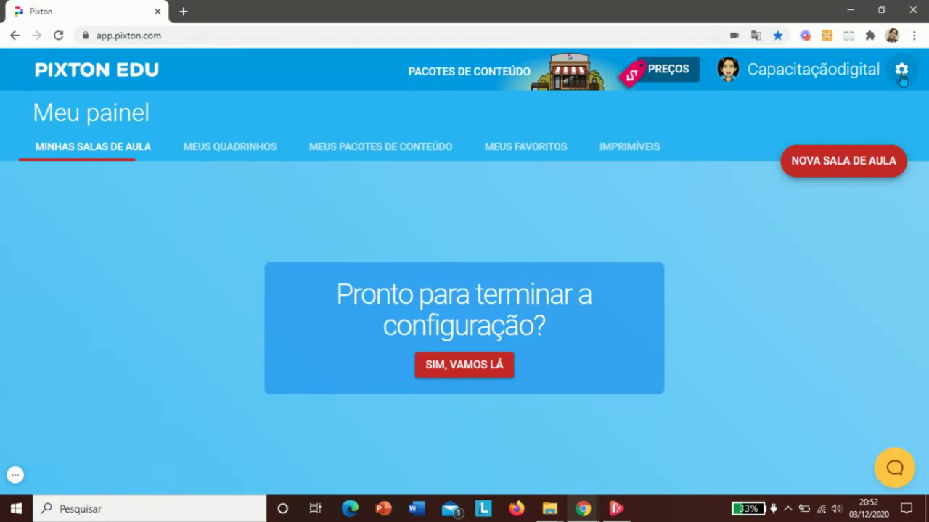
- Review Minha conta (no membership, 0 credits), then go to the Pacotes de conteúdo store
{"action": "left_click", "coordinate": [902, 77]}
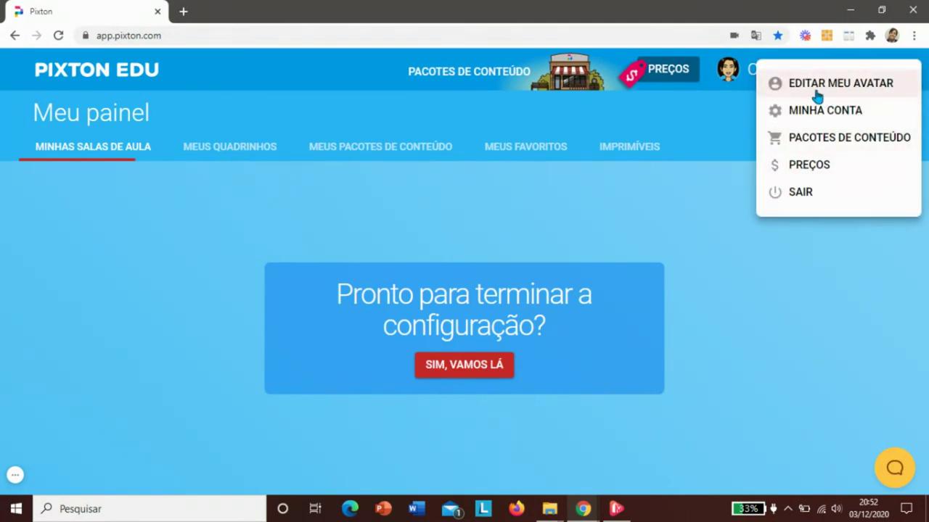
{"action": "left_click", "coordinate": [819, 116]}
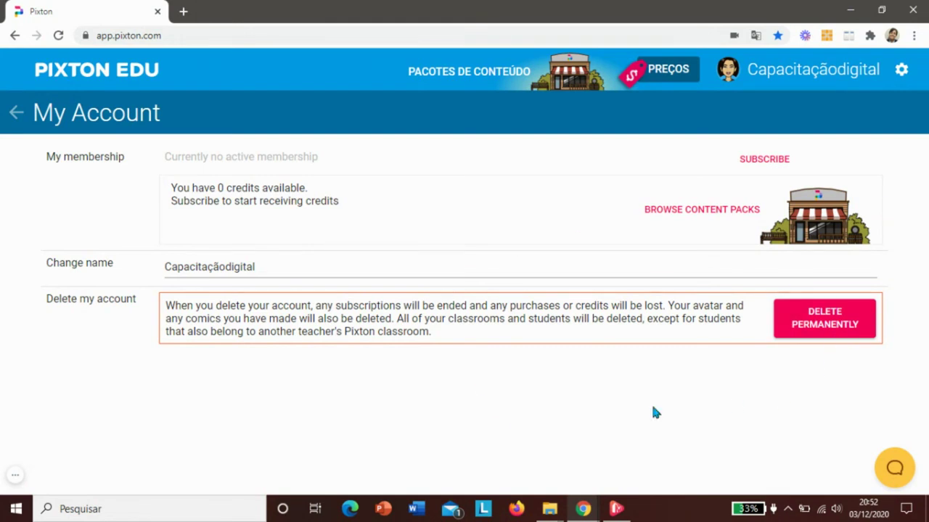
{"action": "left_click", "coordinate": [902, 75]}
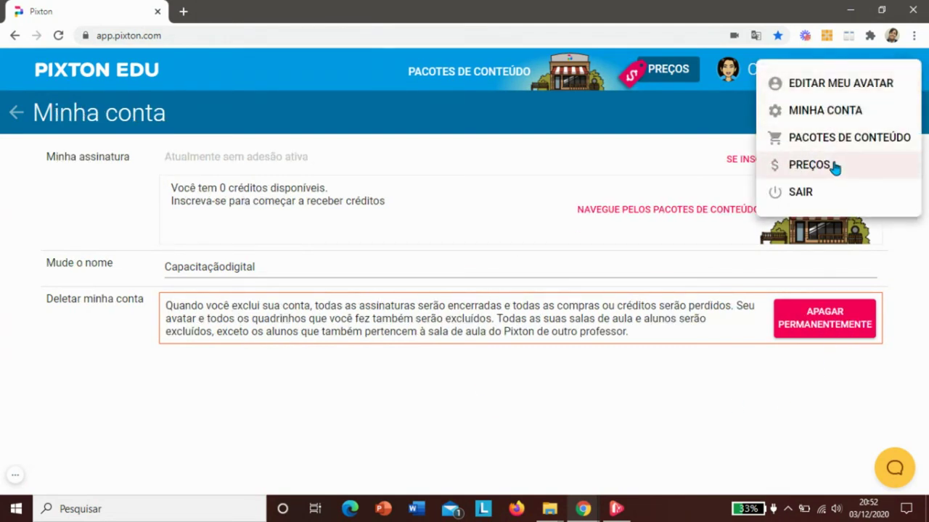
{"action": "left_click", "coordinate": [821, 141]}
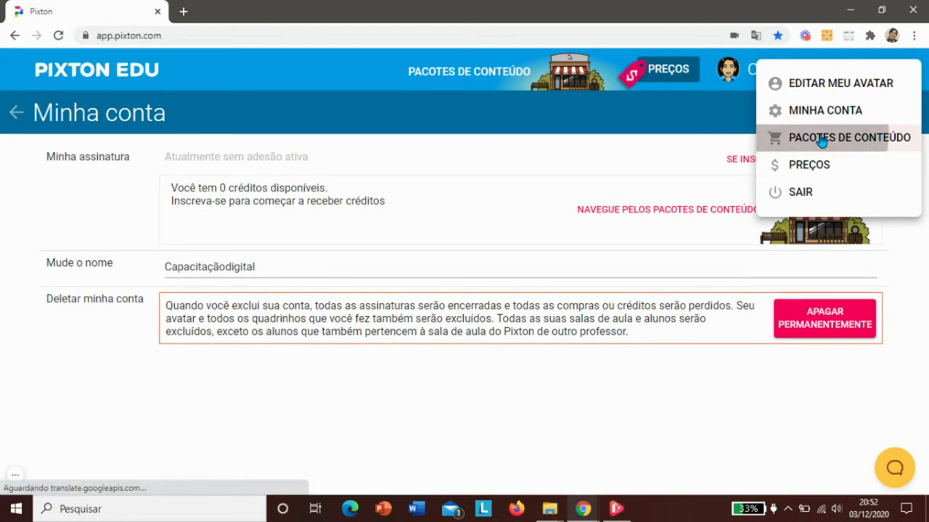
- Browse the content packs, previewing the Dinossauros and Expectativas de sala de aula packs
{"action": "scroll", "coordinate": [926, 161], "scroll_direction": "down", "scroll_amount": 1}
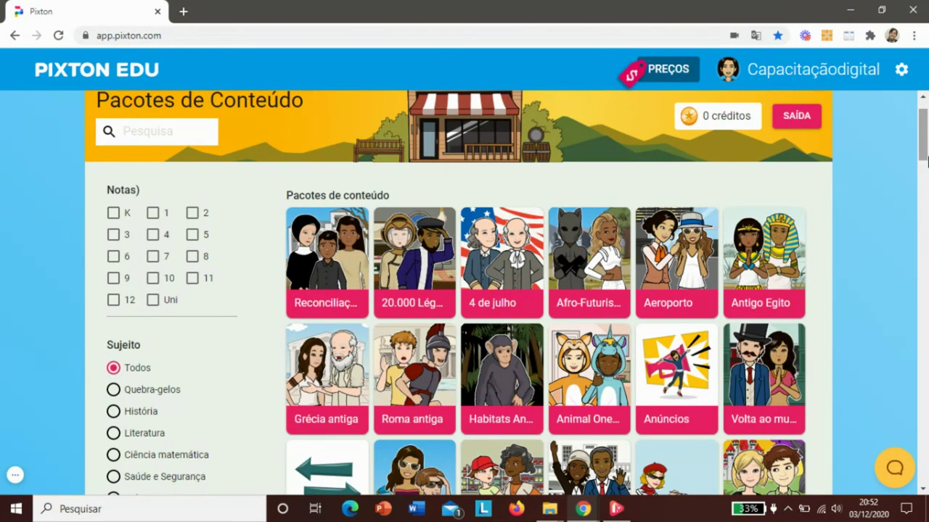
{"action": "left_click_drag", "start_coordinate": [926, 160], "coordinate": [927, 209]}
{"action": "scroll", "coordinate": [666, 388], "scroll_direction": "down", "scroll_amount": 3}
{"action": "left_click", "coordinate": [666, 388]}
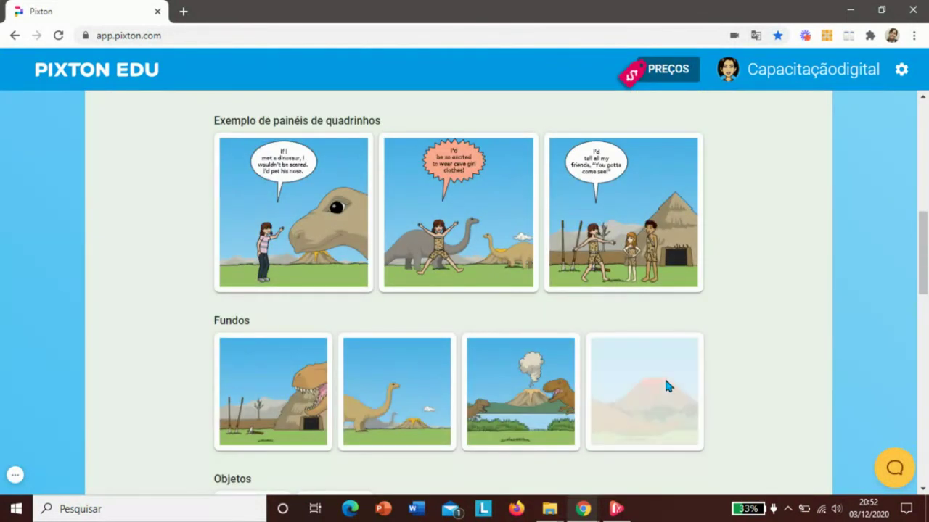
{"action": "left_click", "coordinate": [15, 35]}
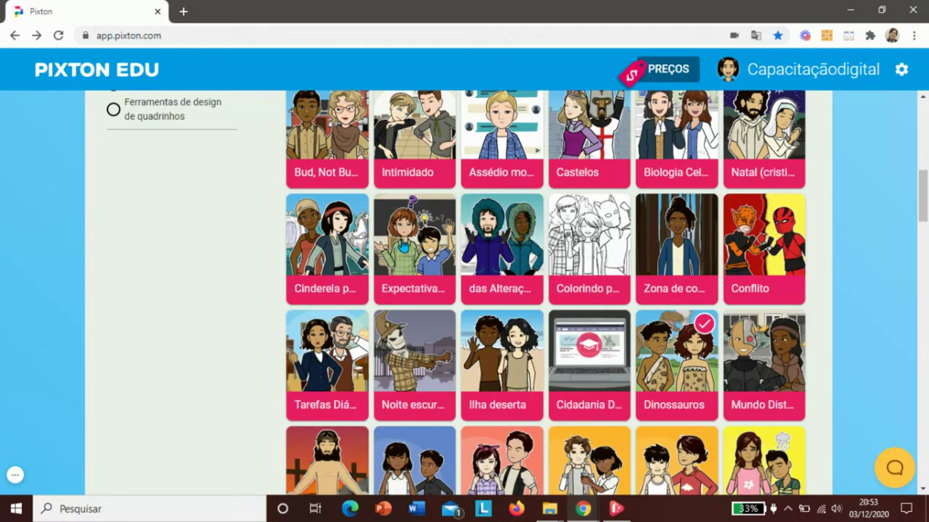
{"action": "left_click", "coordinate": [408, 247]}
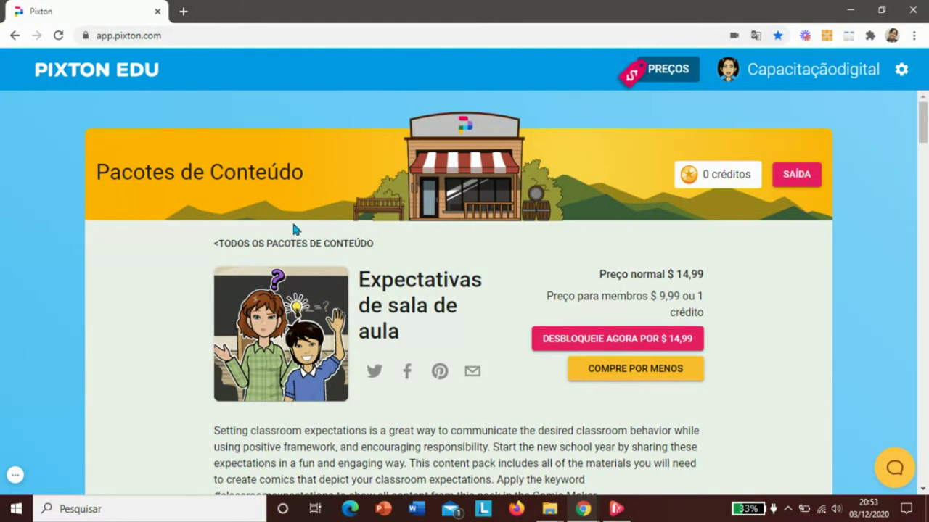
{"action": "left_click", "coordinate": [14, 36]}
{"action": "left_click", "coordinate": [902, 72]}
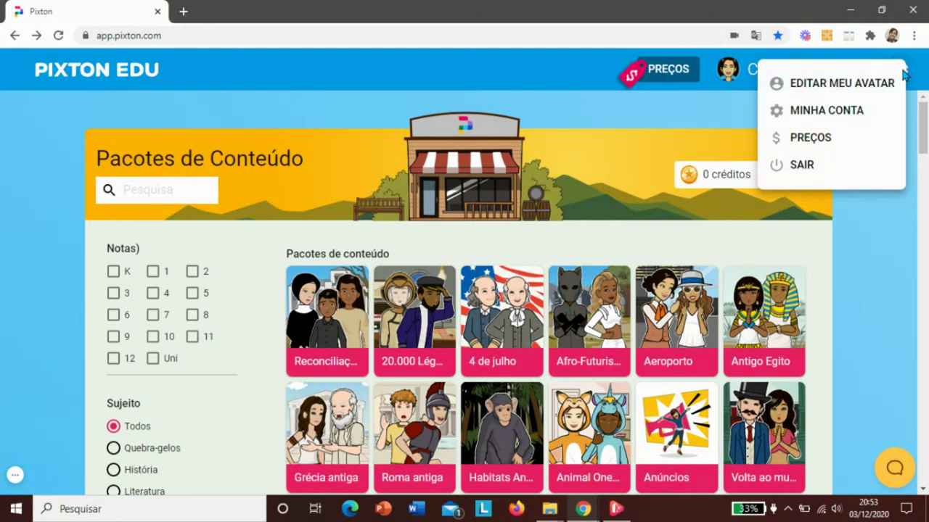
- Review the Preços plans page, from $9,99 monthly to $99 yearly
{"action": "left_click", "coordinate": [812, 144]}
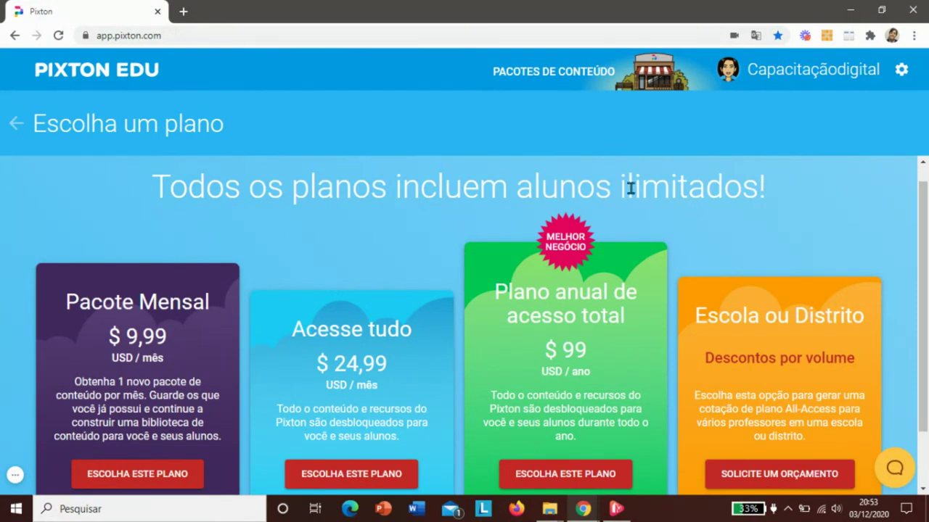
{"action": "left_click_drag", "start_coordinate": [926, 220], "coordinate": [925, 249]}
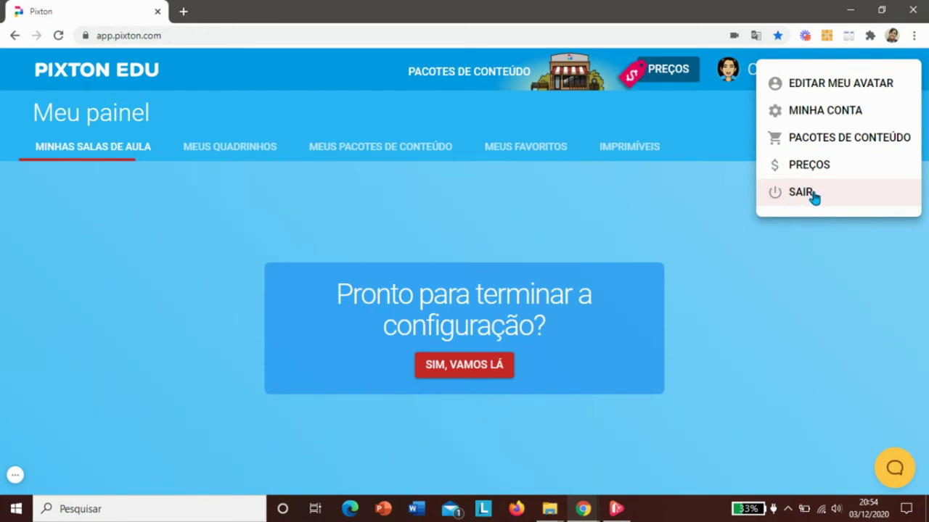
- Sign out, sign back in with the teacher's Google account, and dismiss the setup guide
{"action": "left_click", "coordinate": [811, 193]}
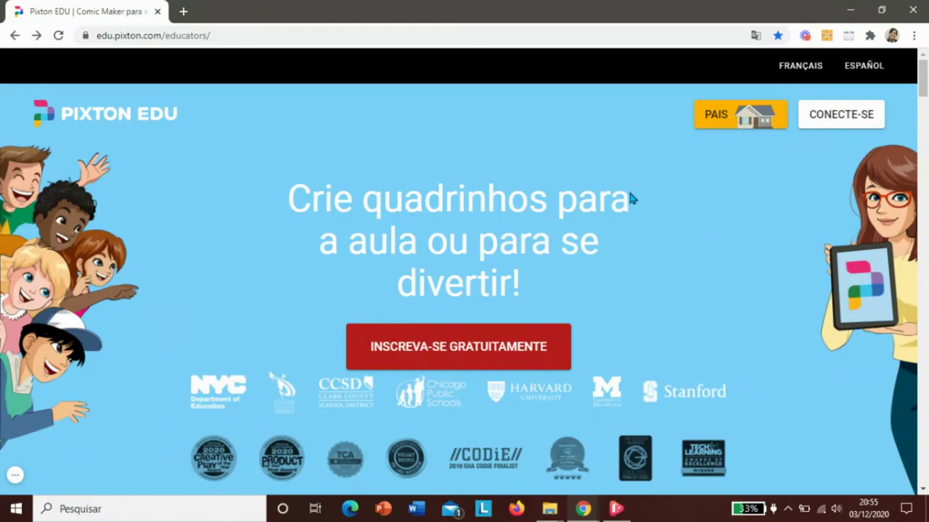
{"action": "left_click", "coordinate": [839, 123]}
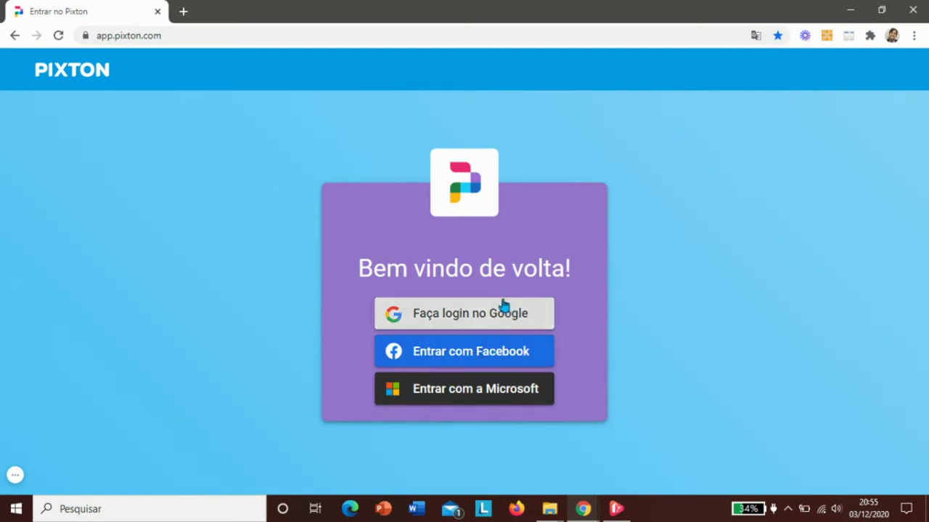
{"action": "left_click", "coordinate": [465, 317]}
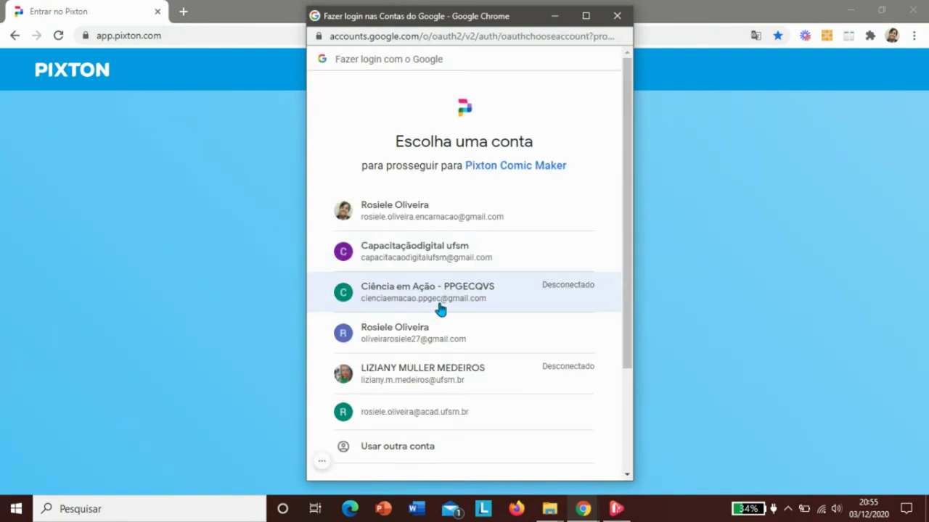
{"action": "left_click", "coordinate": [409, 251]}
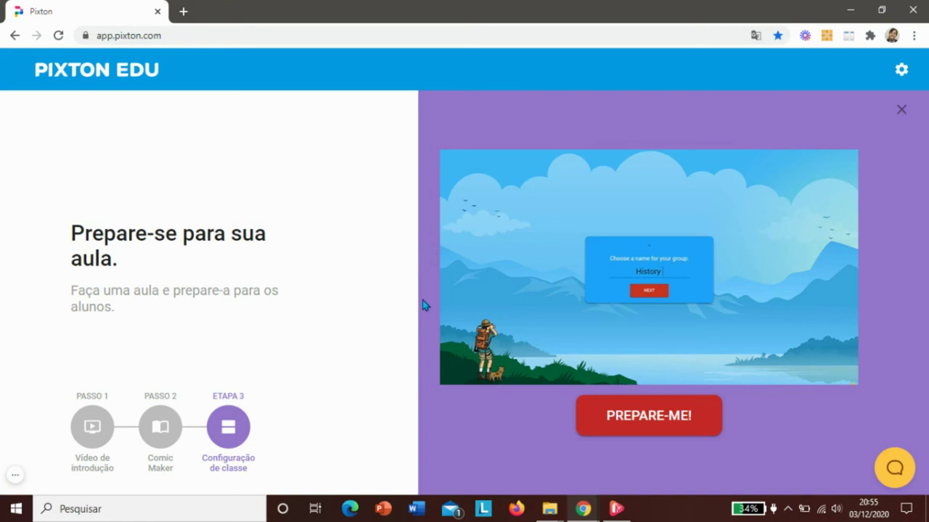
{"action": "left_click", "coordinate": [905, 114]}
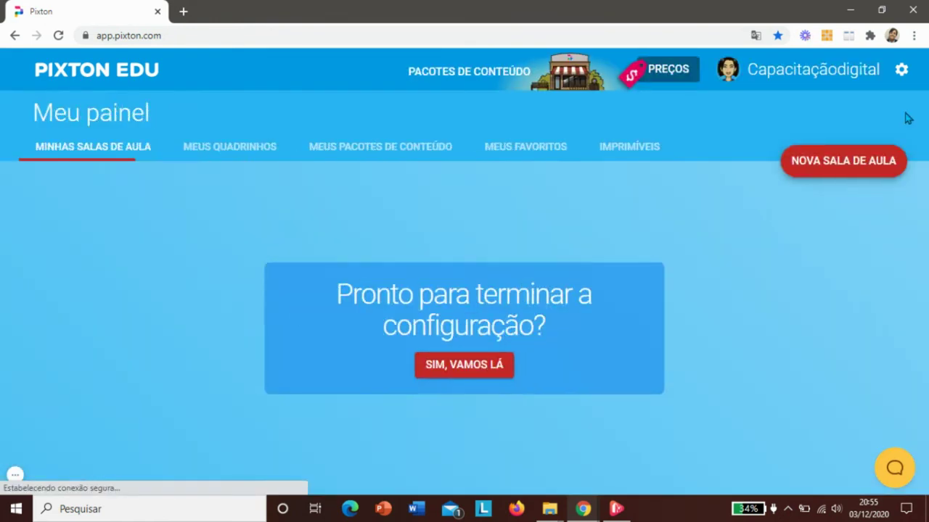